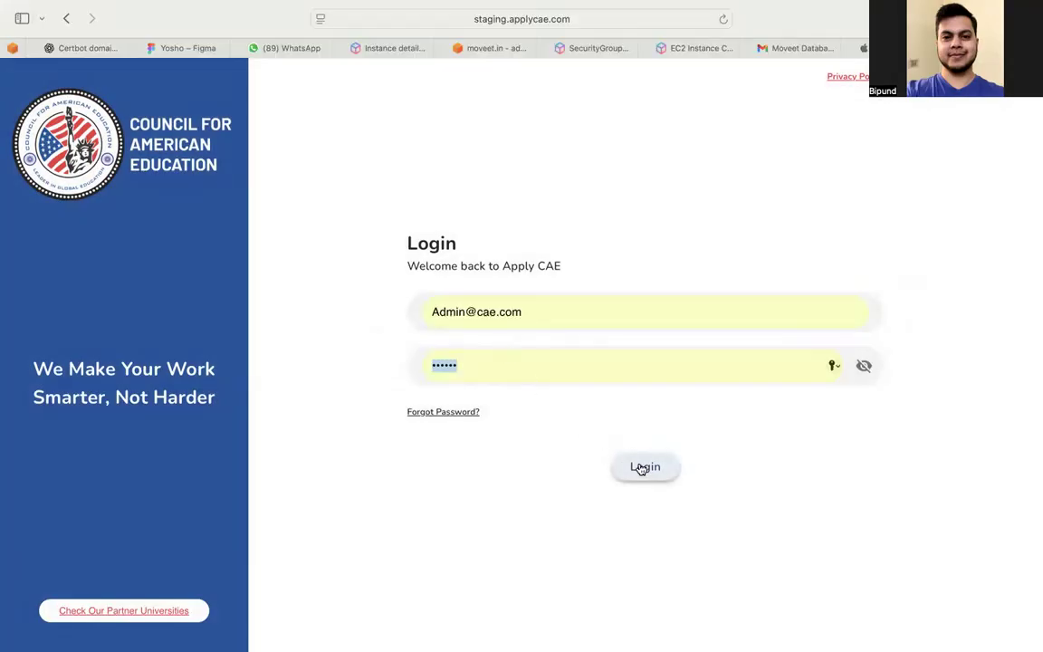
# Log in to Apply CAE as admin to reach the Settings dashboard showing 25 universities
pyautogui.click(643, 467)
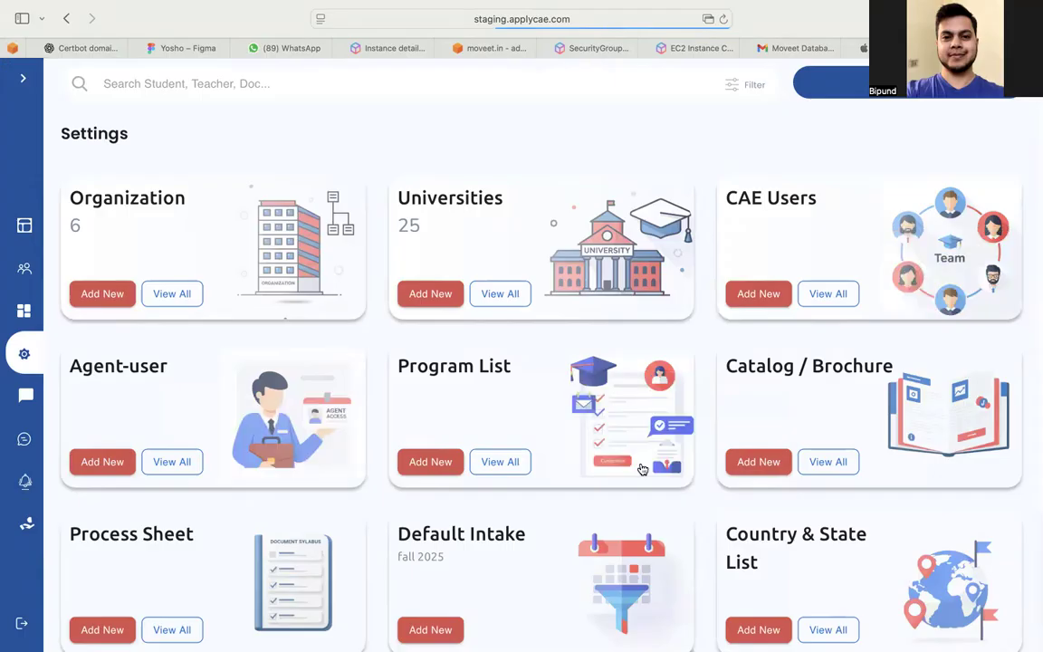
pyautogui.scroll(-3, 642, 468)
pyautogui.scroll(3, 640, 467)
pyautogui.moveTo(57, 132); pyautogui.dragTo(132, 132)
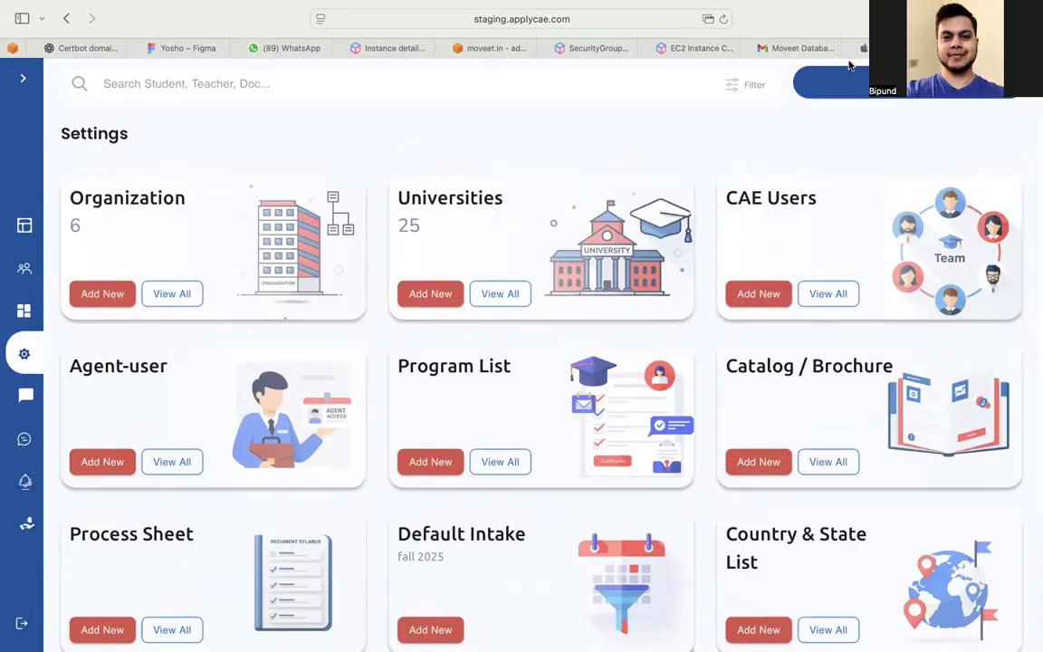
pyautogui.scroll(-2, 584, 385)
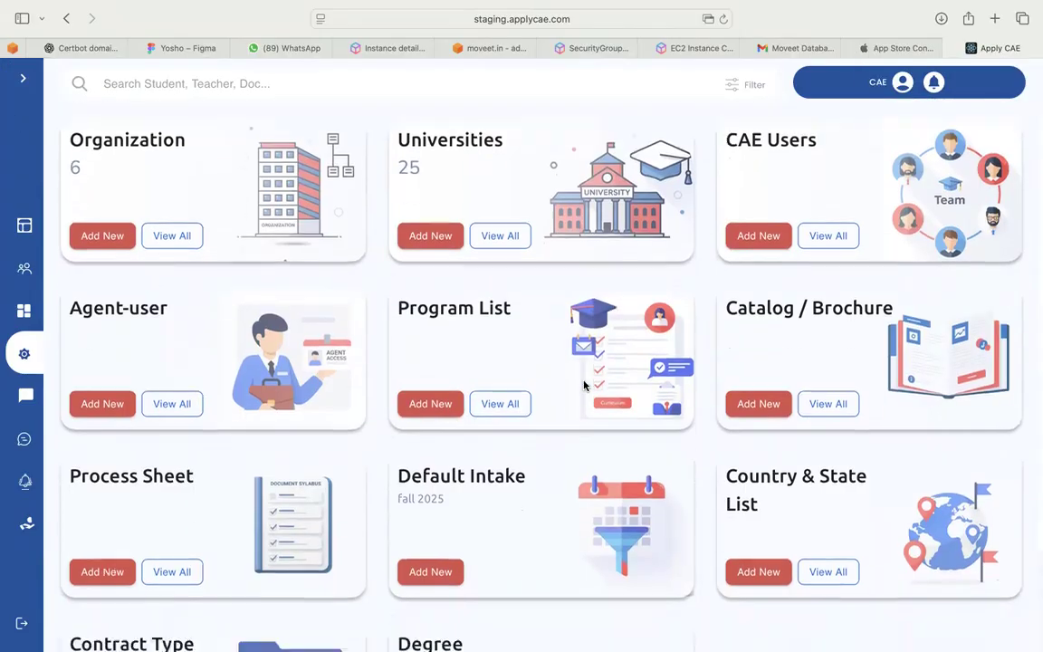
pyautogui.scroll(-3, 584, 385)
pyautogui.scroll(4, 584, 385)
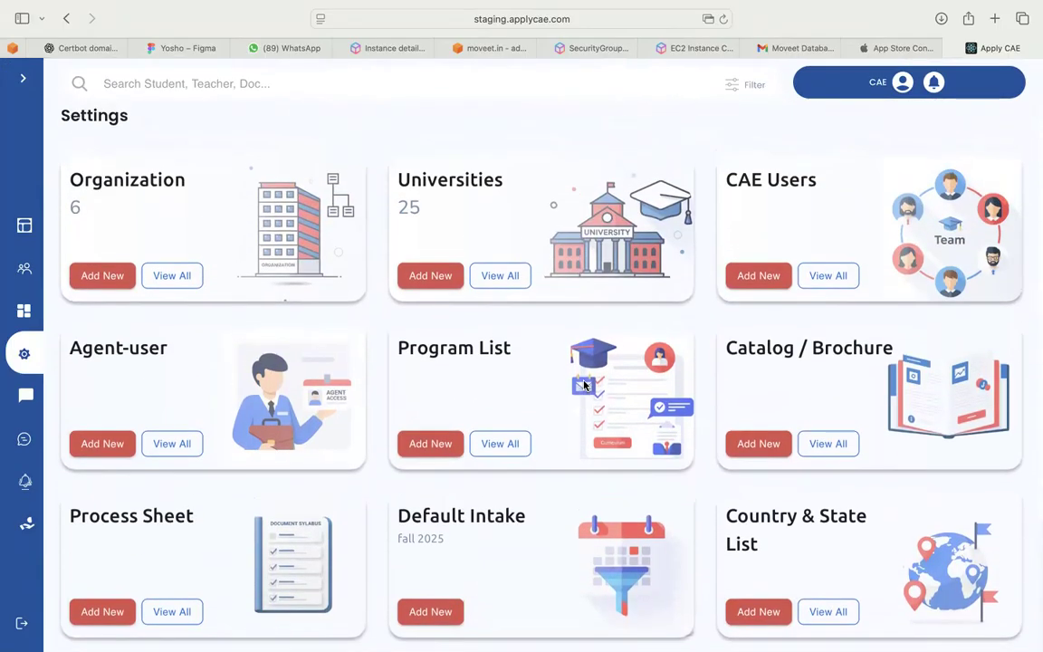
pyautogui.scroll(-4, 584, 385)
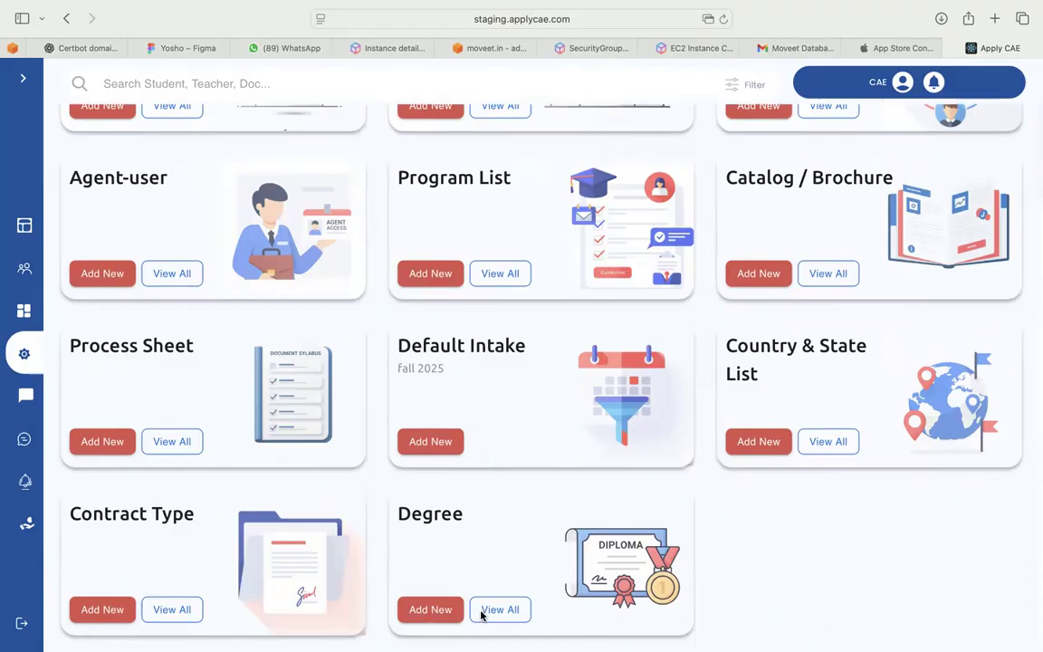
pyautogui.click(426, 610)
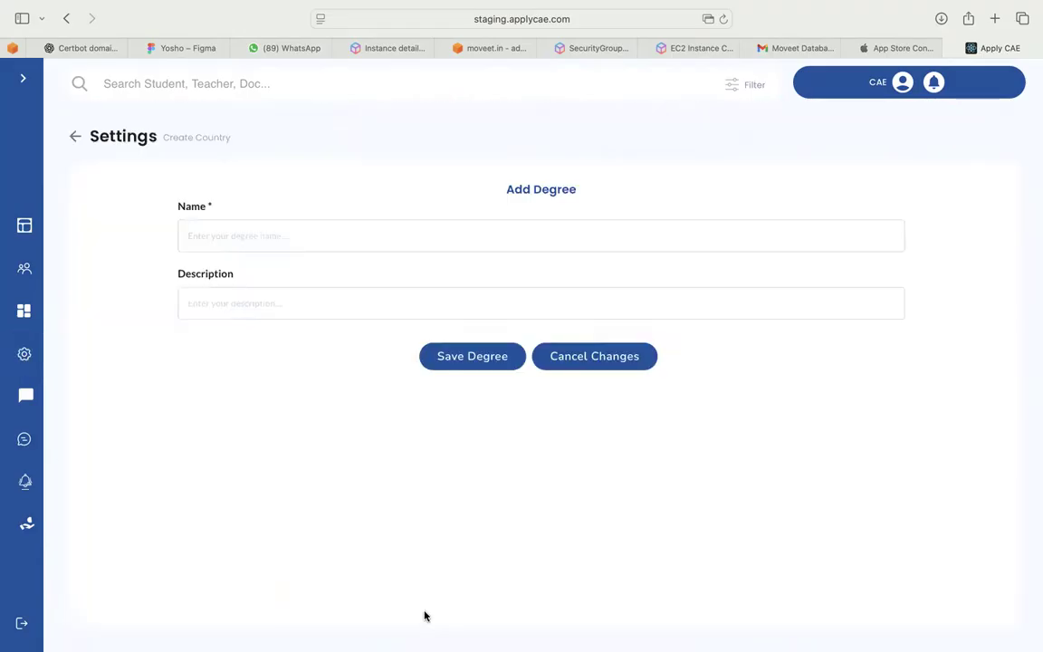
# Save a new degree named NYC DEG with the description 'nyc usa'
pyautogui.click(255, 236)
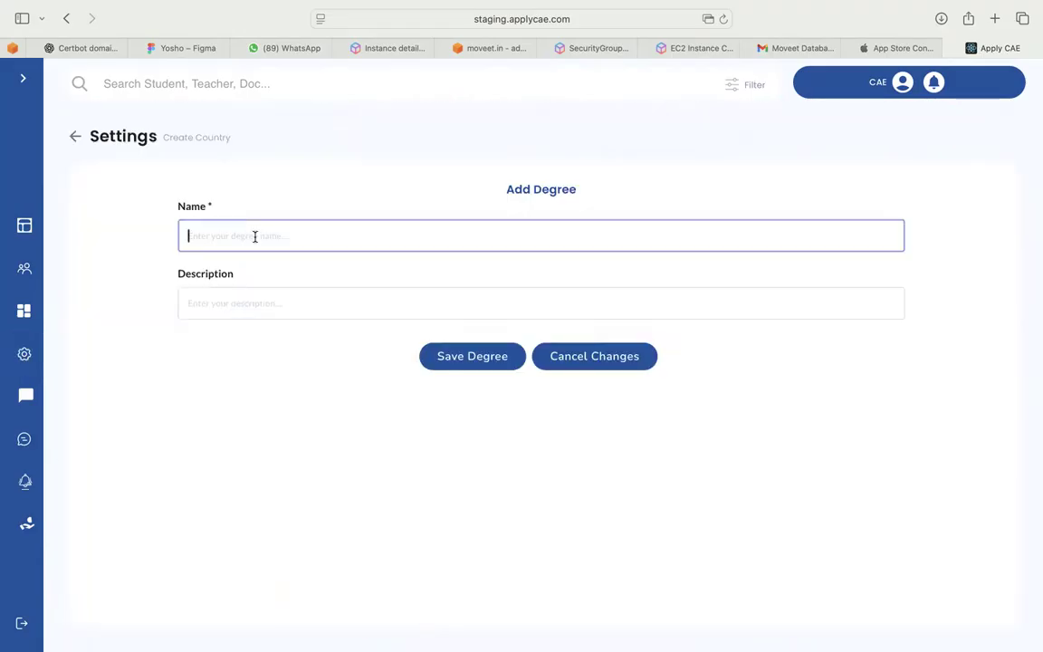
pyautogui.write('NYC DEG')
pyautogui.click(247, 297)
pyautogui.write('ne')
pyautogui.press('BackSpace')
pyautogui.write('yc')
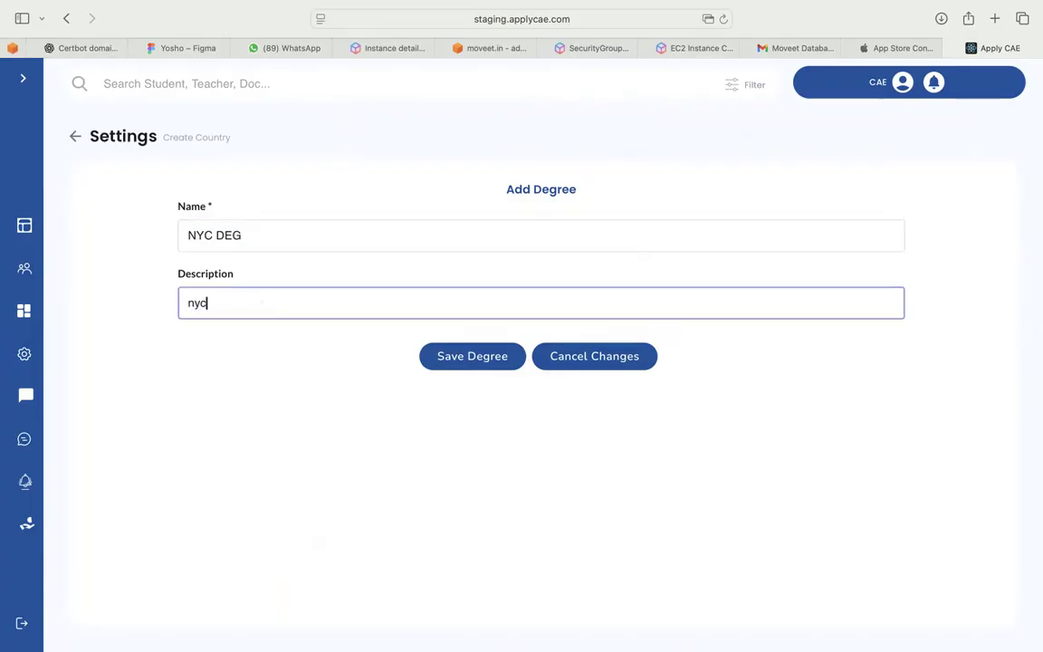
pyautogui.write(' usa')
pyautogui.click(470, 359)
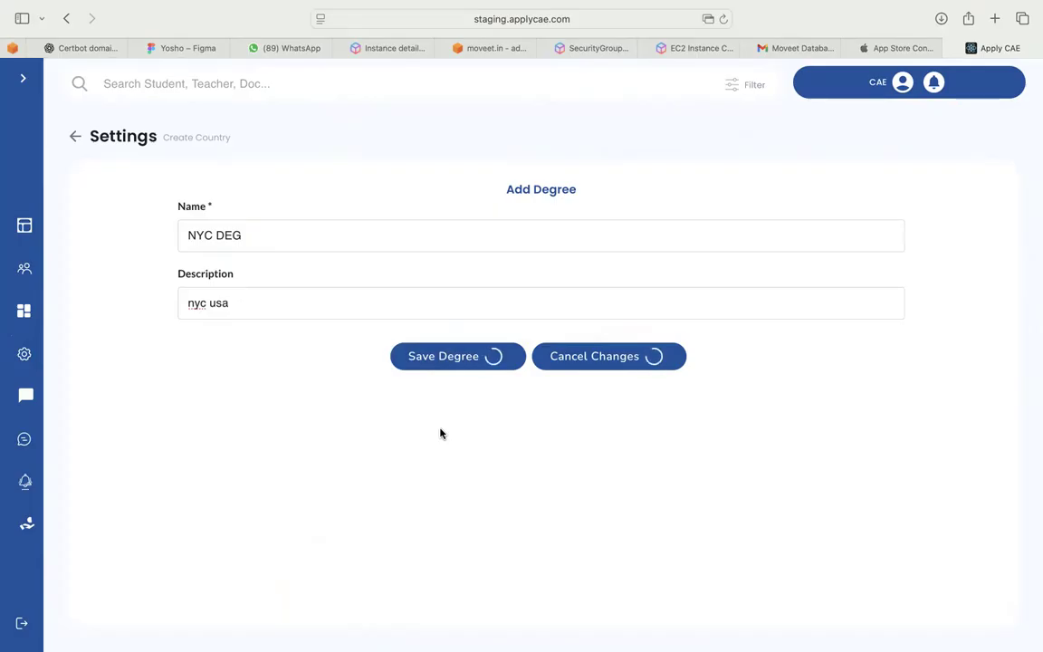
# Reload, check Nyc Deg in the Degree List, and return to Settings
pyautogui.press('super+r')
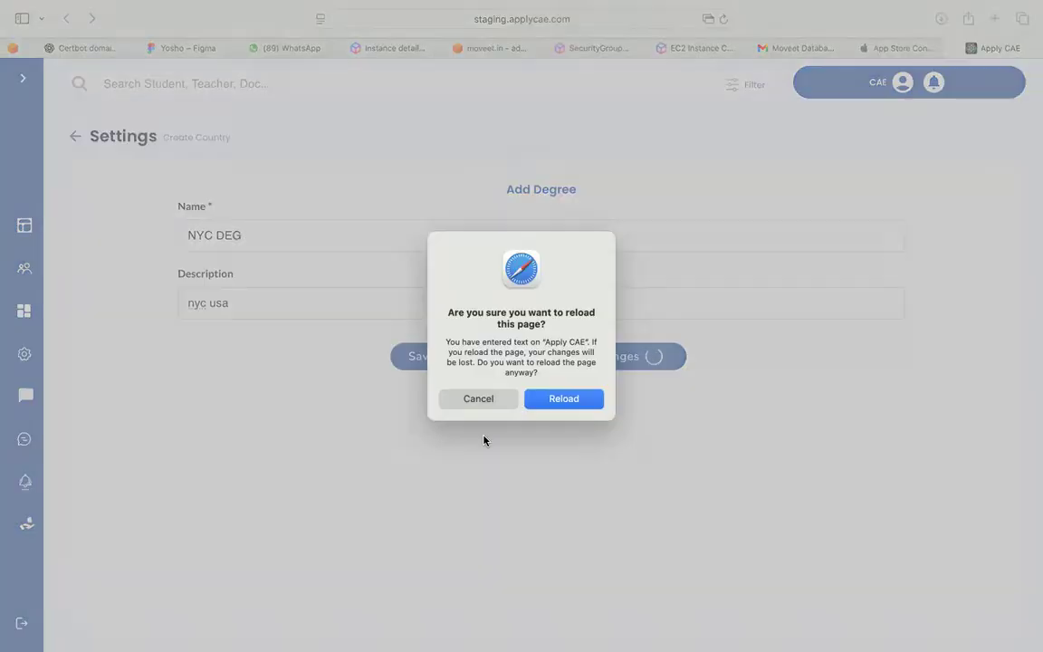
pyautogui.click(542, 398)
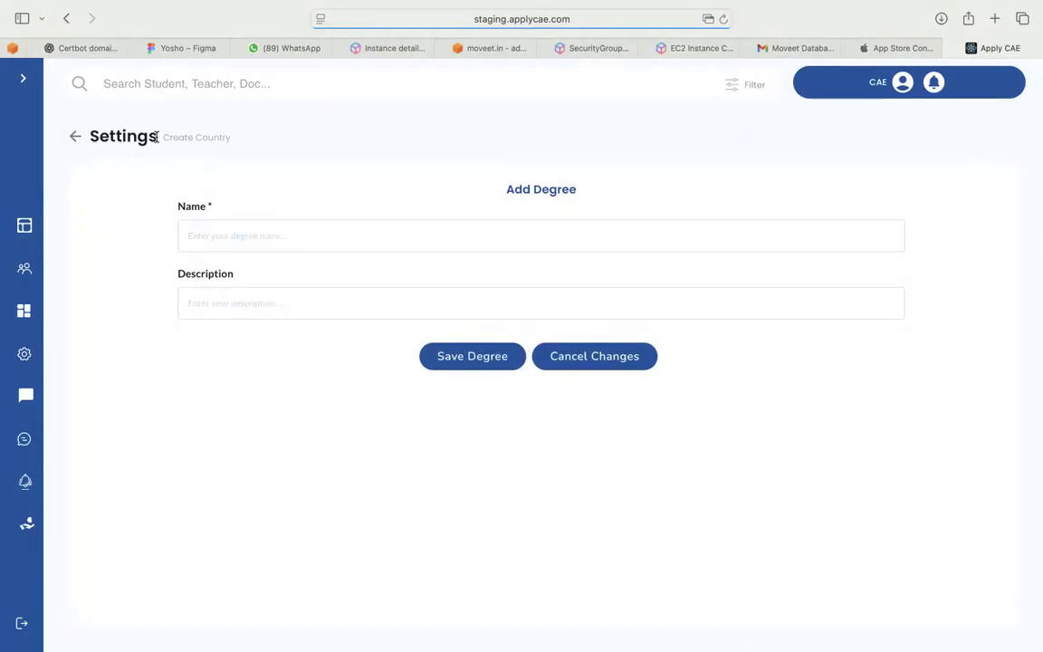
pyautogui.click(75, 136)
pyautogui.scroll(-4, 477, 482)
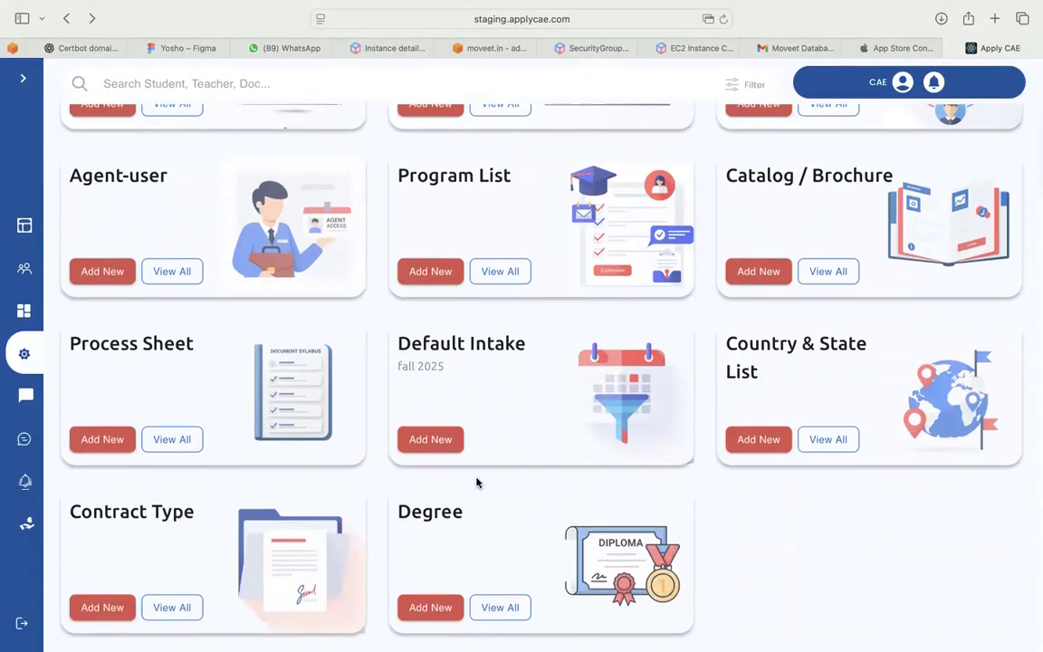
pyautogui.click(501, 608)
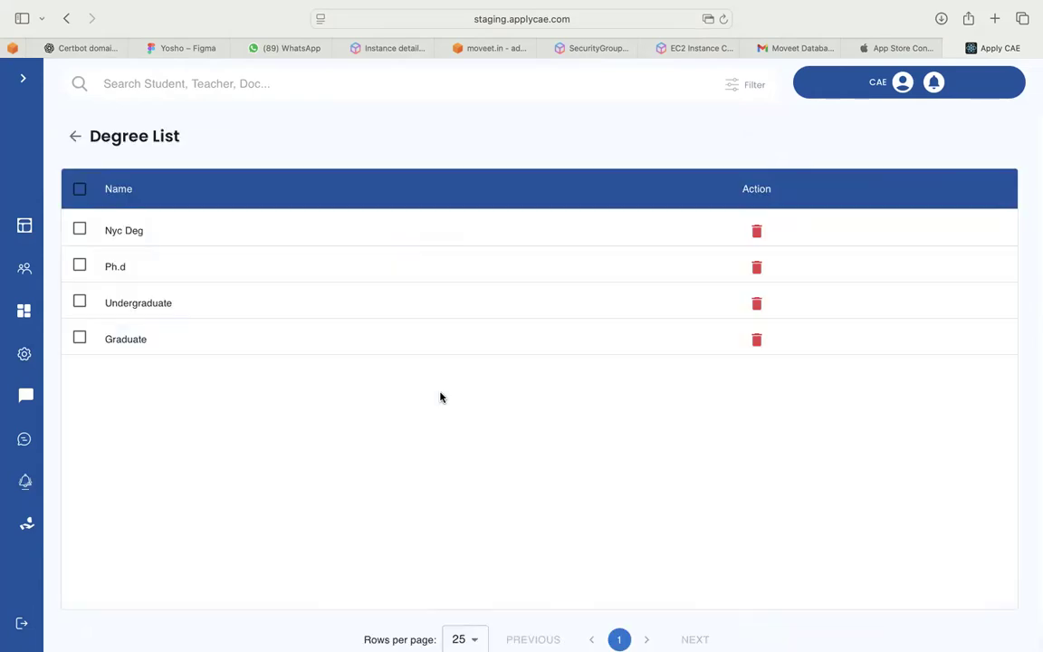
pyautogui.click(112, 230)
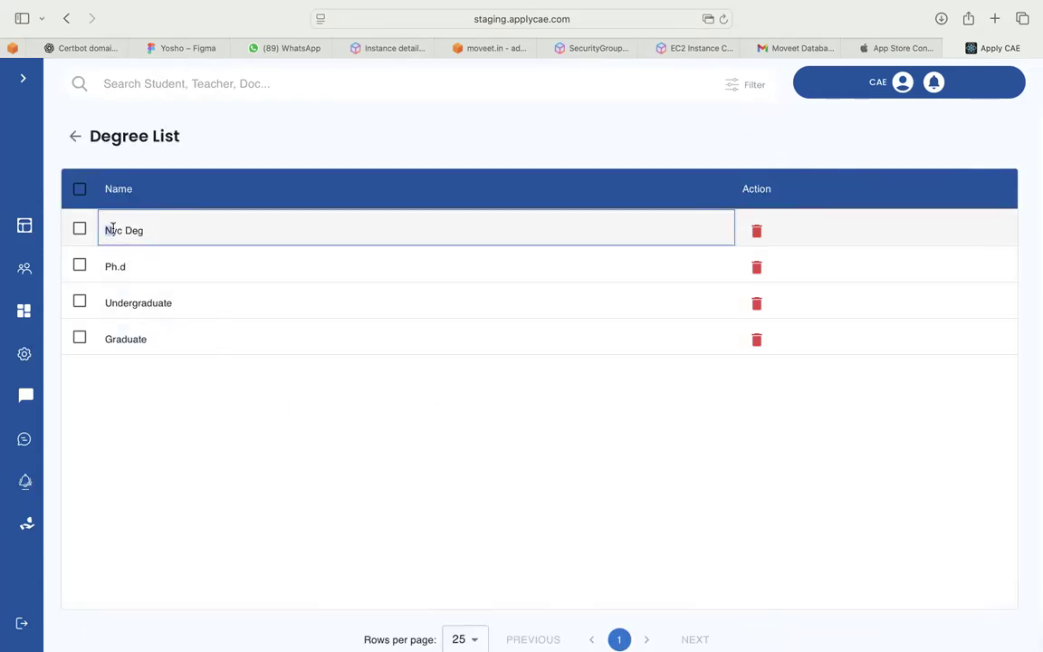
pyautogui.moveTo(111, 230); pyautogui.dragTo(147, 230)
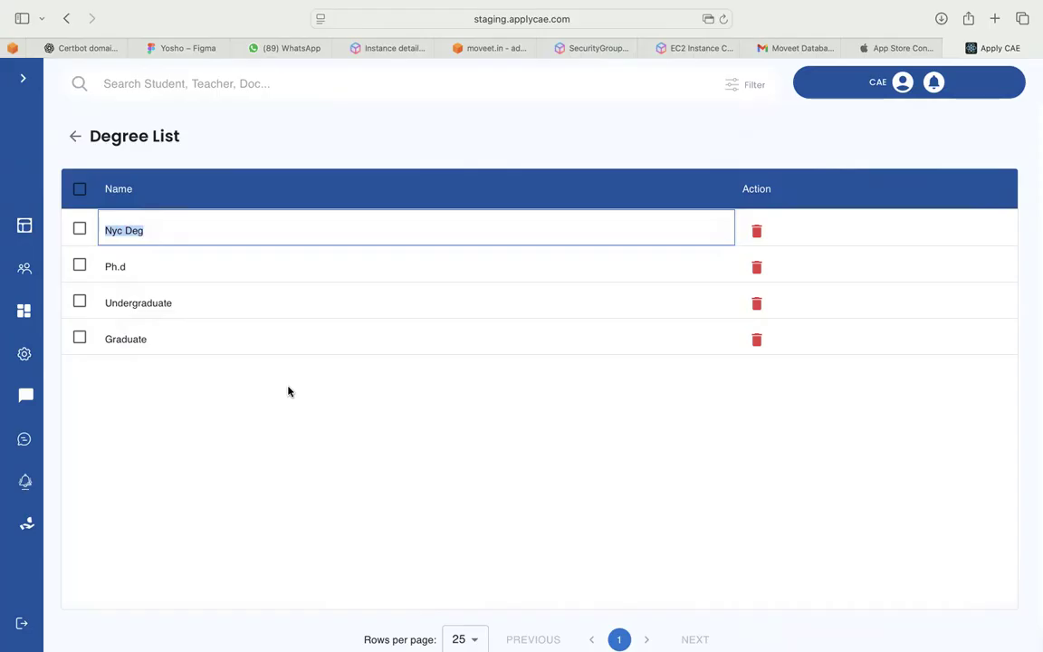
pyautogui.click(288, 390)
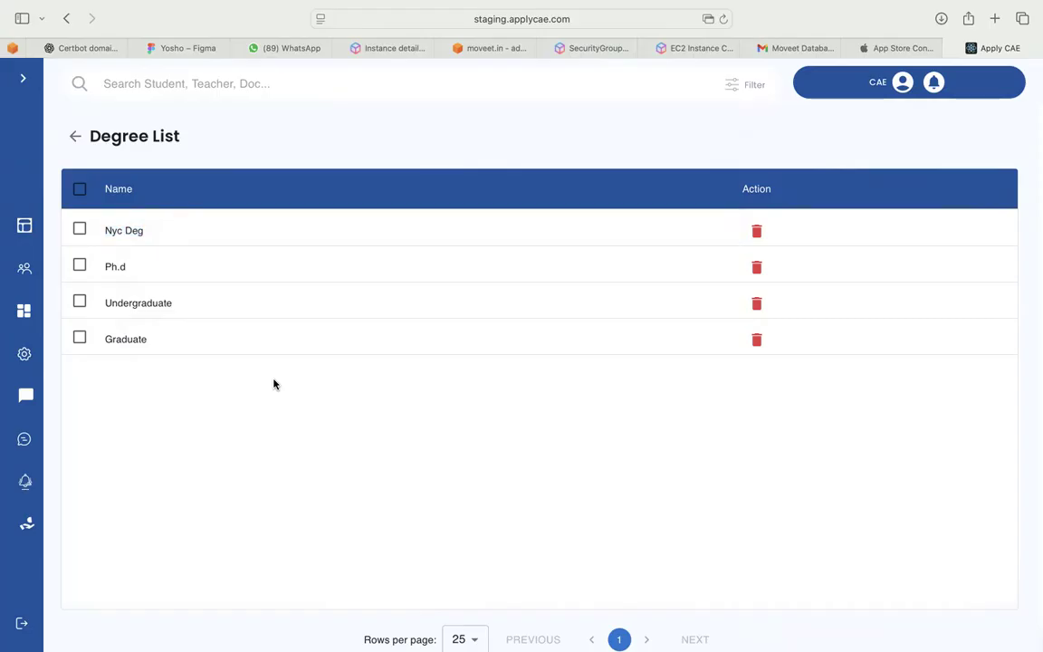
pyautogui.click(76, 137)
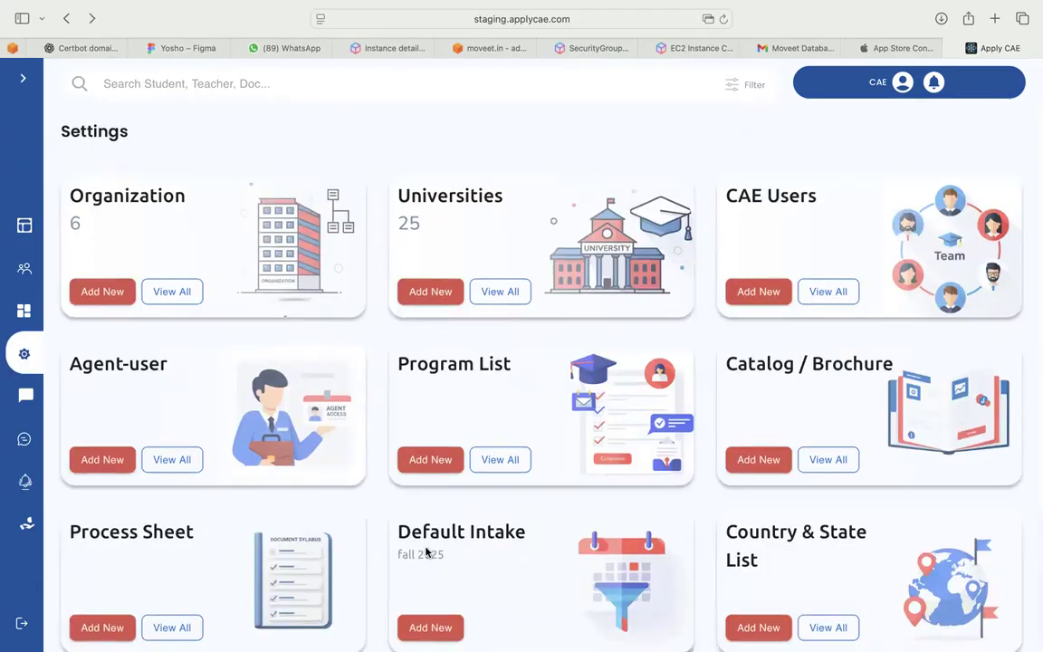
pyautogui.scroll(-5, 425, 553)
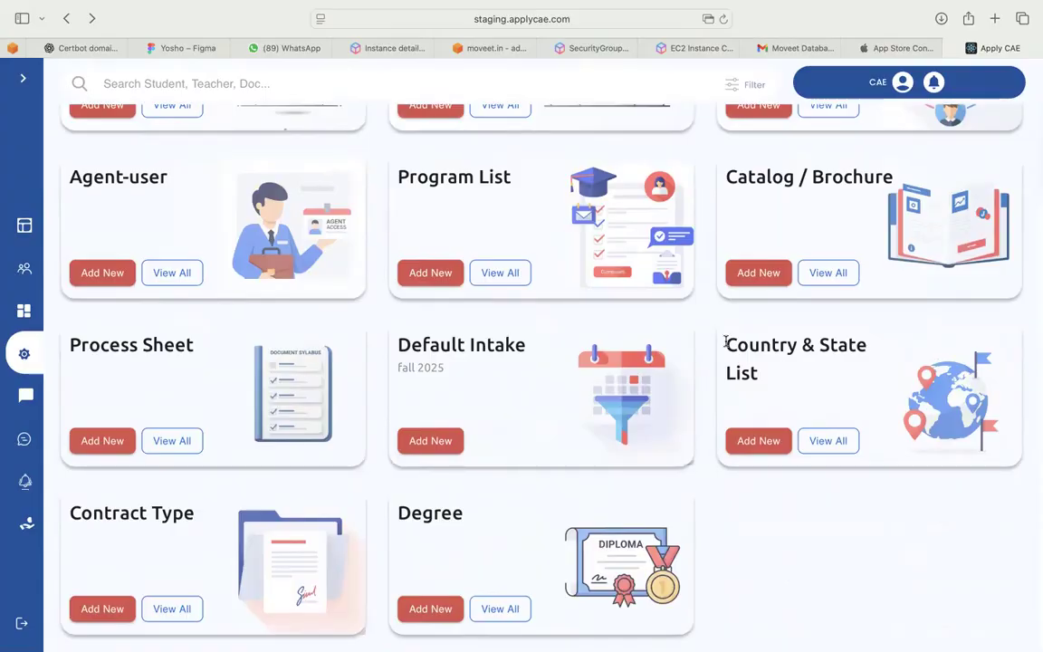
pyautogui.click(827, 441)
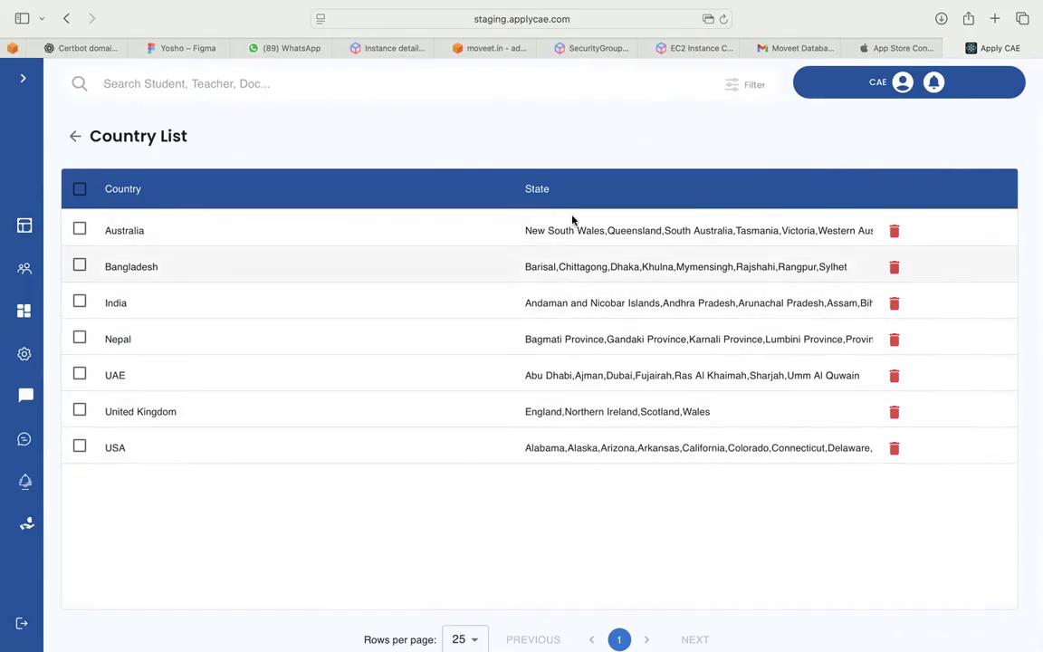
pyautogui.scroll(-1, 626, 514)
pyautogui.scroll(1, 625, 514)
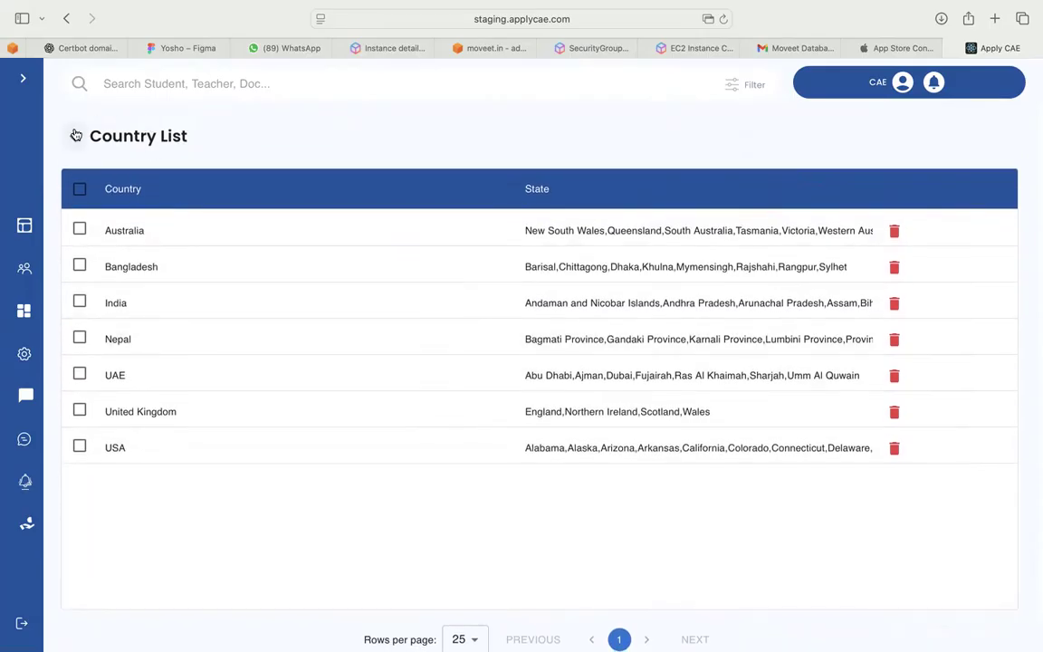
pyautogui.click(76, 135)
pyautogui.scroll(-3, 723, 426)
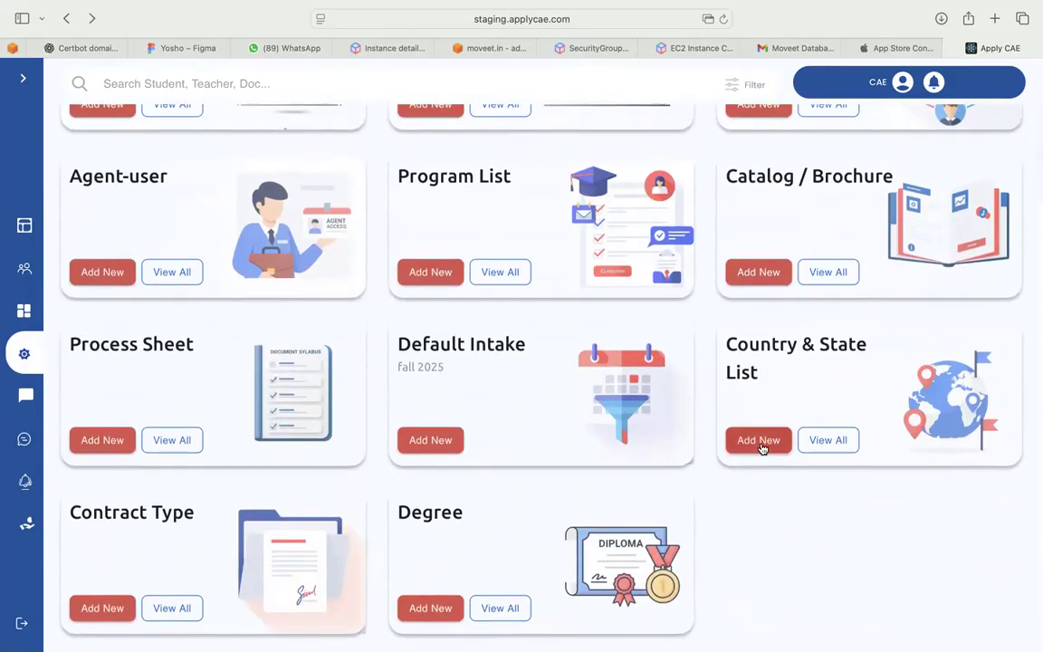
# Replace the prefilled India with 'New Country', enter states BG,CS,QQ, and save it
pyautogui.click(760, 446)
pyautogui.click(285, 232)
pyautogui.press('BackSpace')
pyautogui.press('BackSpace')
pyautogui.press('BackSpace')
pyautogui.press('BackSpace')
pyautogui.press('BackSpace')
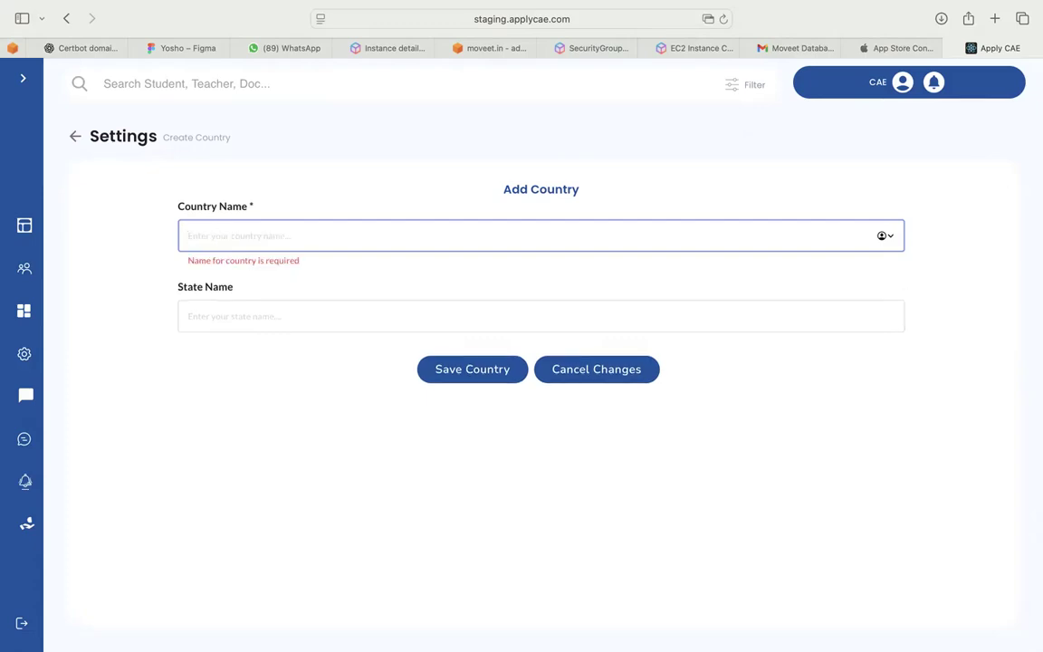
pyautogui.write('New Country')
pyautogui.click(276, 307)
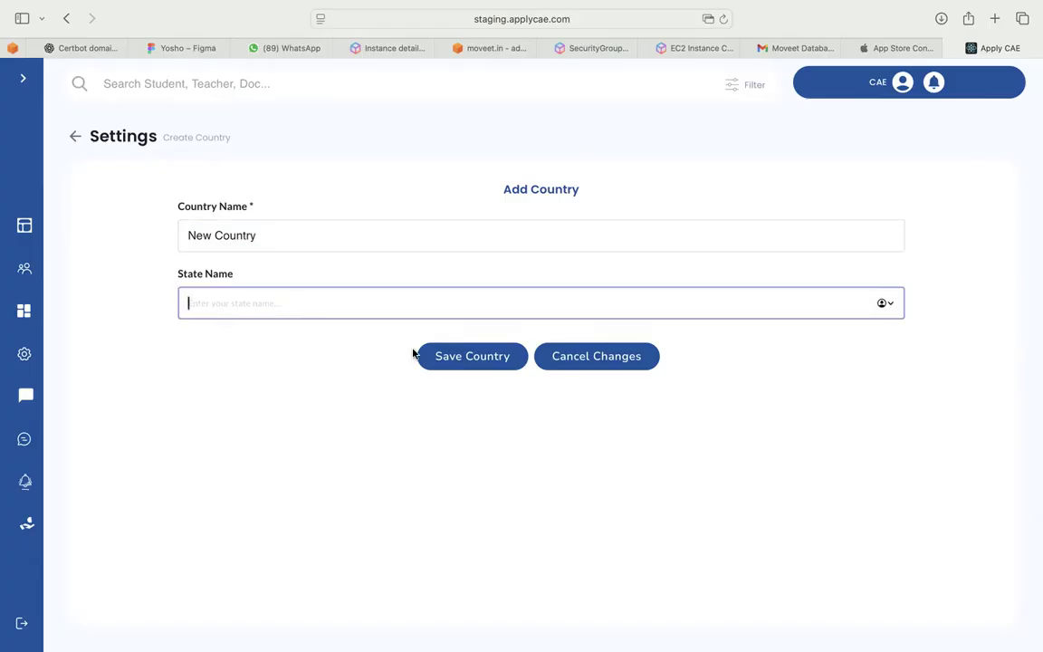
pyautogui.write('BG,CS,QQ')
pyautogui.click(496, 360)
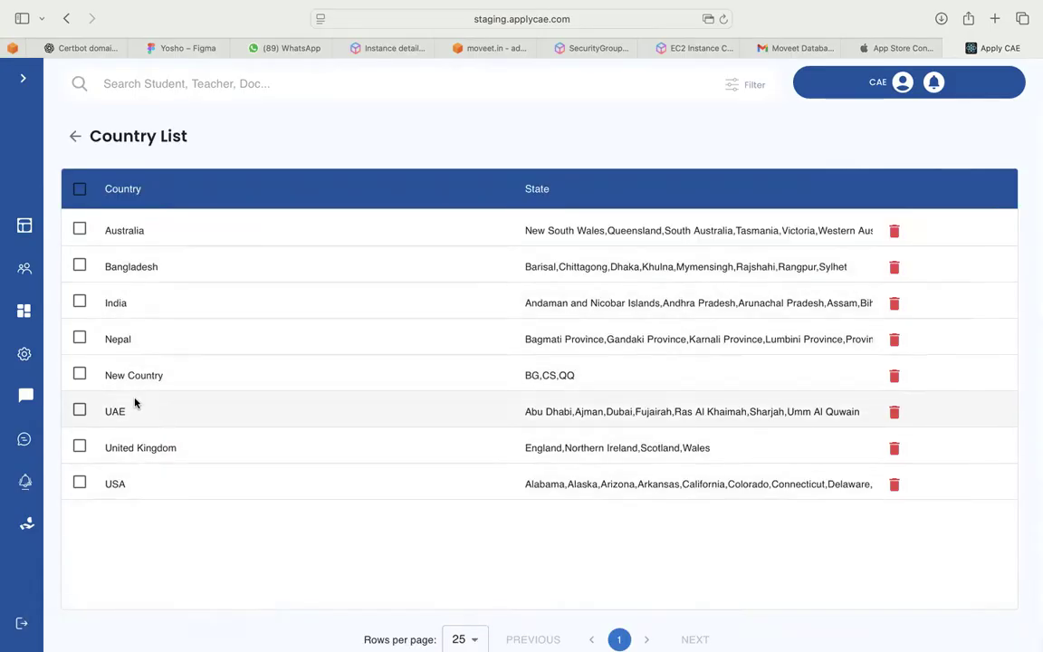
# Check New Country and its states in the Country List, then return to Settings
pyautogui.doubleClick(107, 375)
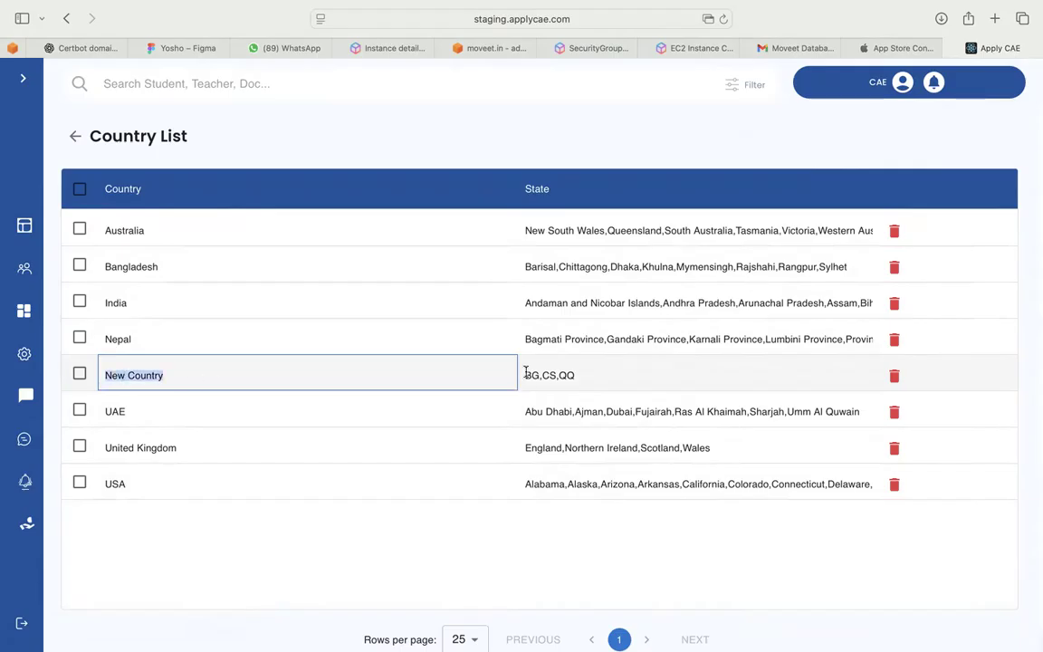
pyautogui.doubleClick(561, 375)
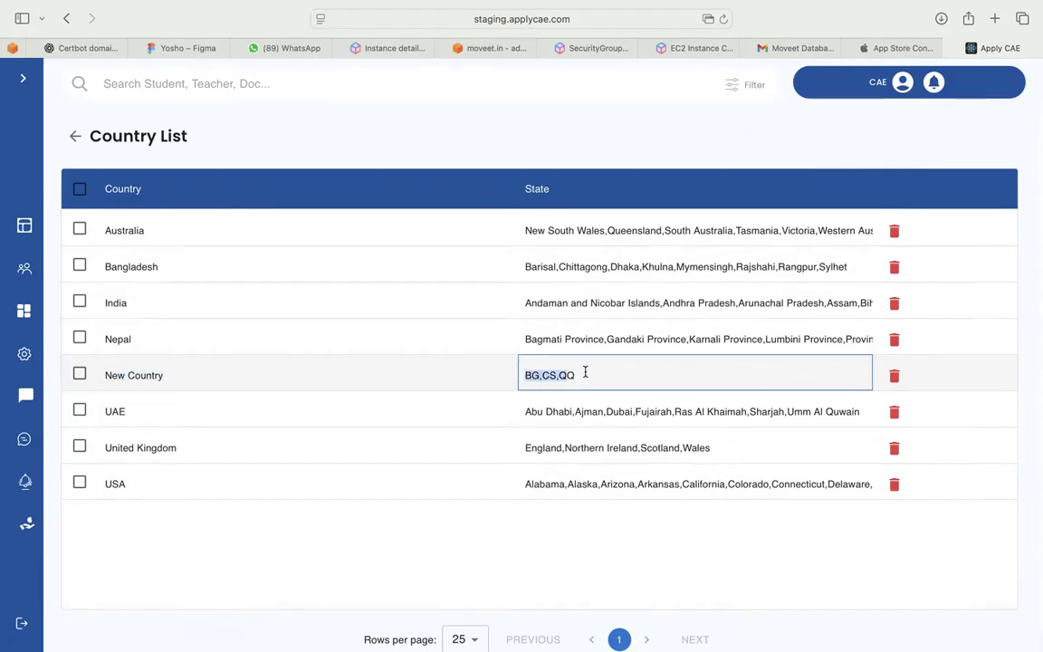
pyautogui.click(75, 136)
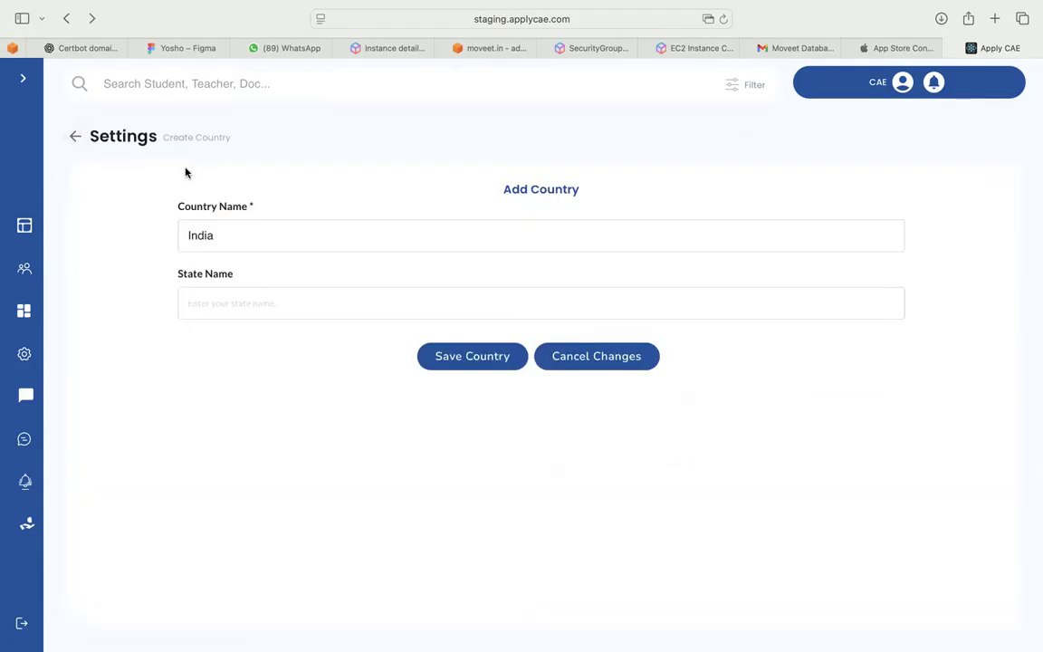
pyautogui.click(75, 136)
pyautogui.scroll(-2, 453, 357)
pyautogui.scroll(-1, 452, 353)
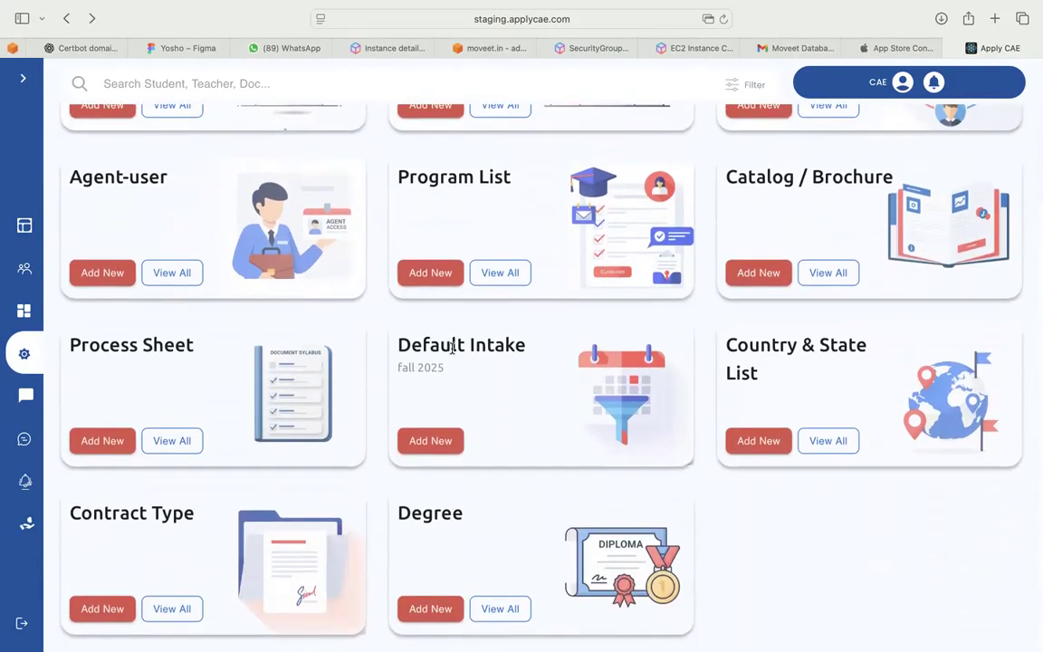
# Choose Fall 2025 as the default intake, then go back to the Settings dashboard
pyautogui.click(433, 441)
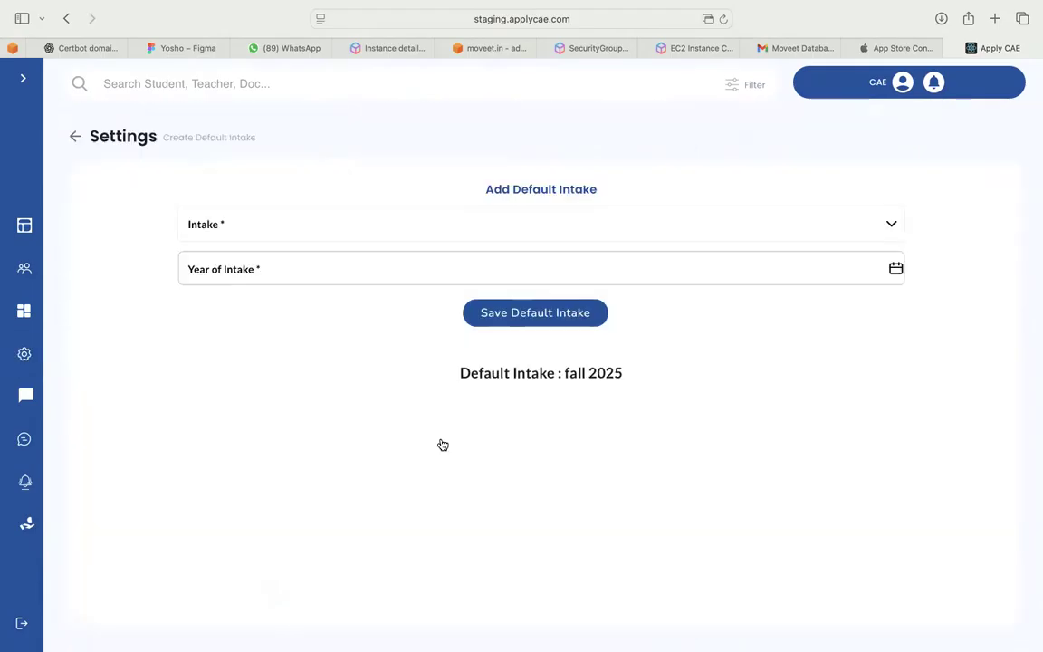
pyautogui.click(298, 232)
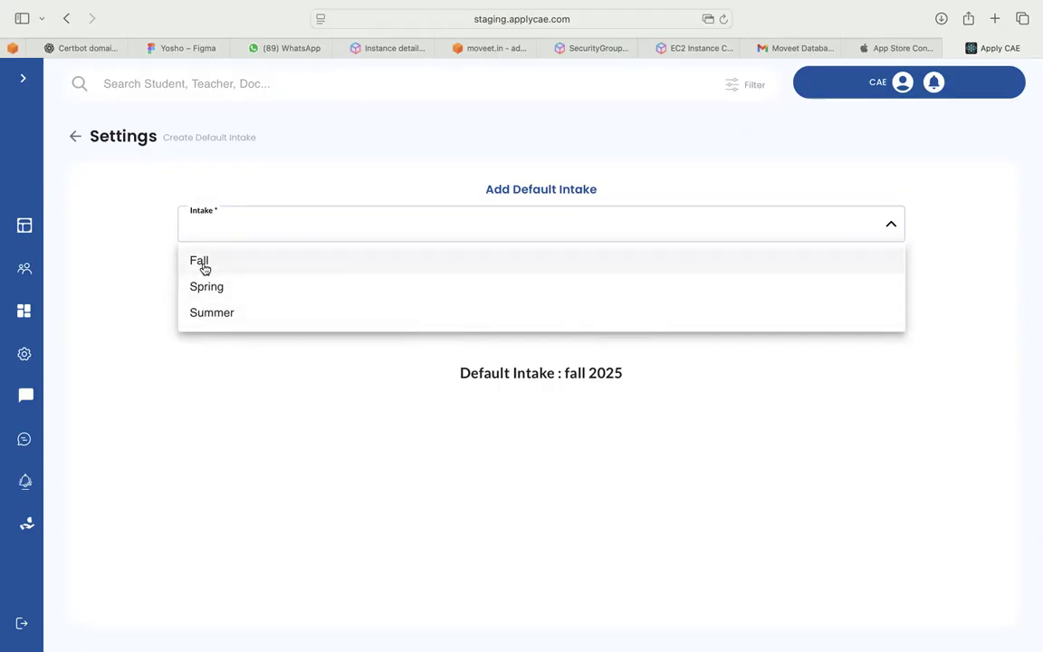
pyautogui.click(204, 361)
pyautogui.click(233, 273)
pyautogui.click(240, 346)
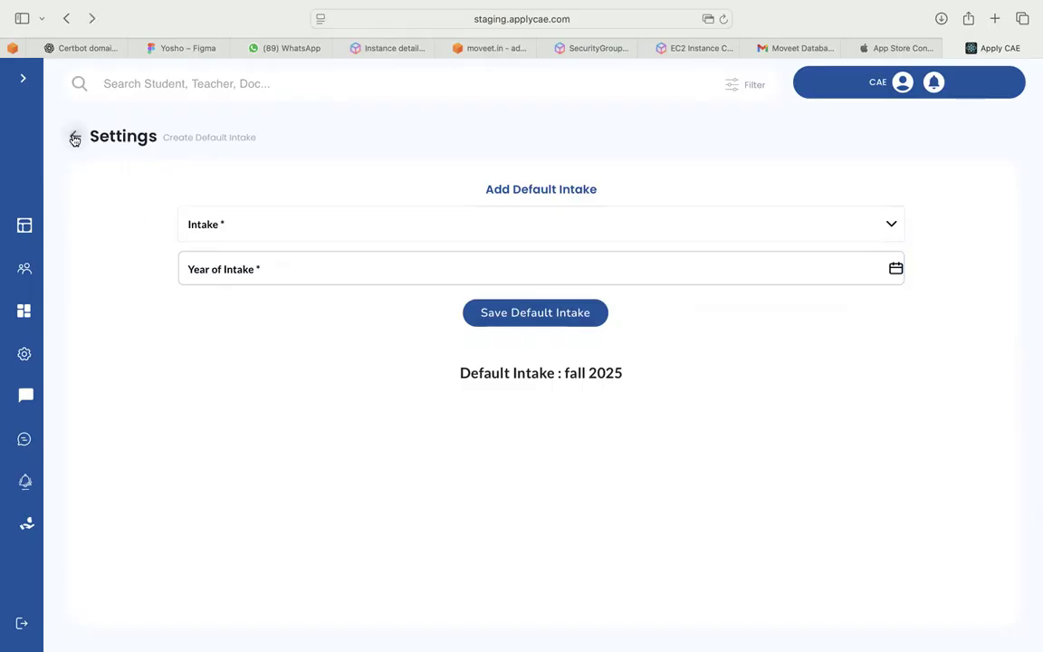
pyautogui.click(74, 139)
pyautogui.scroll(-5, 365, 292)
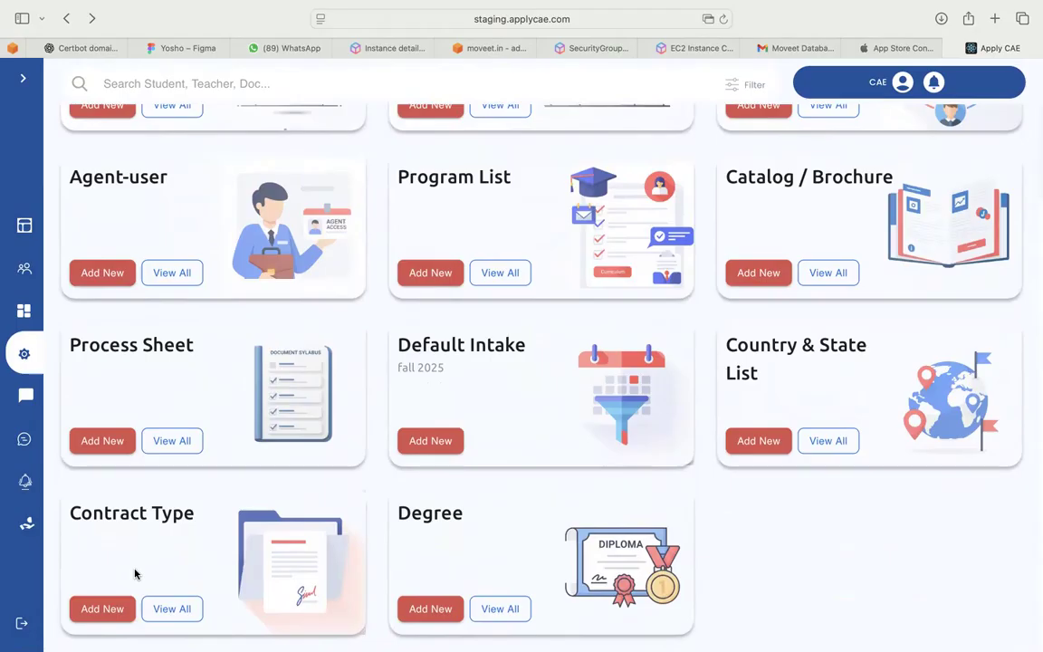
# Save a contract type named 'a new name', then leave the Contract Type List
pyautogui.click(115, 614)
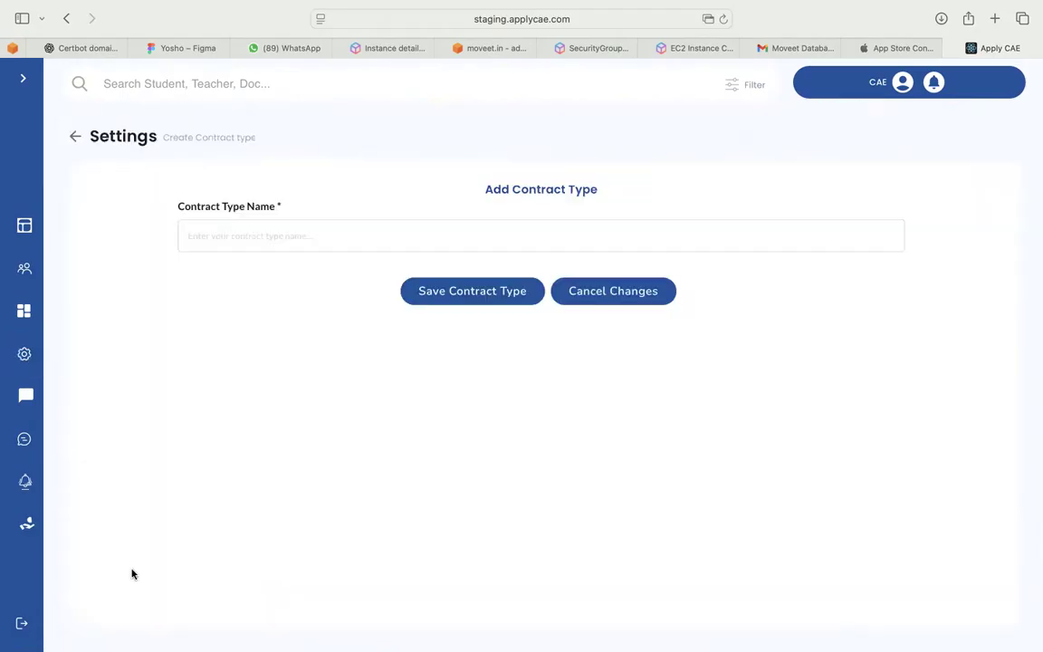
pyautogui.click(286, 236)
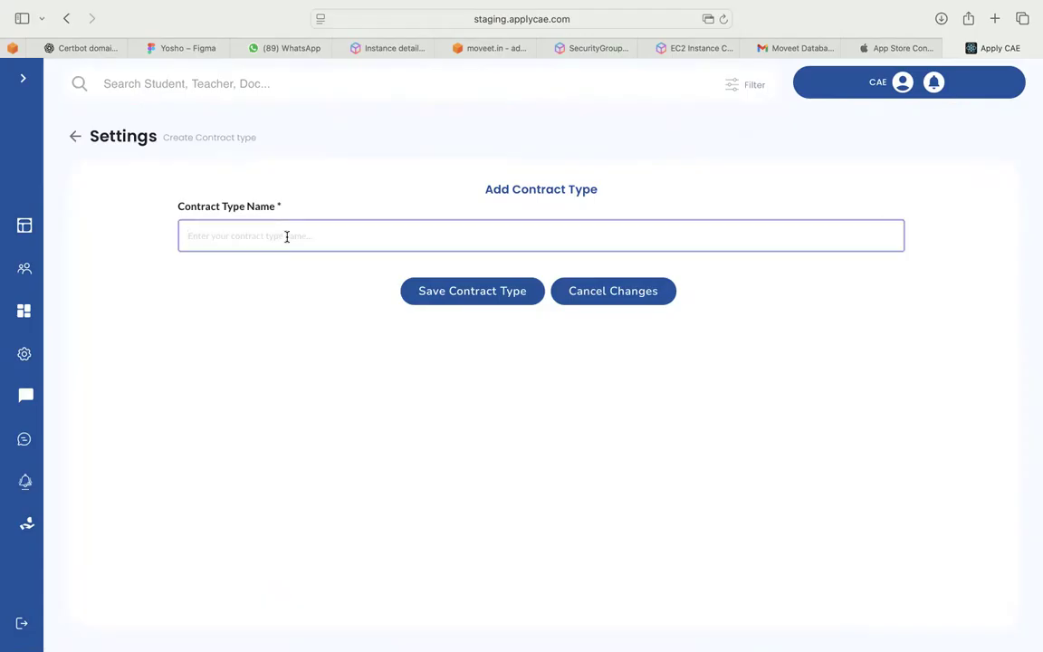
pyautogui.write('a new name')
pyautogui.click(468, 292)
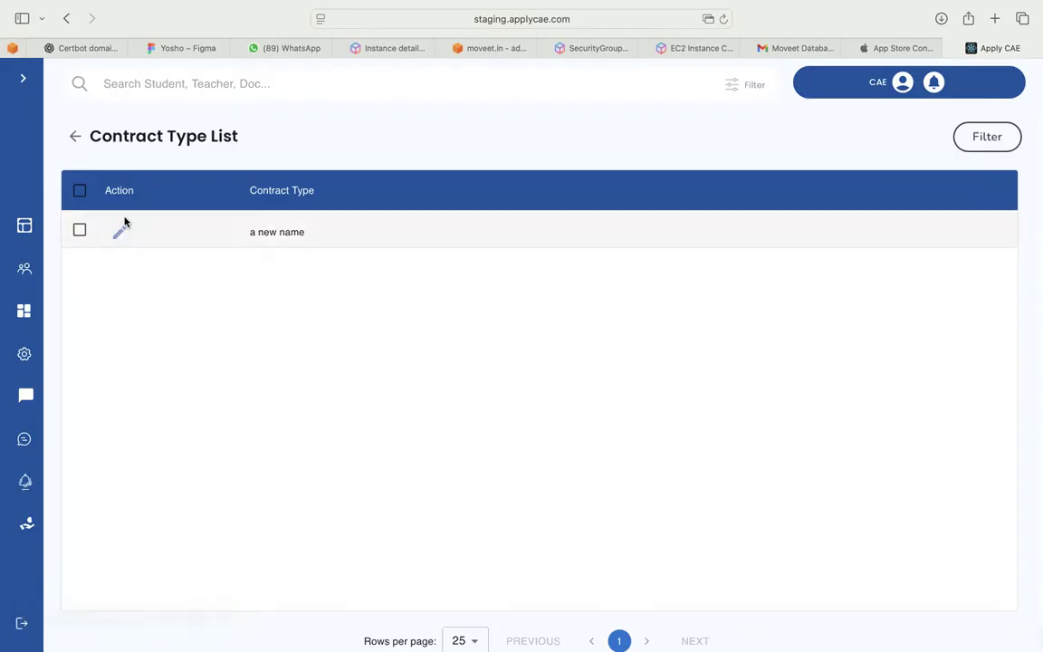
pyautogui.click(74, 135)
# Start a new process sheet and select Temp as the university
pyautogui.click(75, 136)
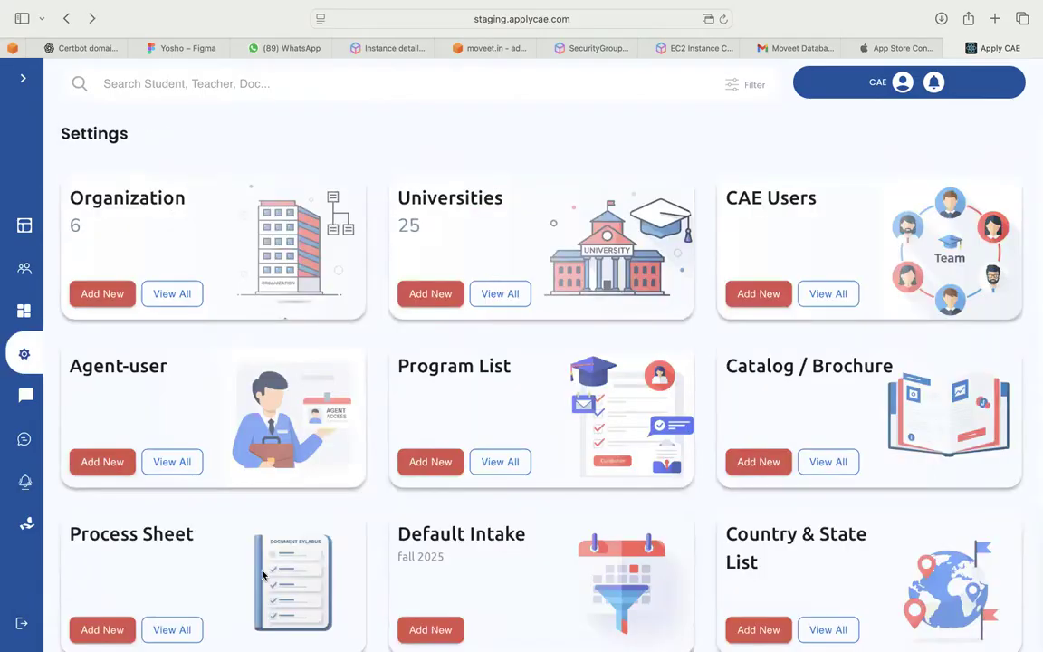
pyautogui.scroll(-3, 362, 500)
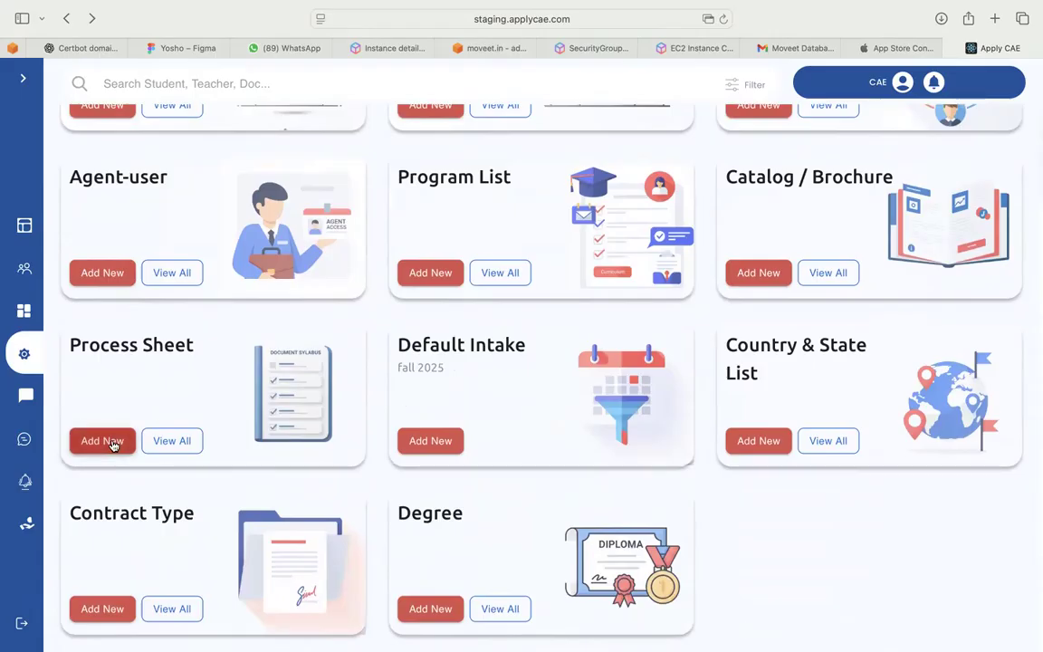
pyautogui.click(110, 441)
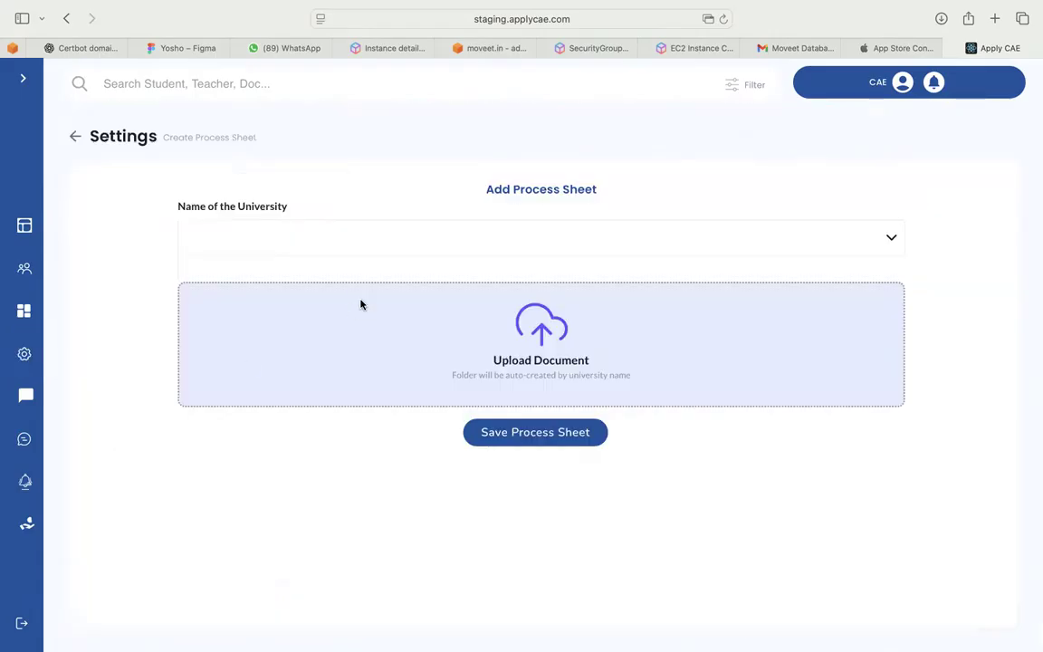
pyautogui.click(342, 241)
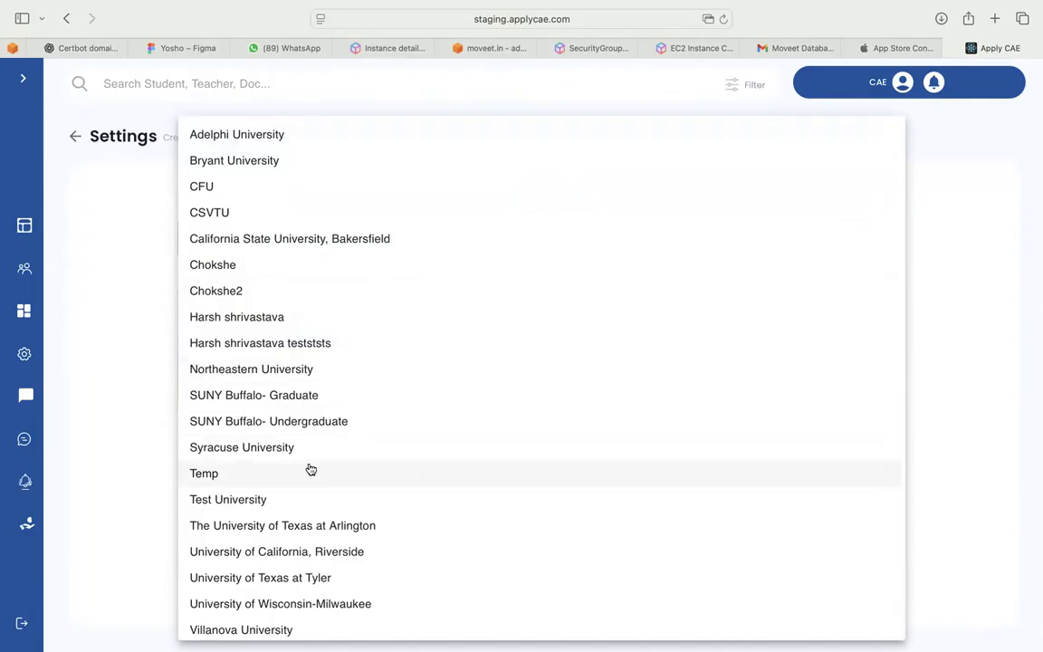
pyautogui.scroll(-3, 312, 470)
pyautogui.scroll(3, 311, 469)
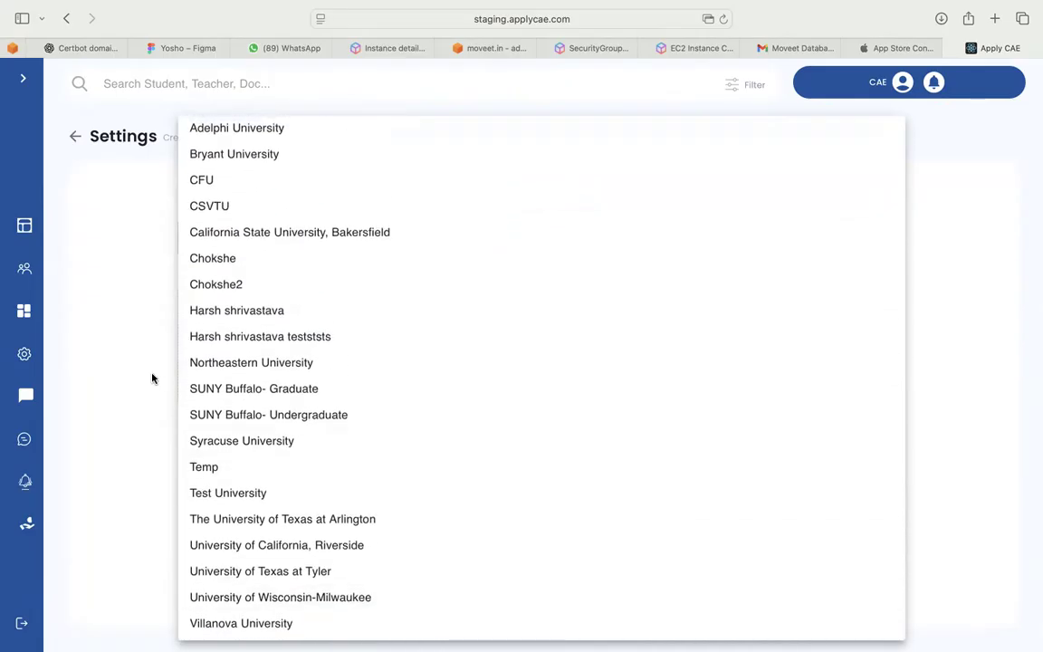
pyautogui.click(152, 378)
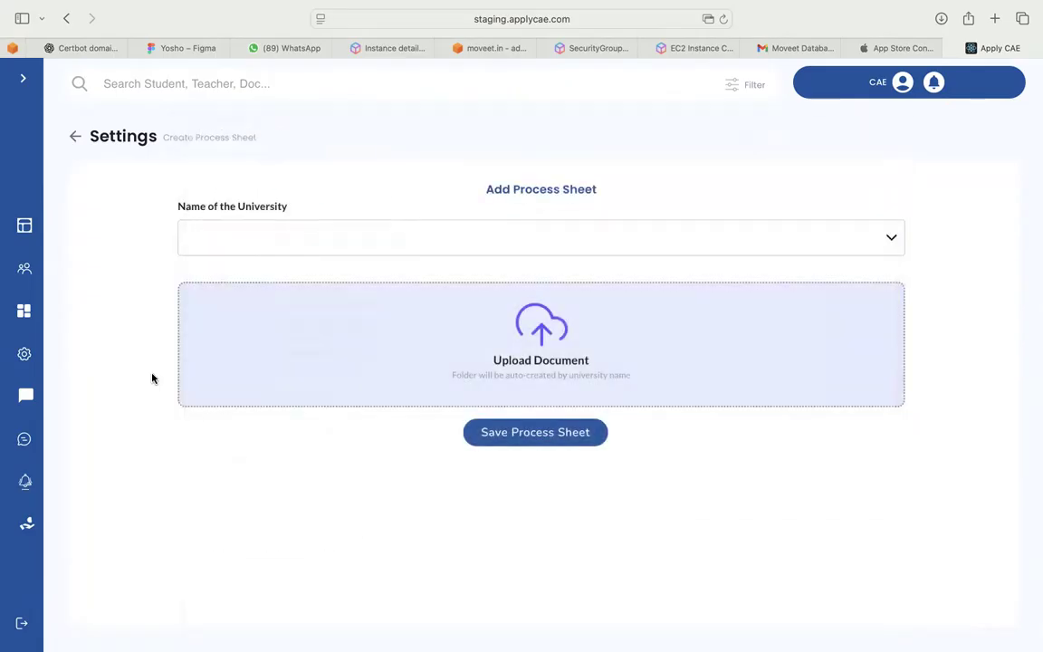
pyautogui.click(243, 244)
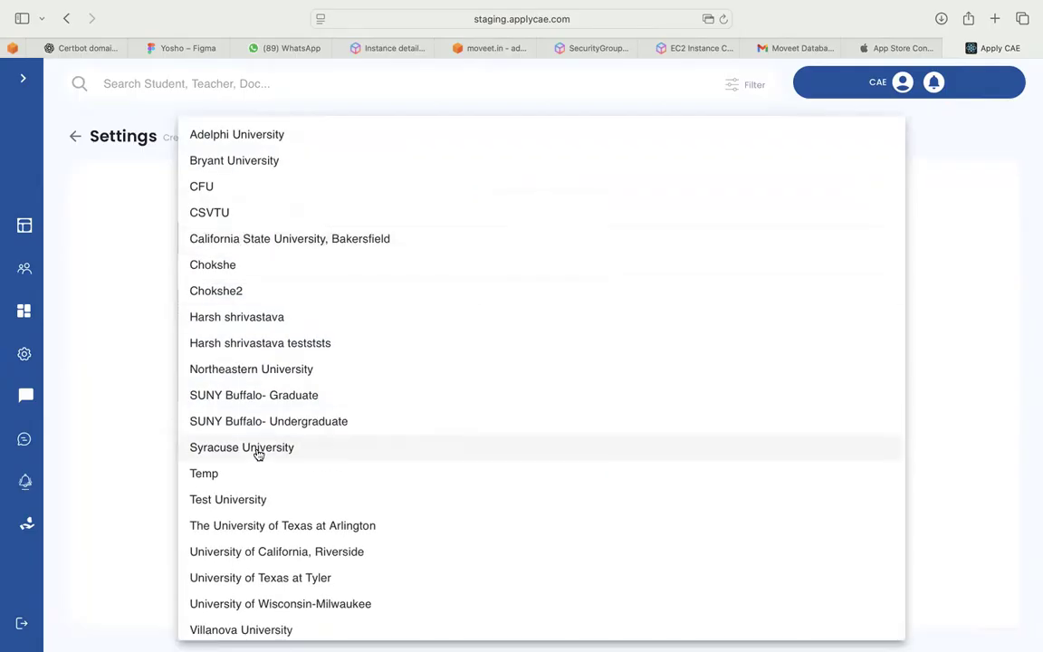
pyautogui.scroll(-3, 258, 456)
pyautogui.click(242, 337)
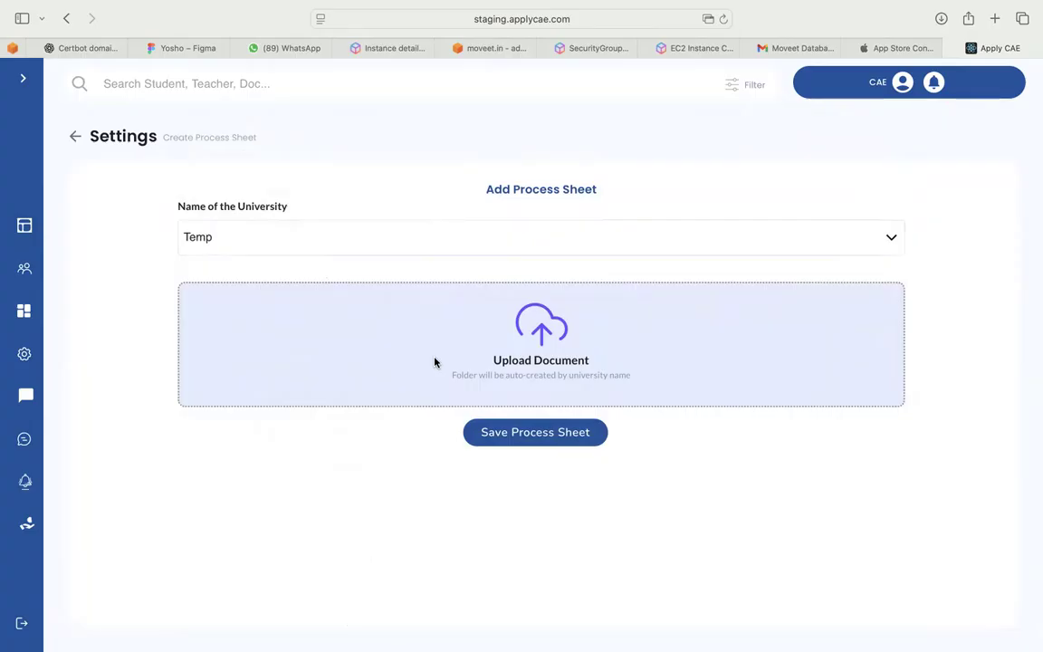
# Attach Voicespin_Click2Call_API pdf.pdf and save the process sheet for Temp
pyautogui.click(513, 361)
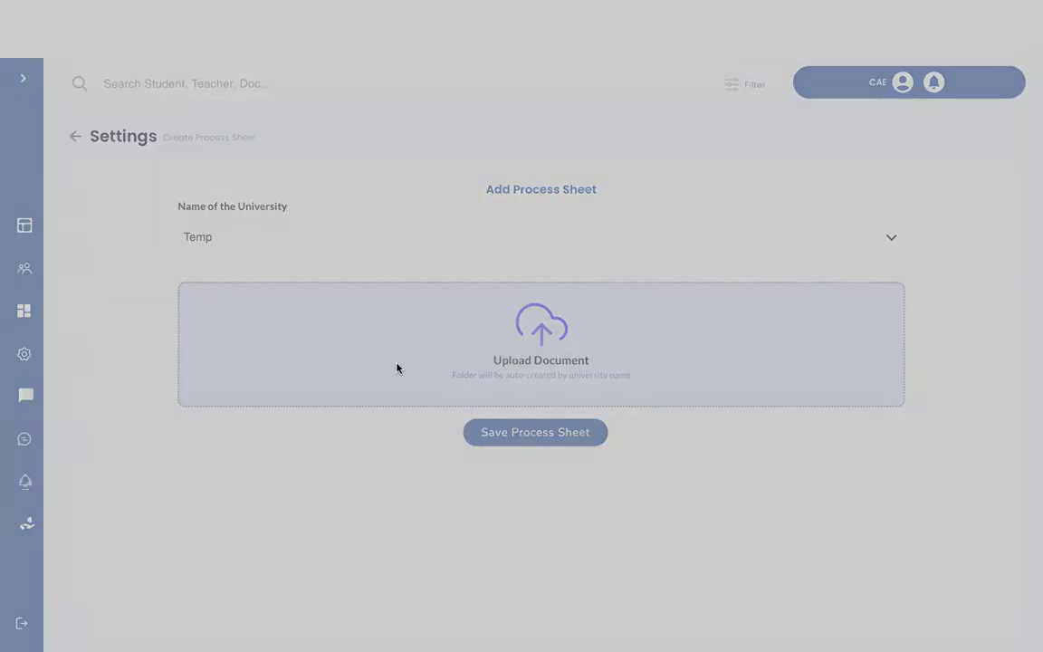
pyautogui.click(765, 463)
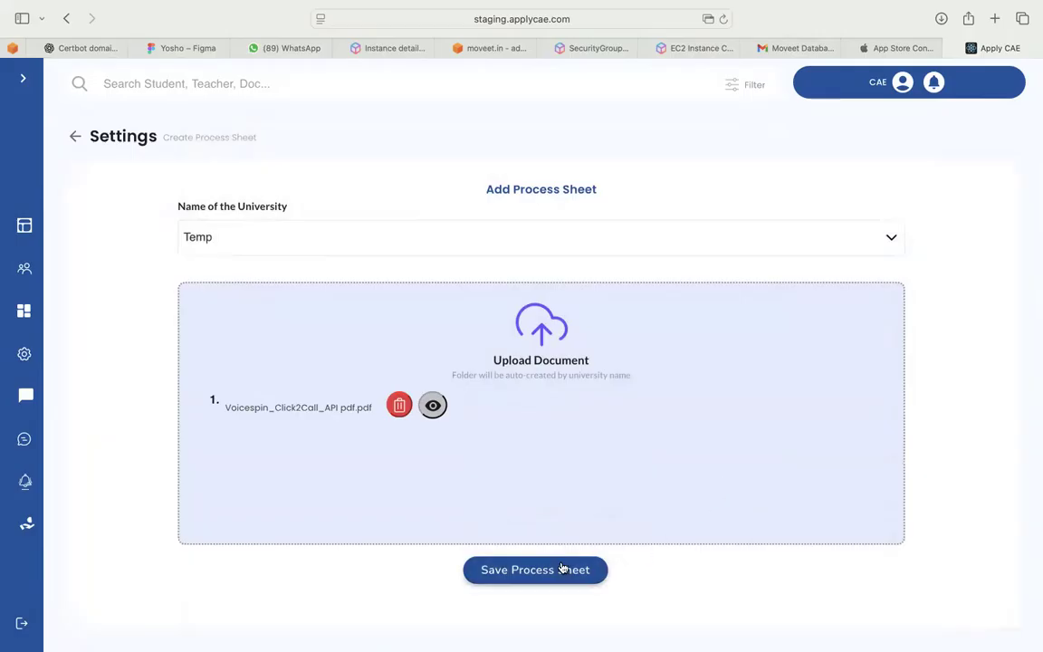
pyautogui.click(562, 569)
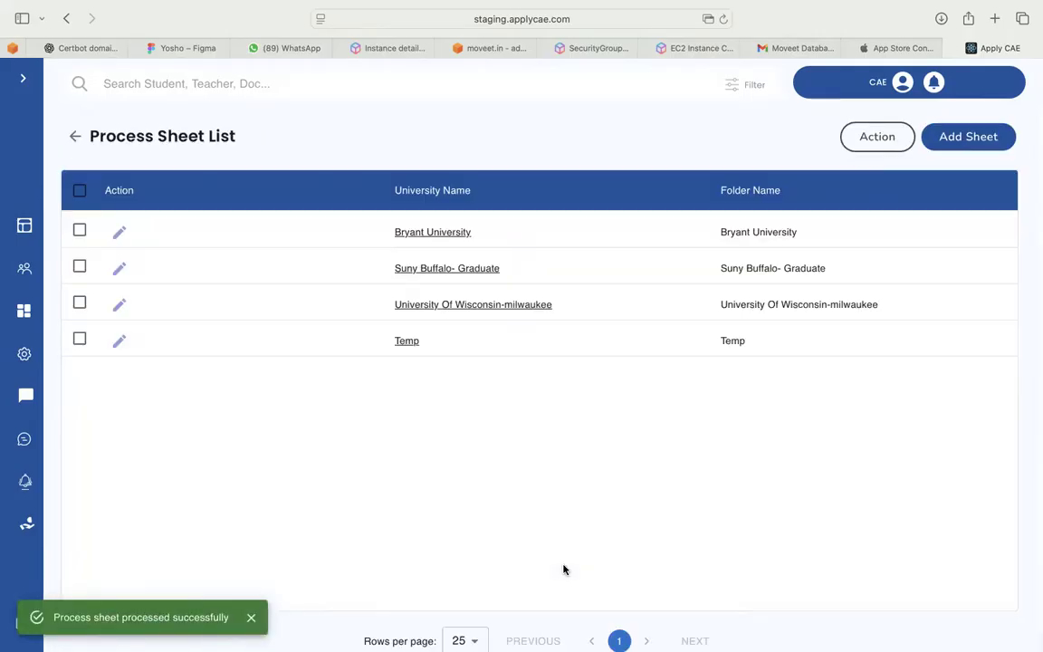
pyautogui.click(76, 140)
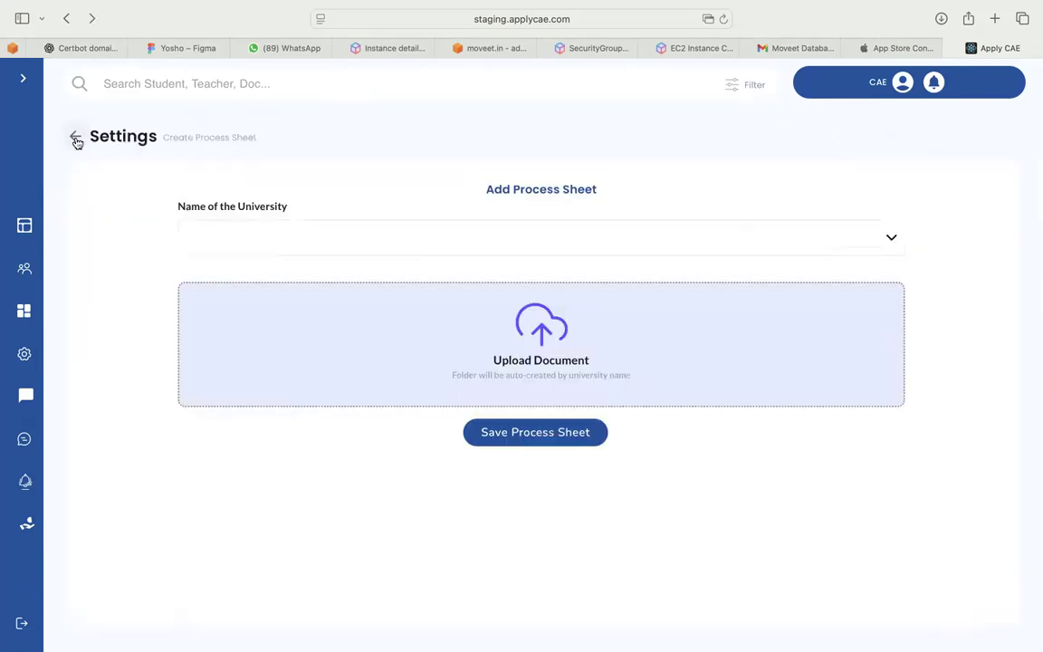
pyautogui.click(76, 140)
pyautogui.scroll(-3, 188, 357)
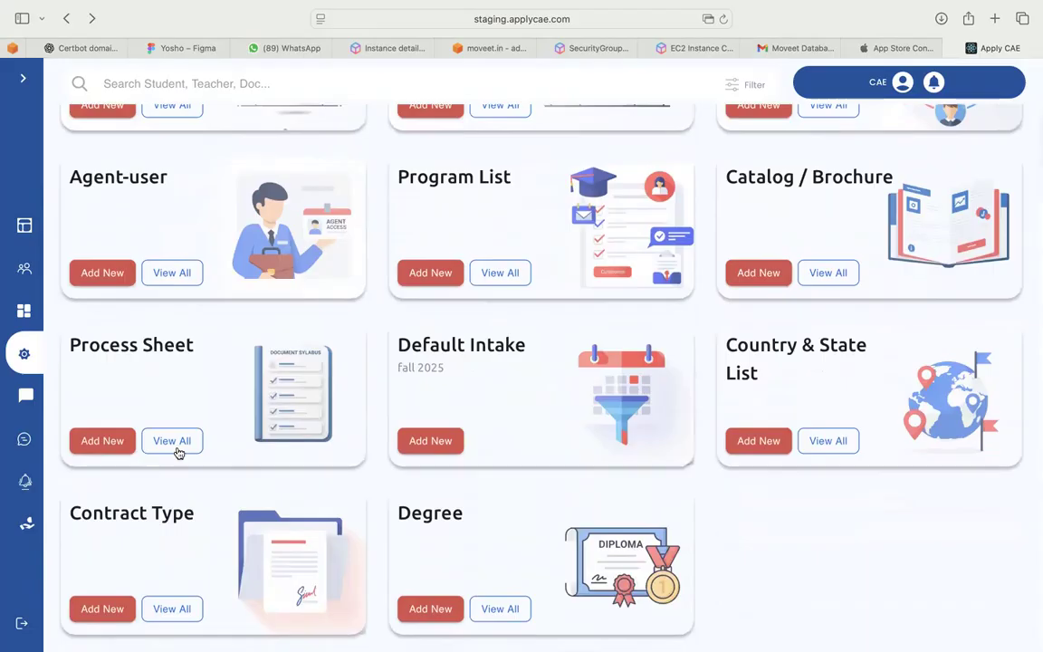
pyautogui.click(172, 441)
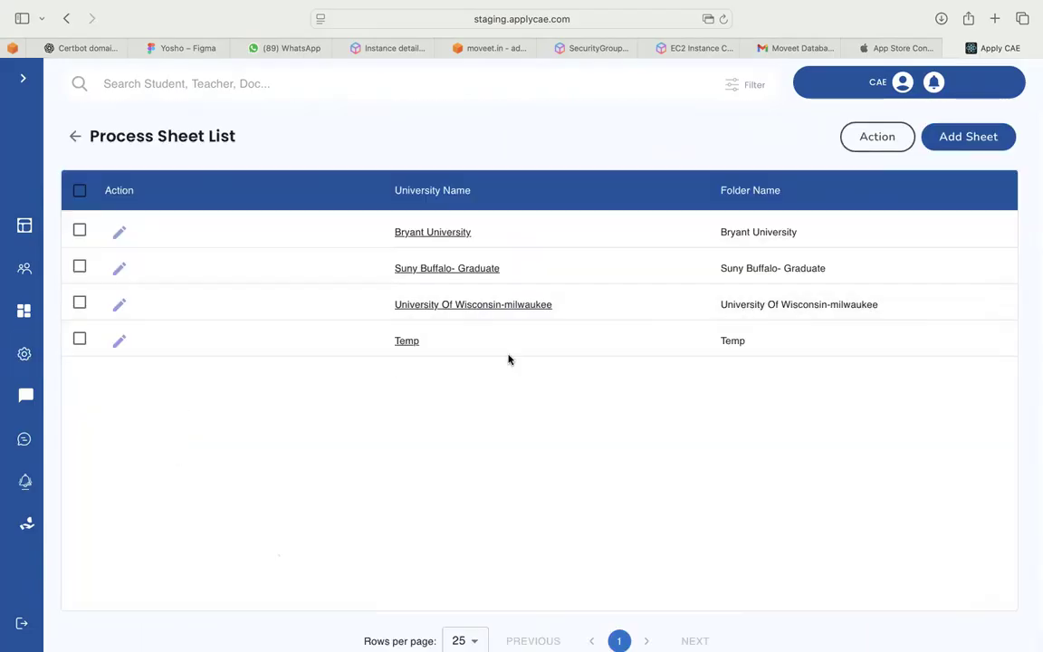
pyautogui.click(662, 345)
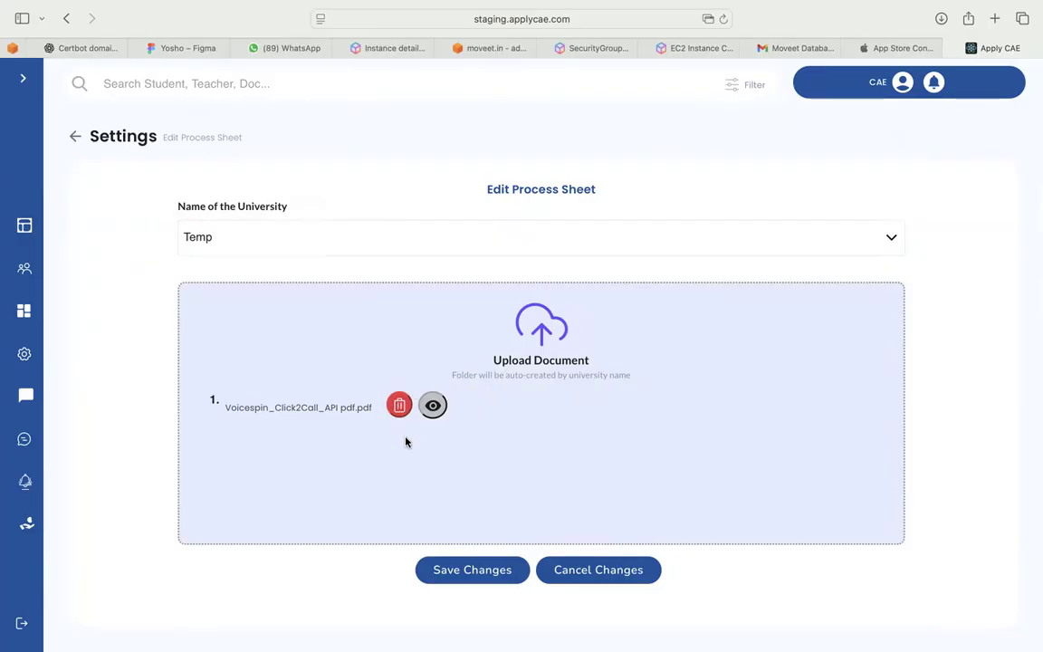
pyautogui.click(579, 573)
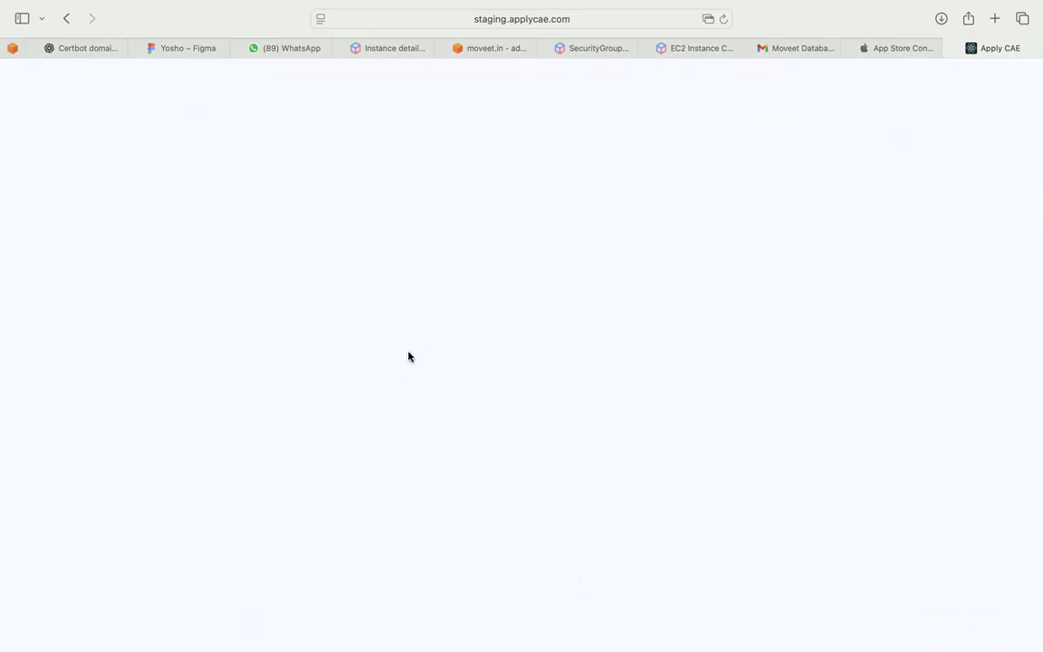
pyautogui.click(66, 18)
pyautogui.click(724, 18)
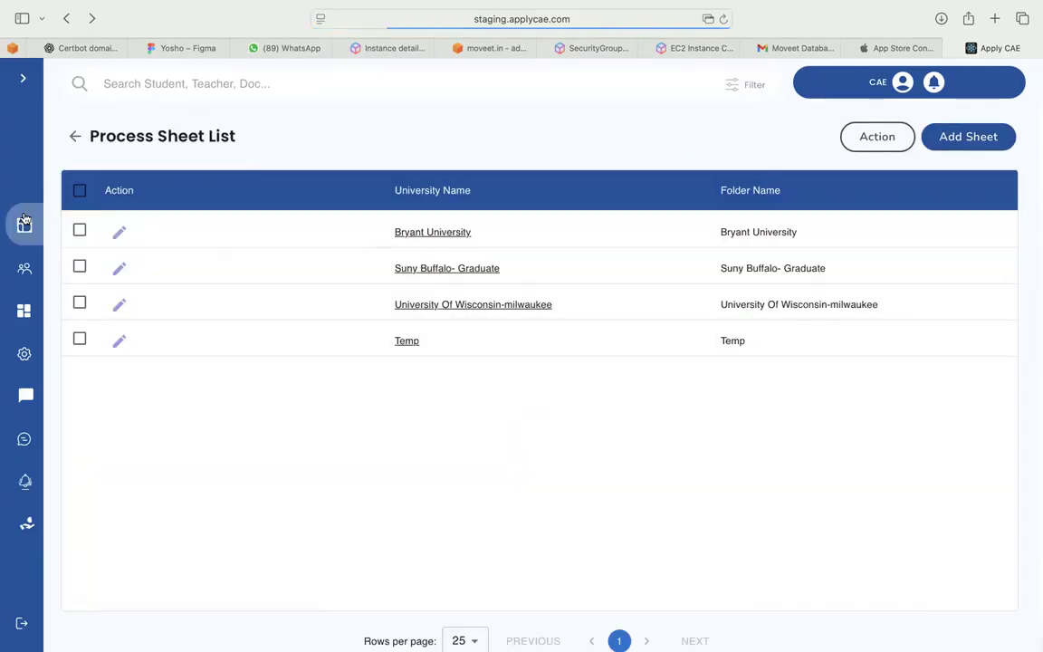
pyautogui.click(25, 353)
# Scroll the Settings cards and open the Add Catalog / Brochure form
pyautogui.scroll(-2, 256, 465)
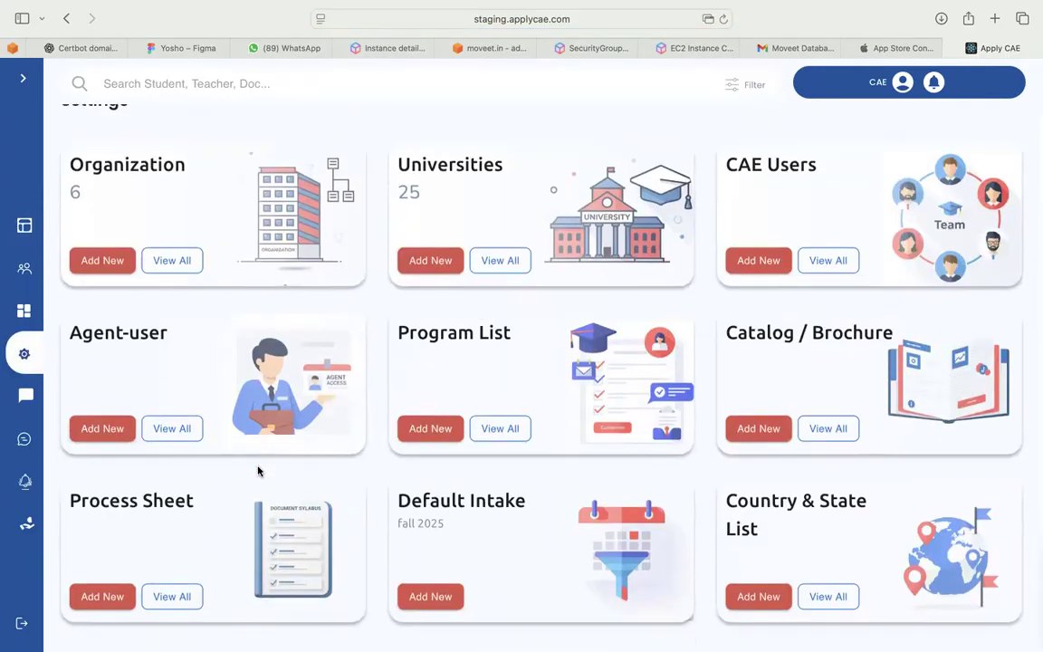
pyautogui.scroll(-1, 258, 469)
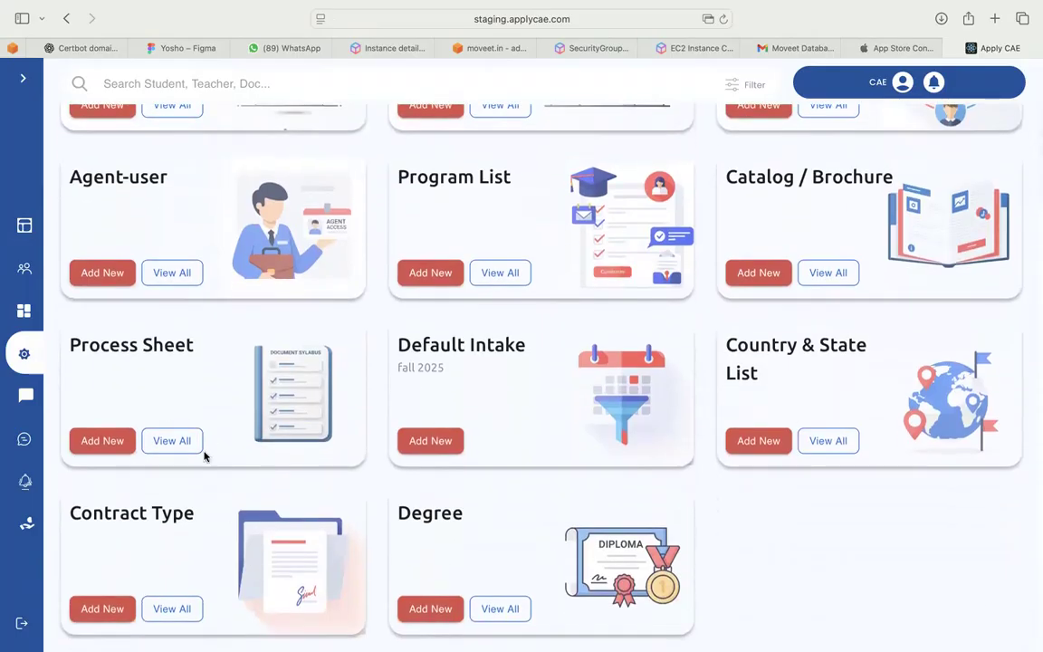
pyautogui.scroll(4, 656, 386)
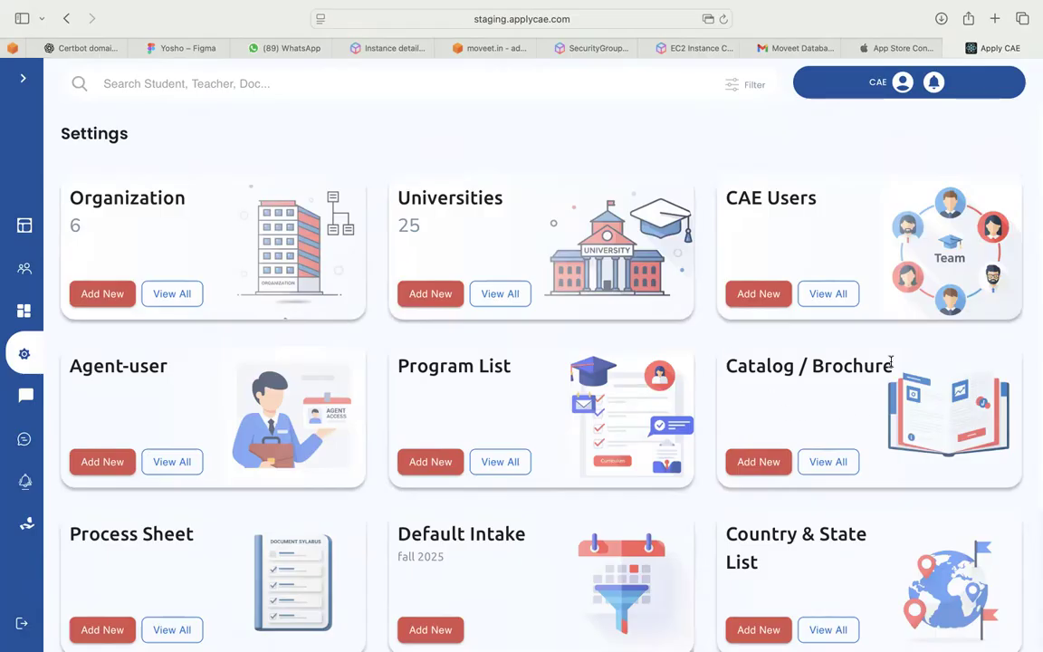
pyautogui.click(758, 463)
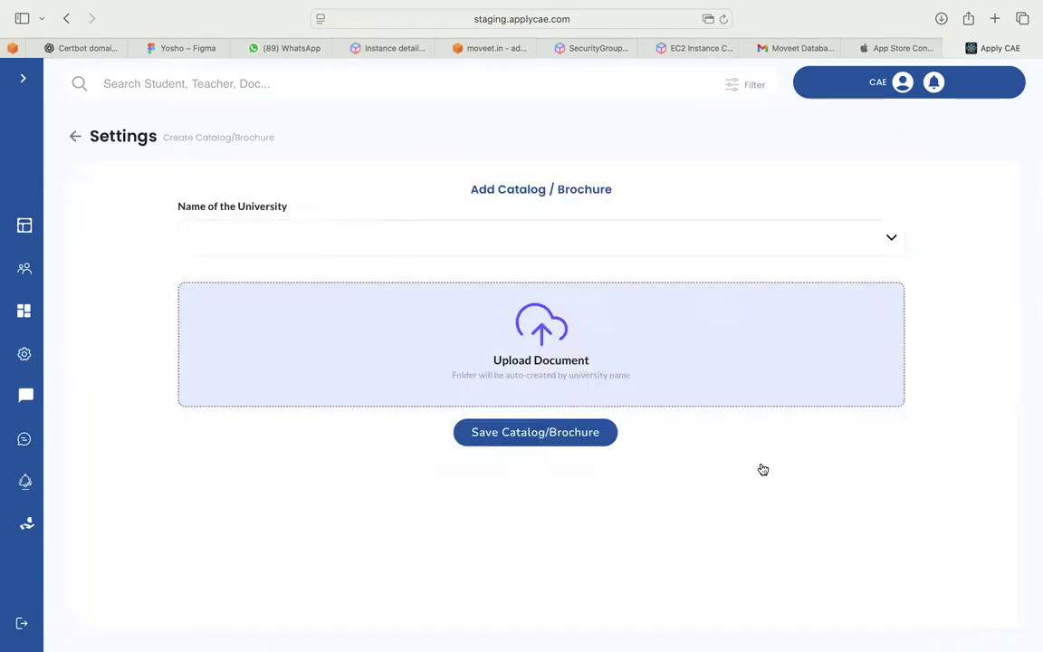
# Save a Syracuse University catalog/brochure with Voicespin_Click2Call_API pdf.pdf attached
pyautogui.click(534, 242)
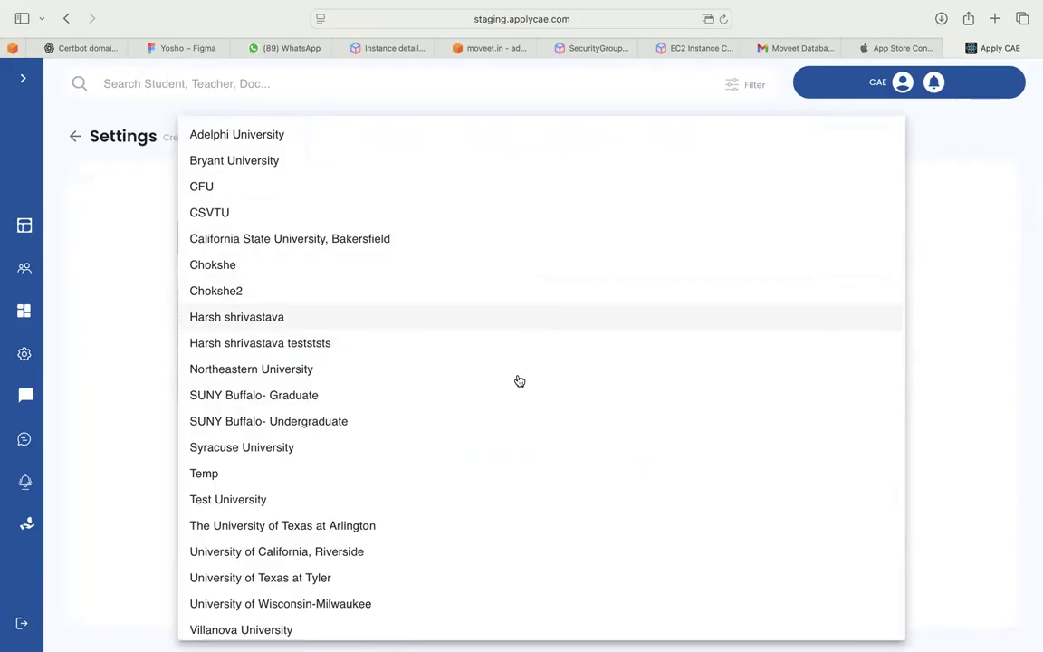
pyautogui.click(506, 447)
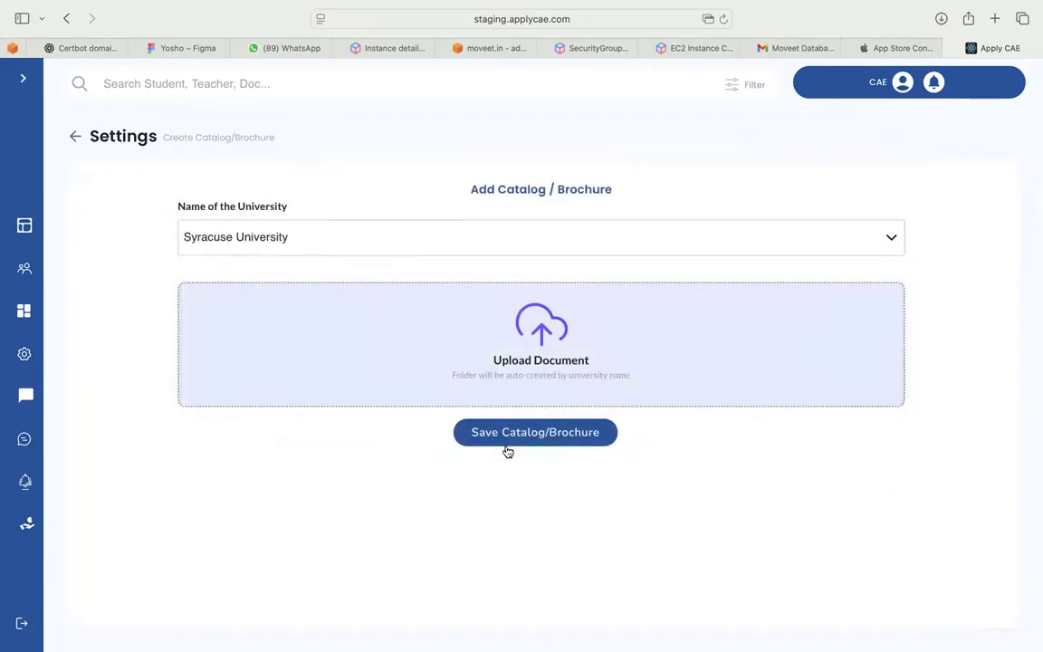
pyautogui.click(533, 337)
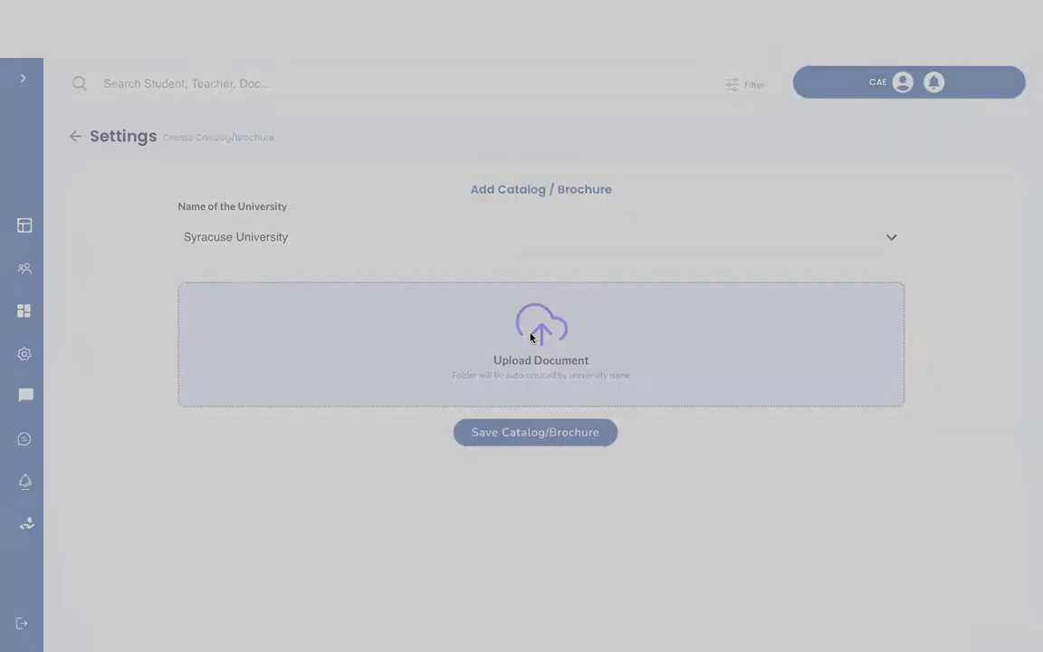
pyautogui.doubleClick(398, 359)
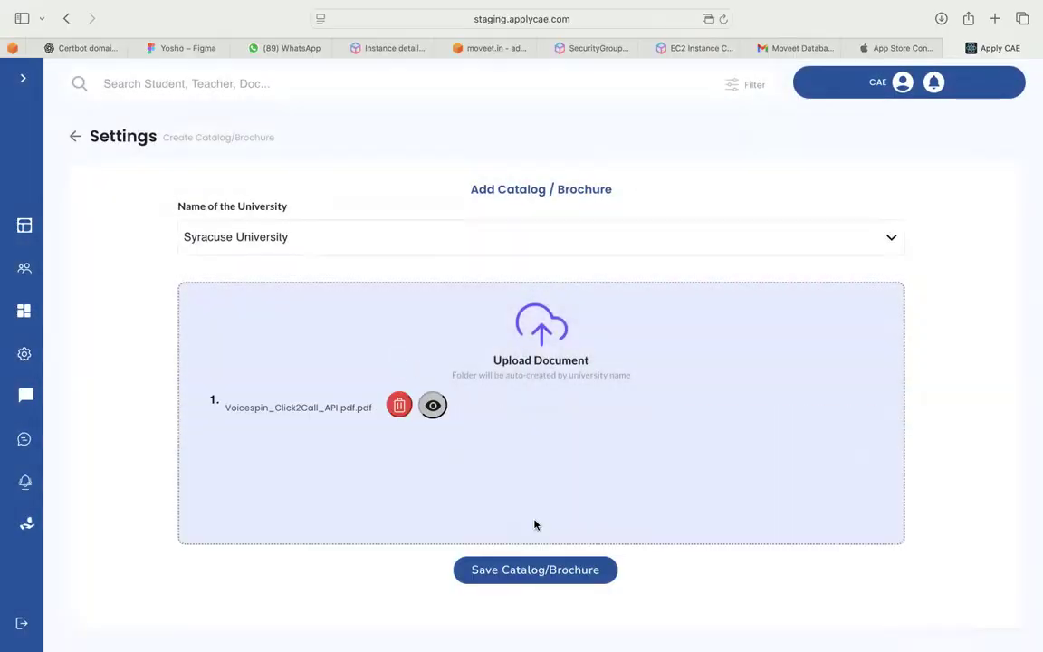
pyautogui.click(529, 570)
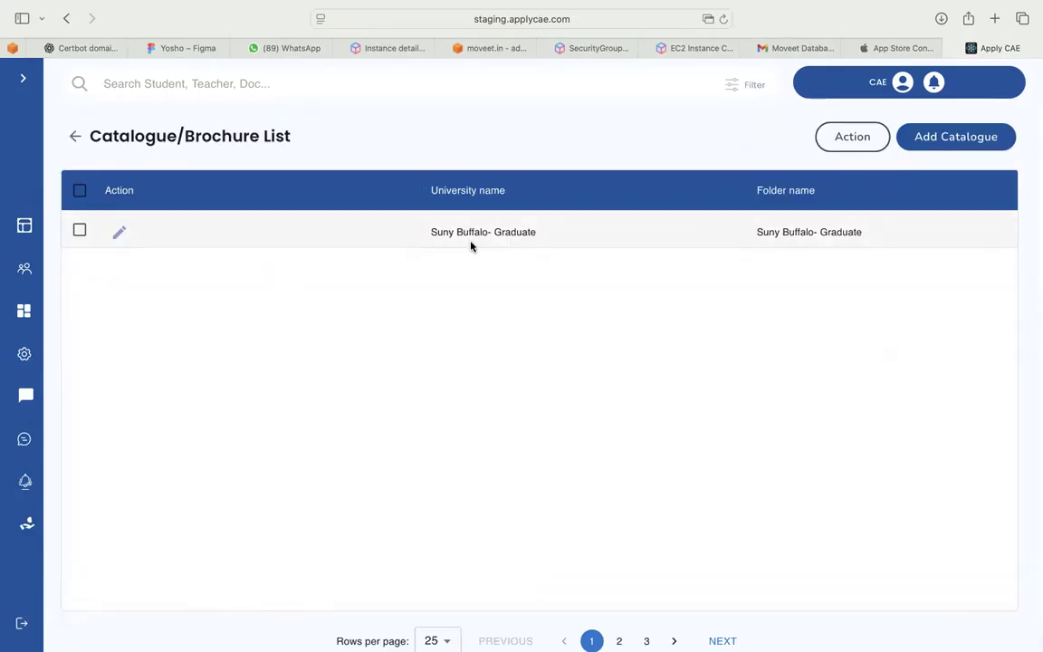
# Go back to the Settings overview and open the Add Program form
pyautogui.click(76, 136)
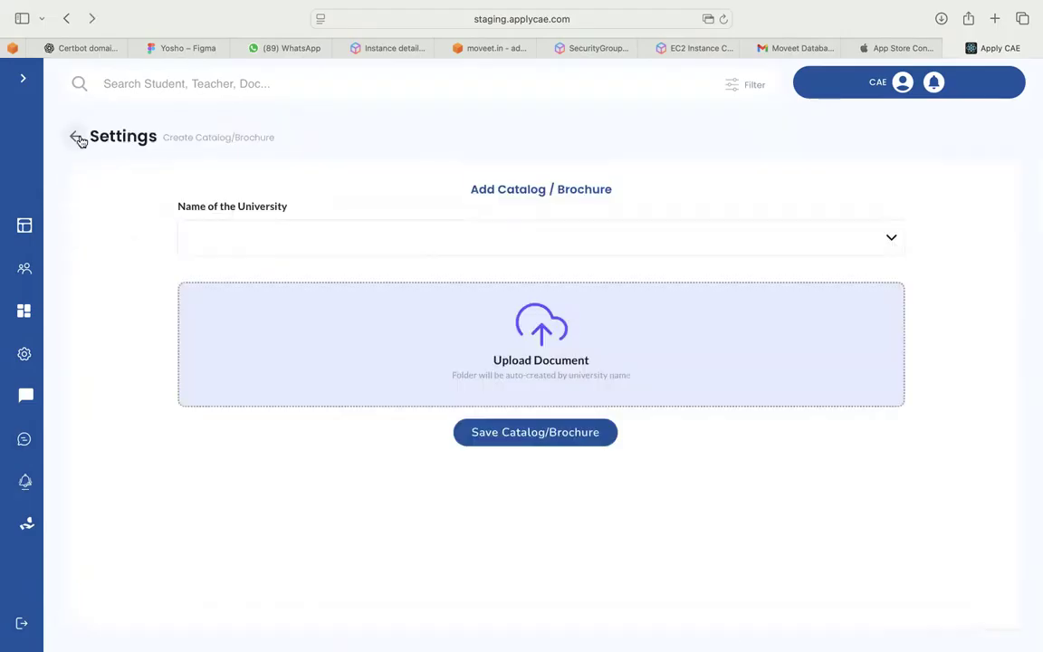
pyautogui.click(77, 138)
pyautogui.scroll(-1, 475, 298)
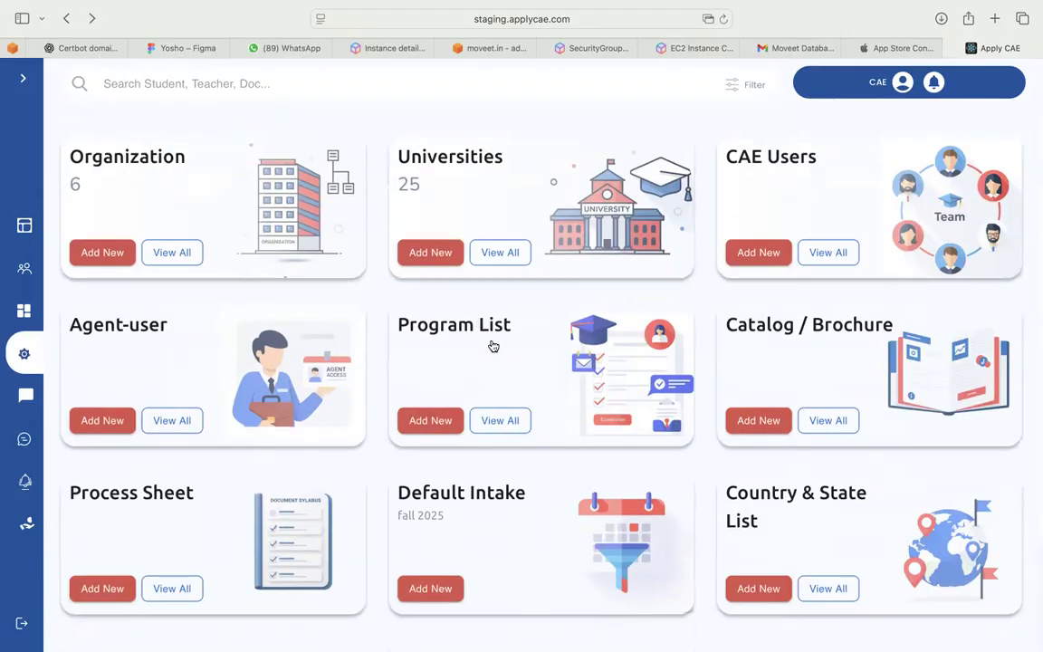
pyautogui.scroll(-2, 493, 346)
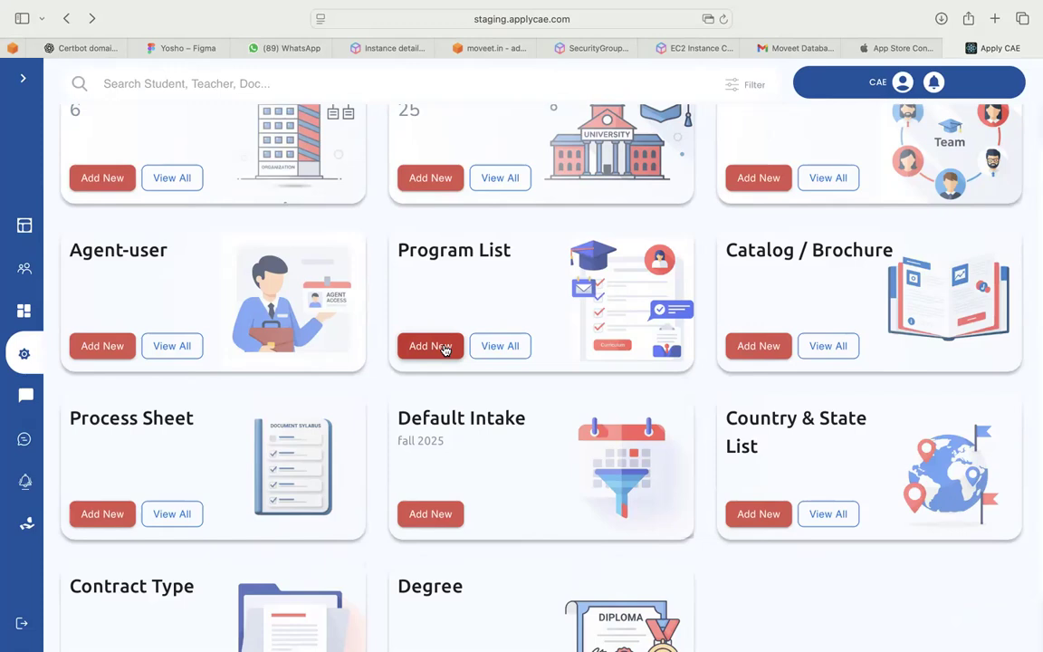
pyautogui.click(442, 346)
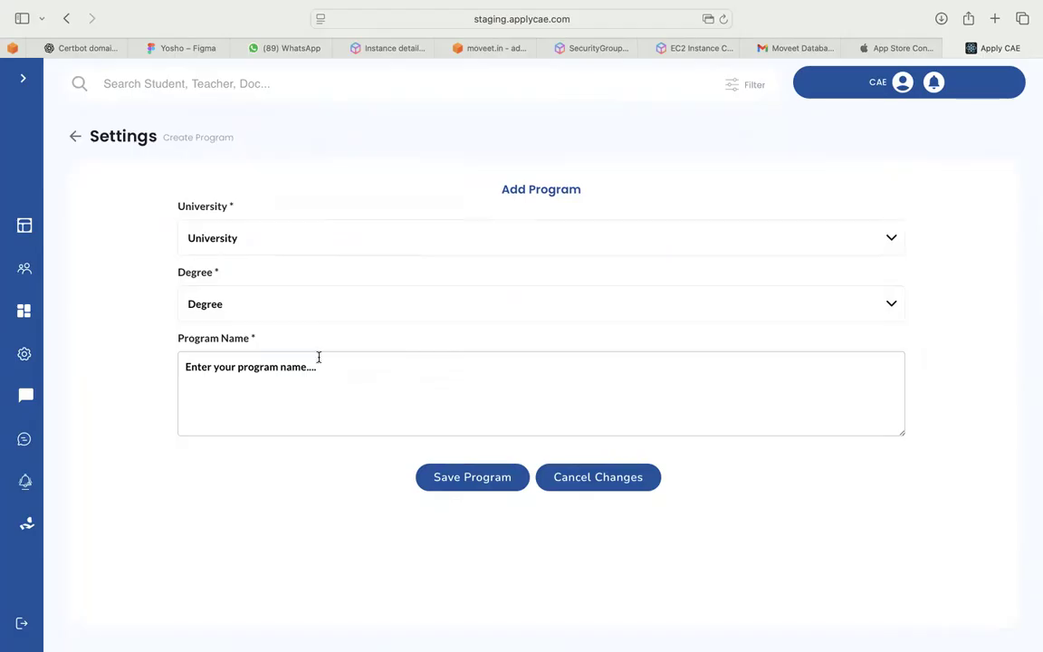
# Choose NYC DEG as the degree and Syracuse University as the university
pyautogui.click(316, 381)
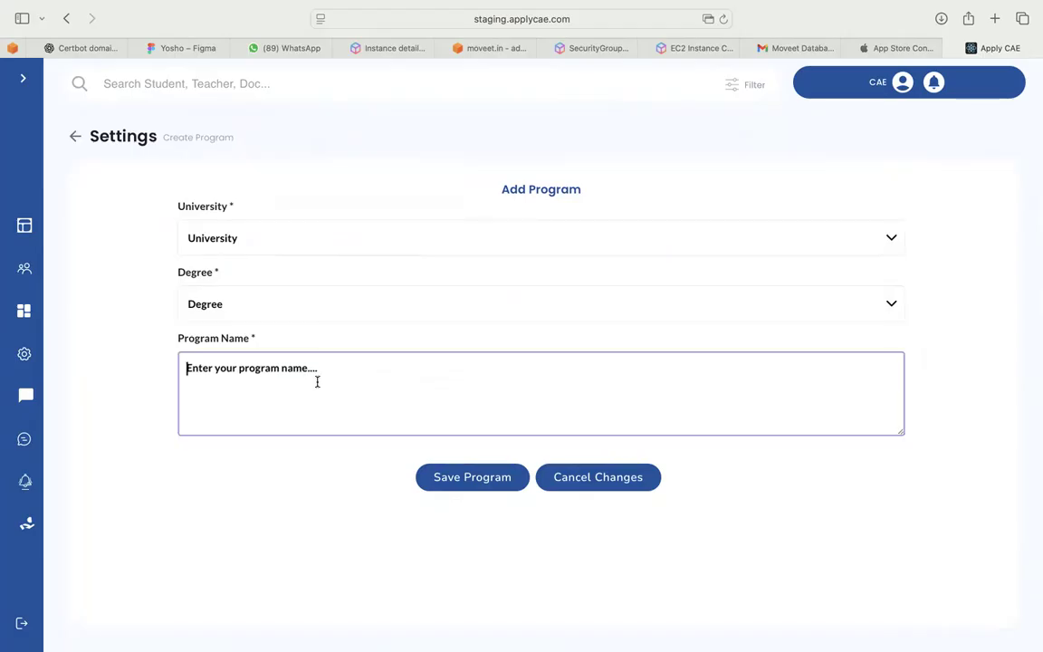
pyautogui.click(292, 305)
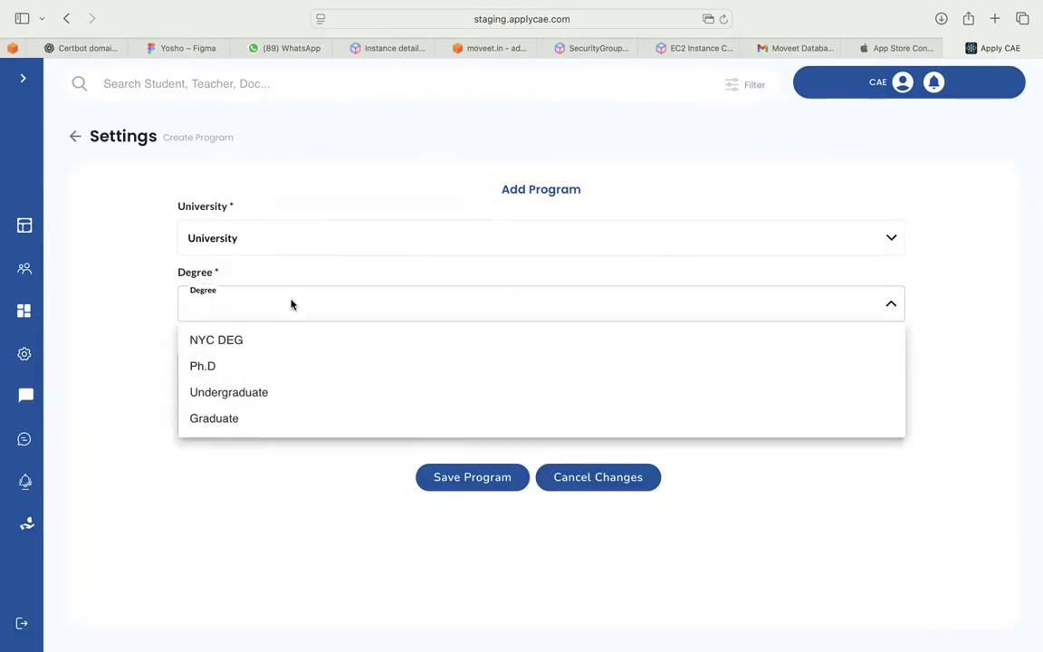
pyautogui.click(243, 344)
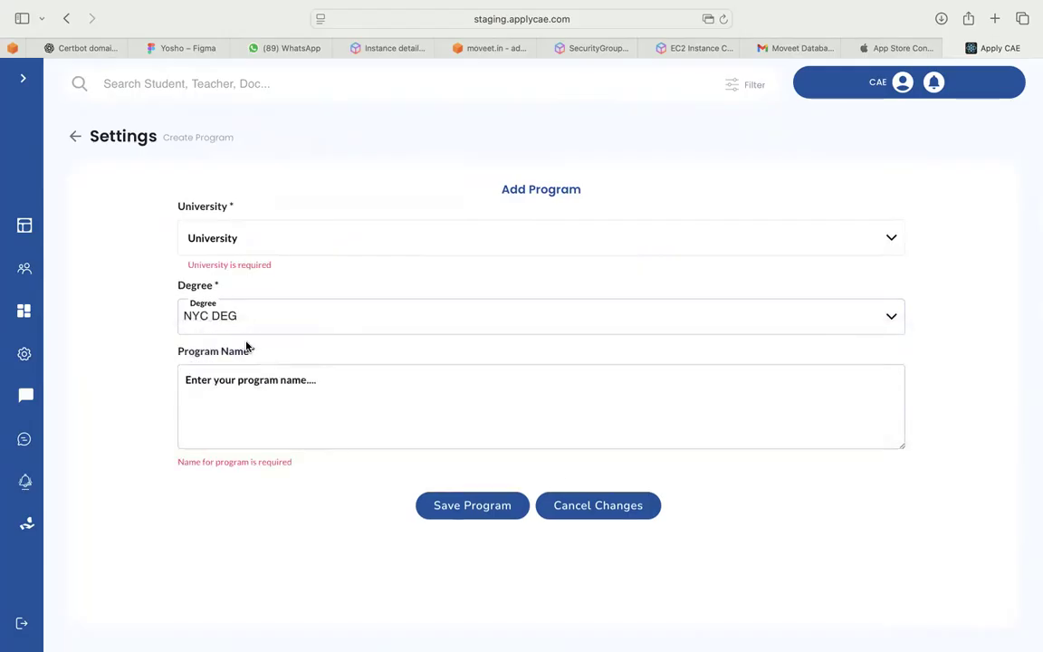
pyautogui.click(255, 241)
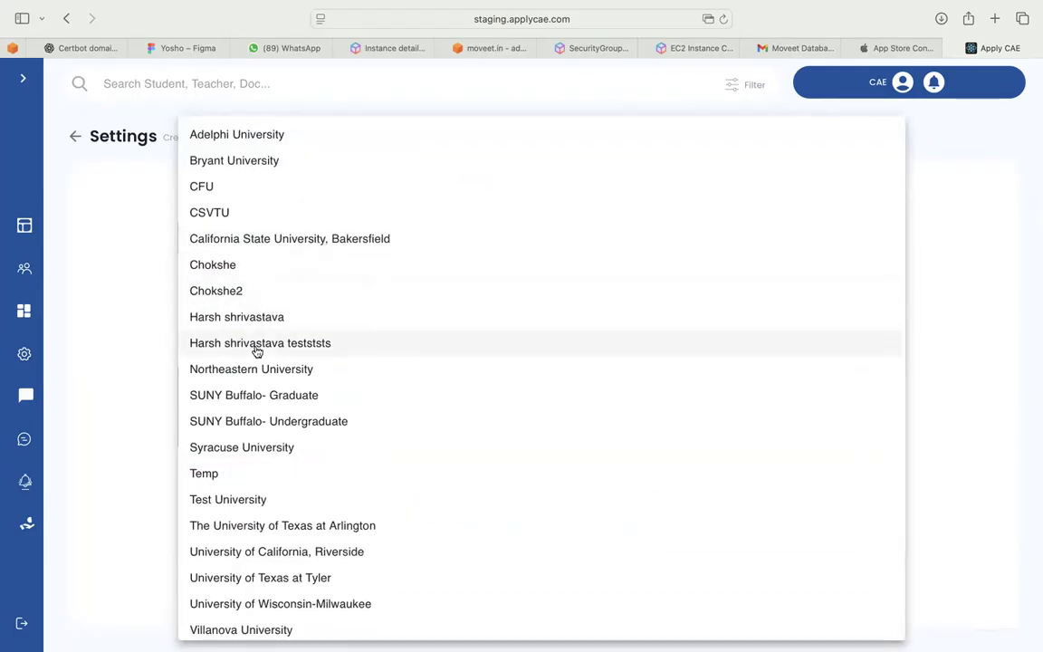
pyautogui.click(247, 450)
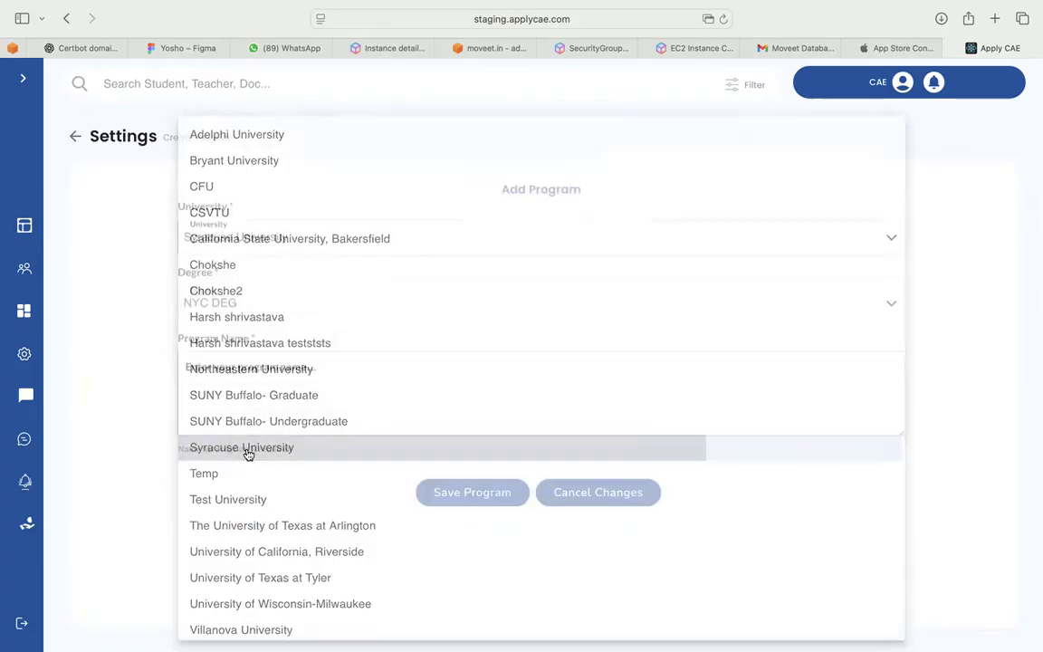
# Name the program MBA MASTERS and save it
pyautogui.click(247, 400)
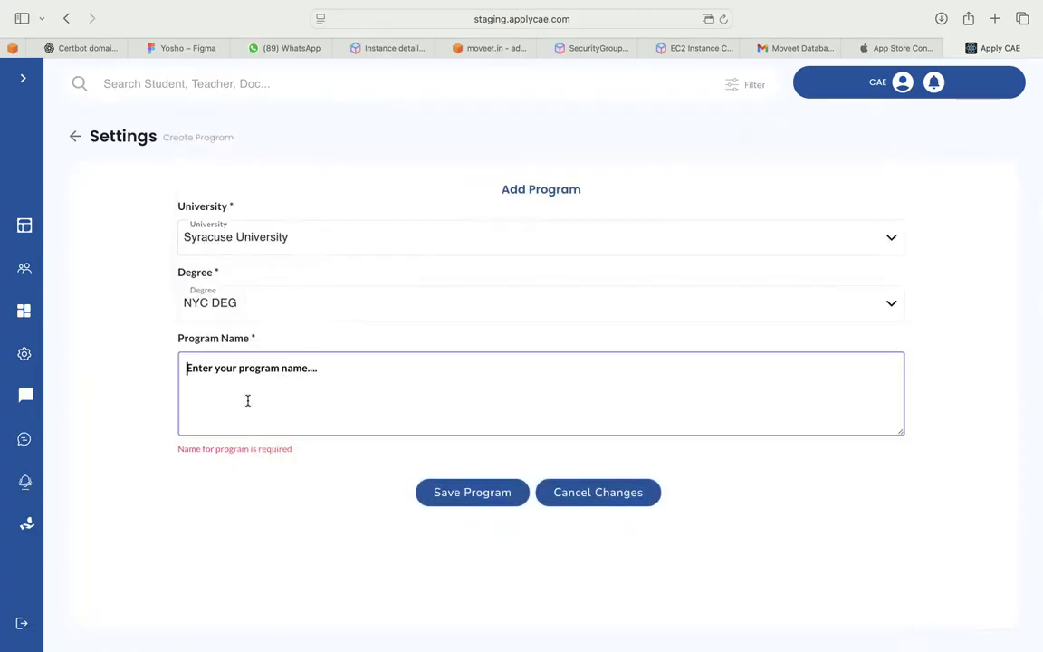
pyautogui.write('hok')
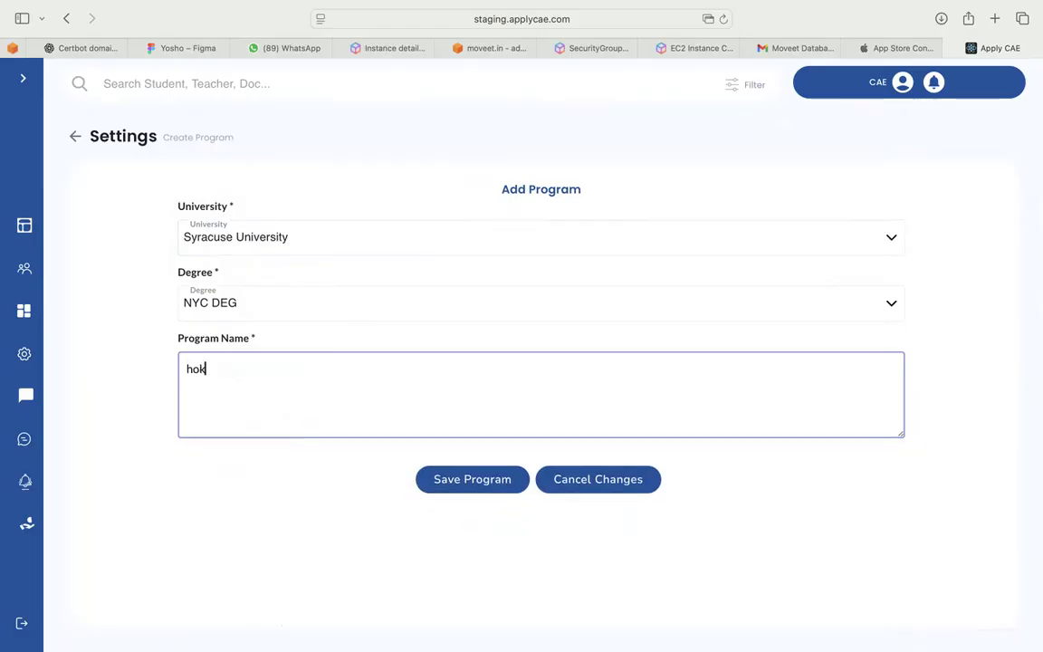
pyautogui.press('super+a')
pyautogui.press('BackSpace')
pyautogui.write('MN')
pyautogui.press('BackSpace')
pyautogui.write('BA MASTERS')
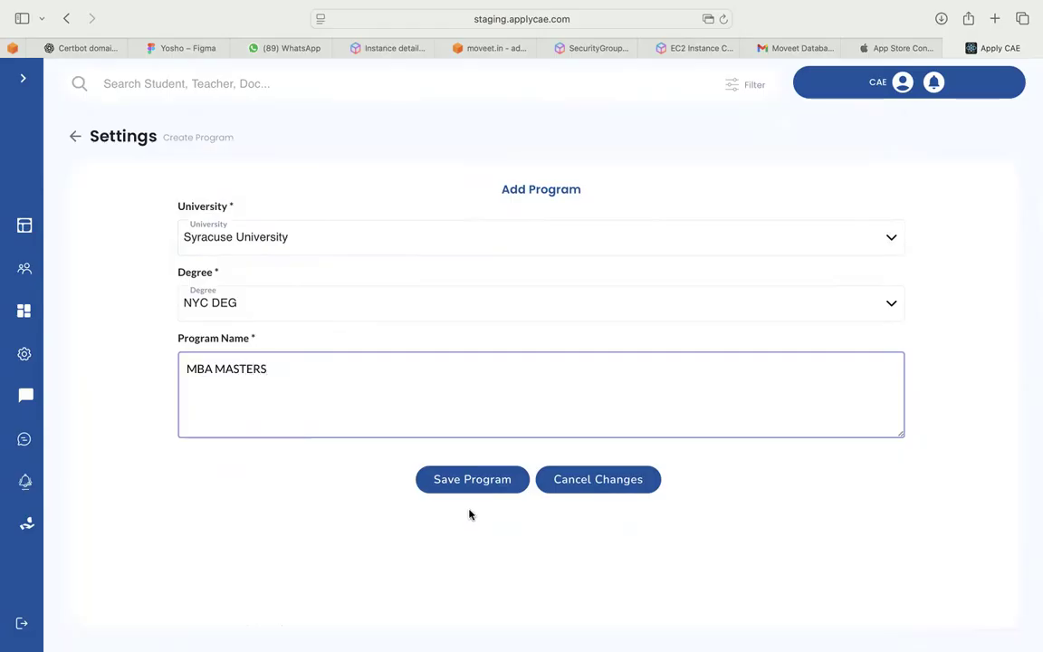
pyautogui.click(506, 488)
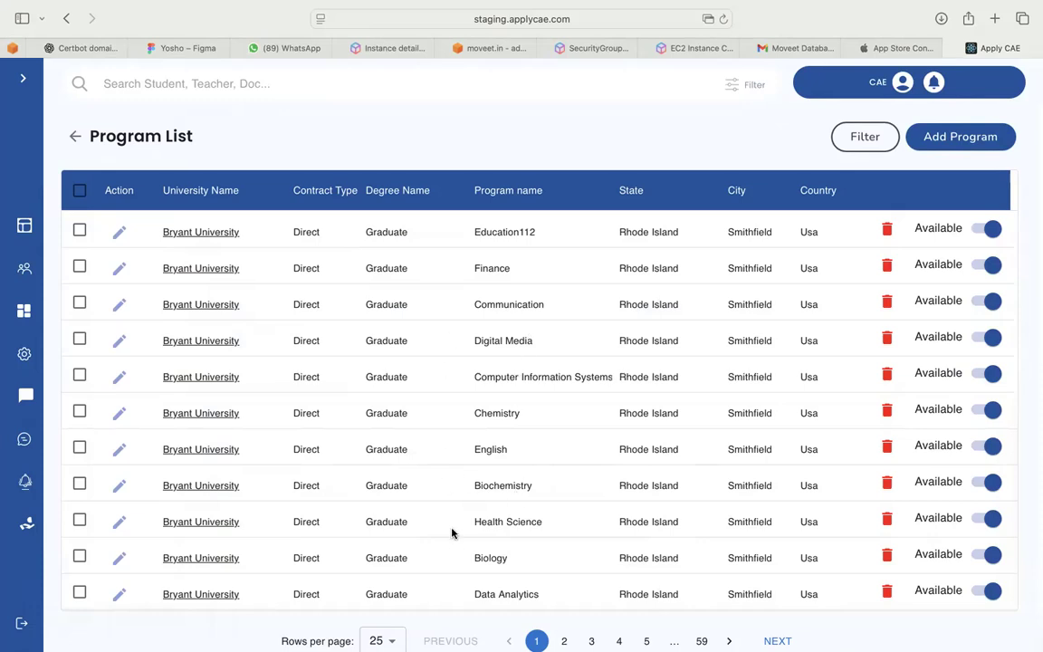
# Scroll through the updated Program List, return to the top, and open its filter panel
pyautogui.scroll(-1, 452, 533)
pyautogui.scroll(1, 451, 533)
pyautogui.scroll(-5, 452, 533)
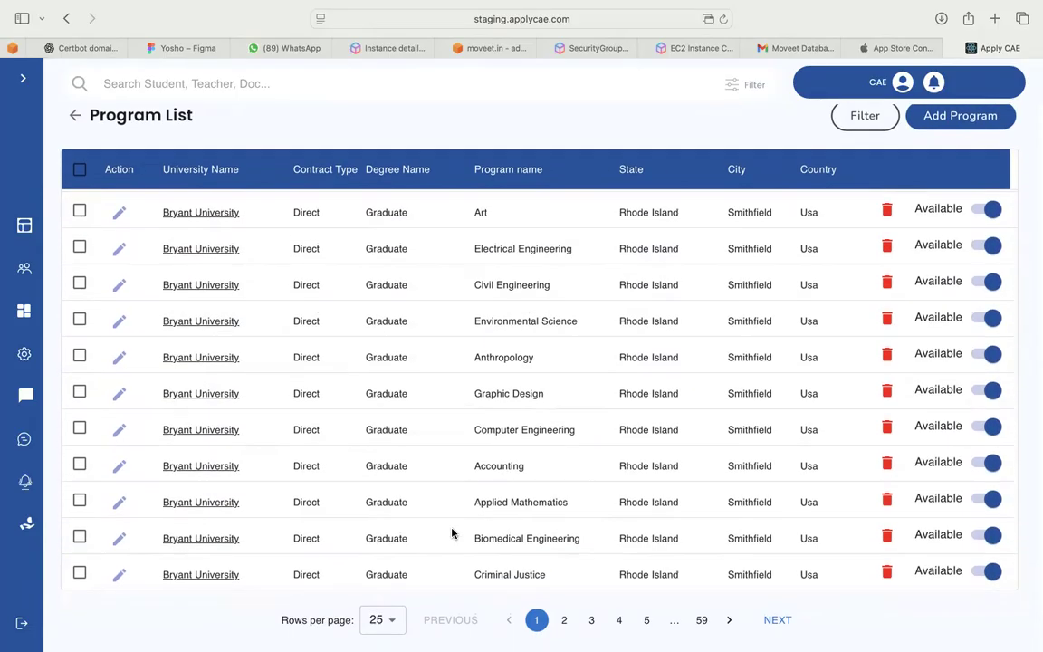
pyautogui.scroll(5, 415, 428)
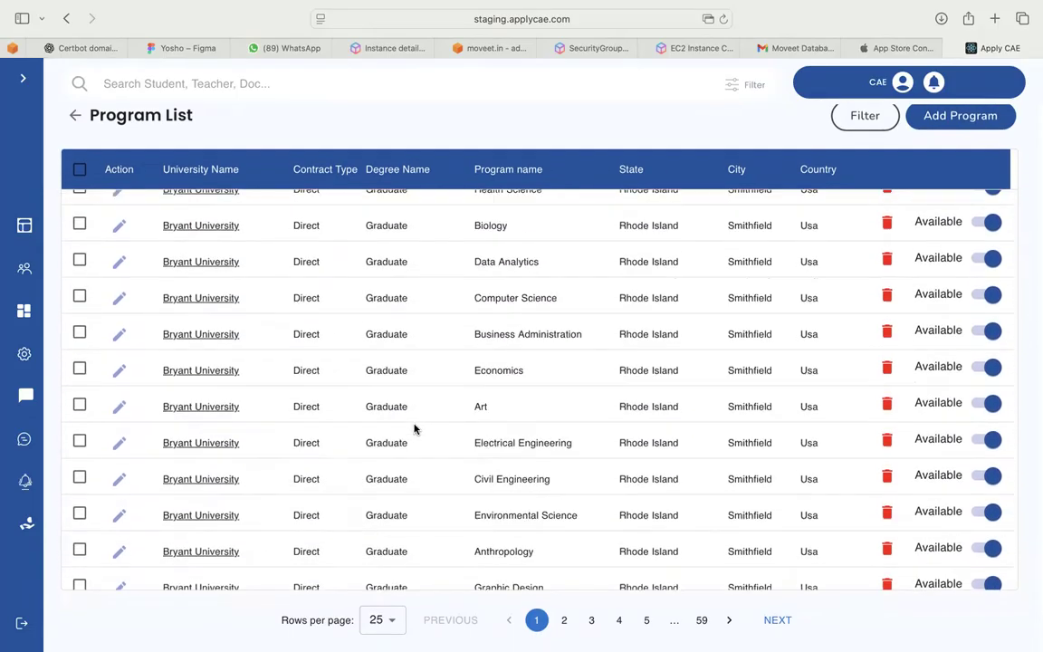
pyautogui.scroll(2, 414, 428)
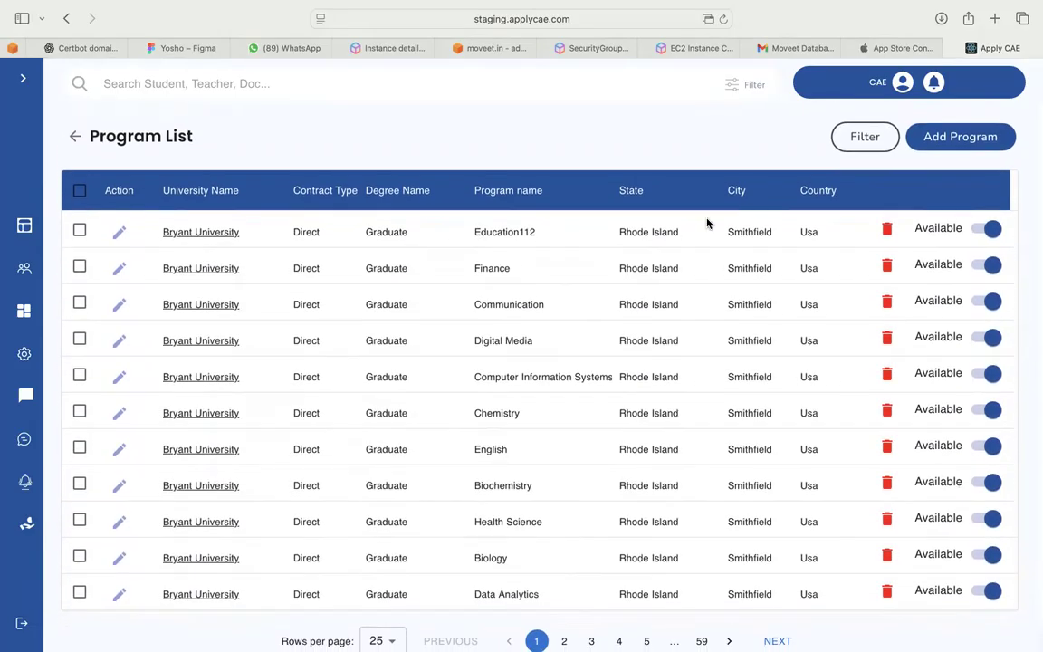
pyautogui.click(866, 137)
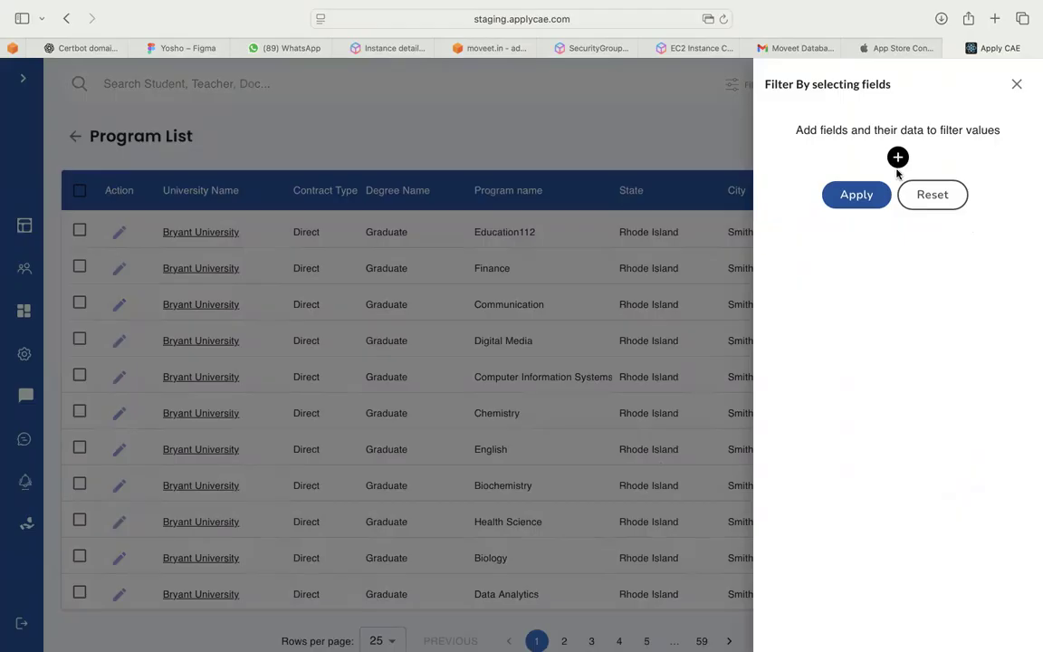
# Add a Degree = NYC DEG filter so only Syracuse University's Mba Masters remains
pyautogui.click(898, 159)
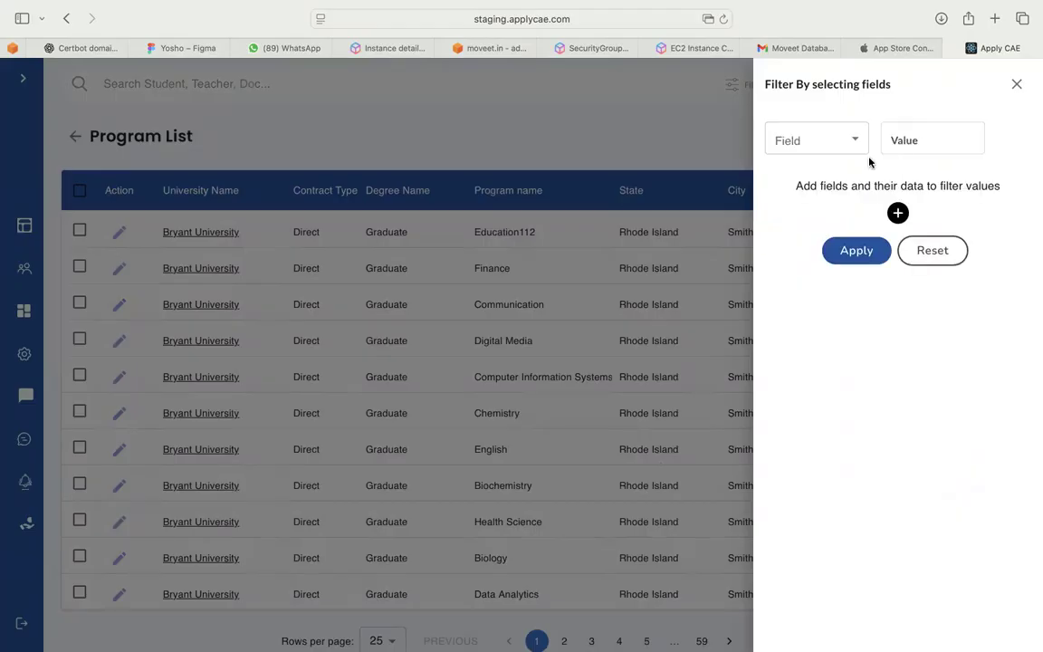
pyautogui.click(856, 147)
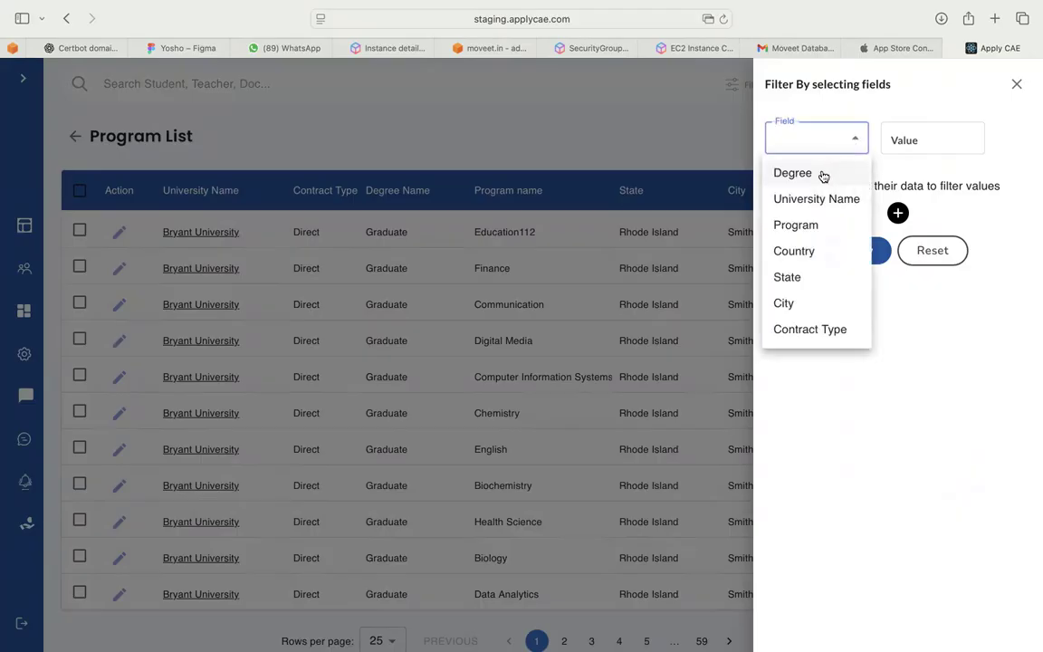
pyautogui.click(822, 175)
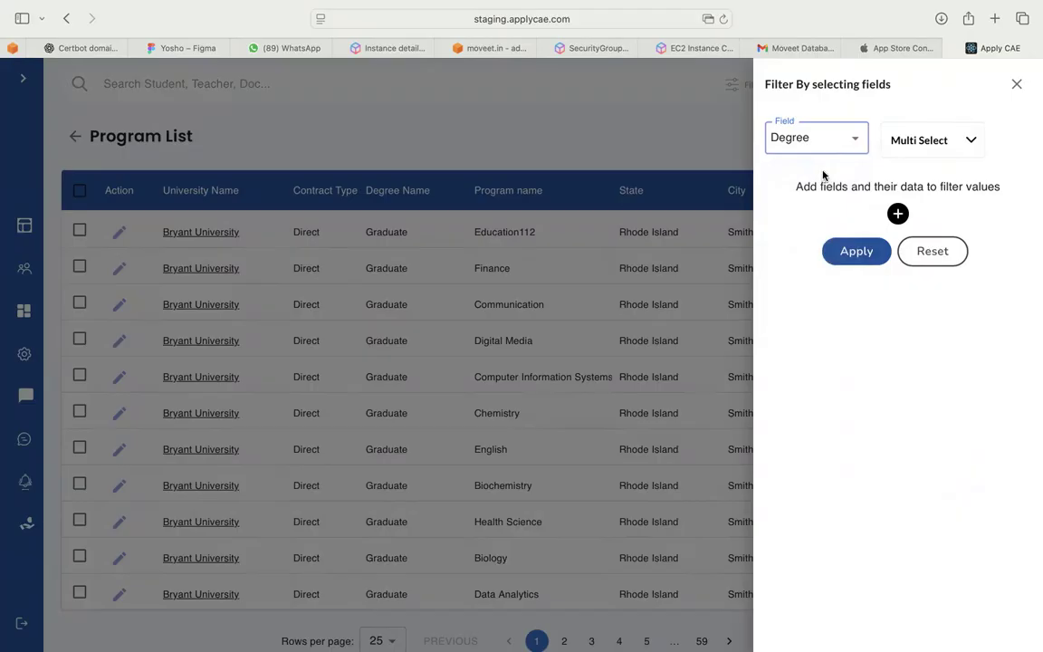
pyautogui.click(911, 145)
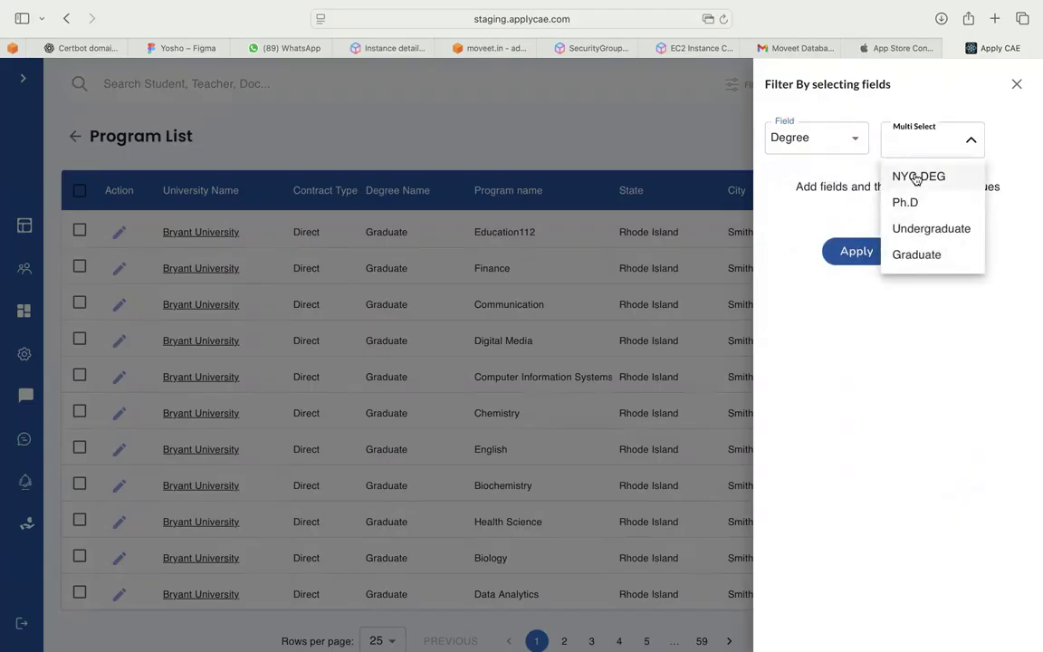
pyautogui.click(917, 178)
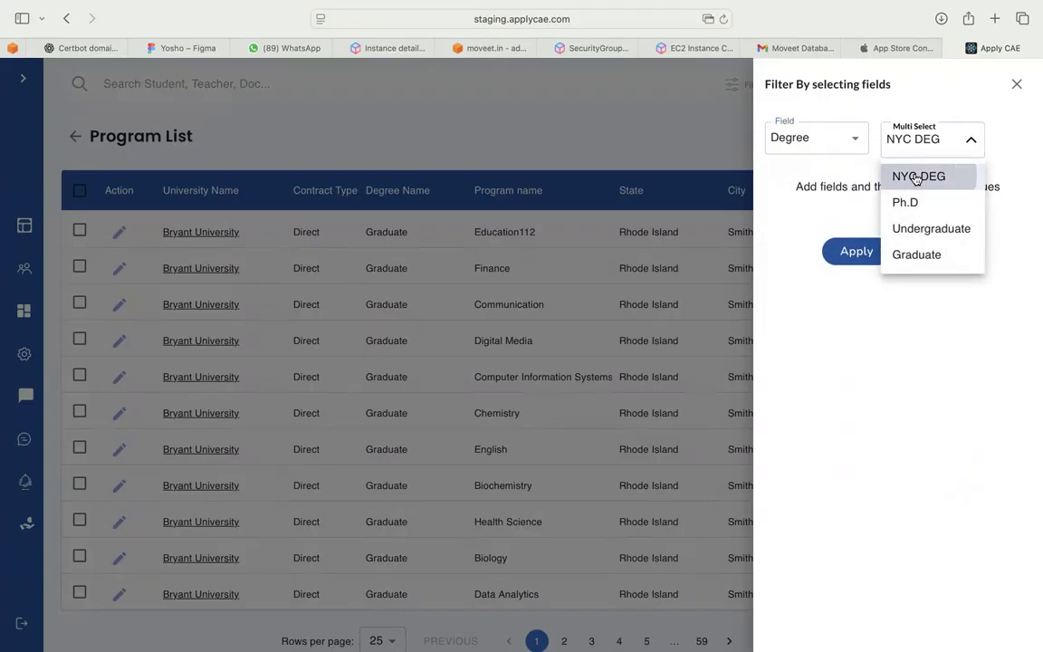
pyautogui.click(831, 222)
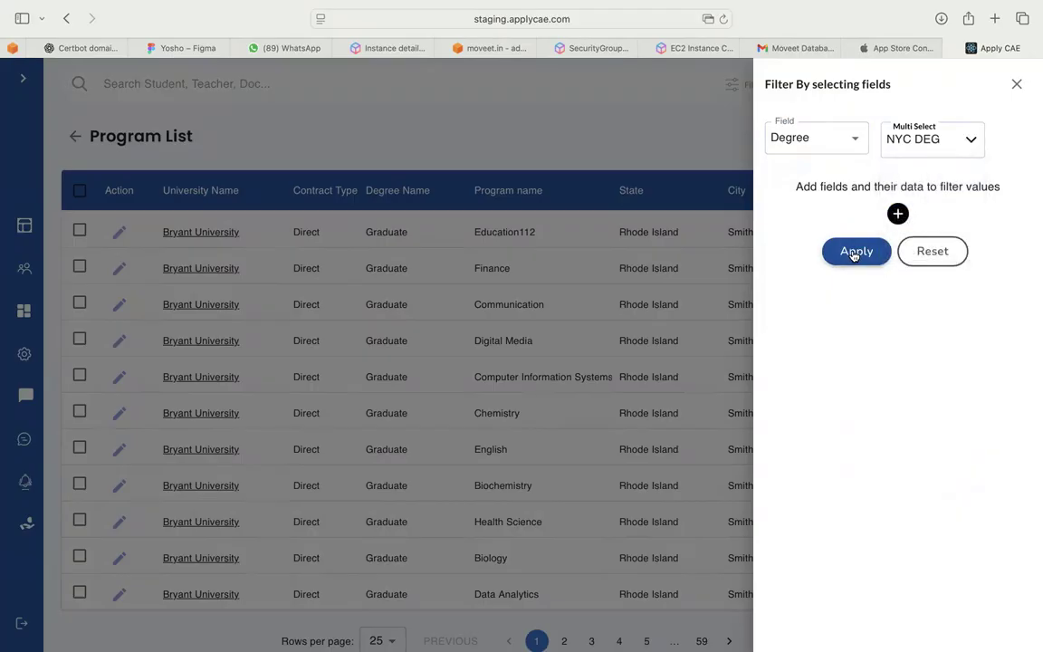
pyautogui.click(856, 251)
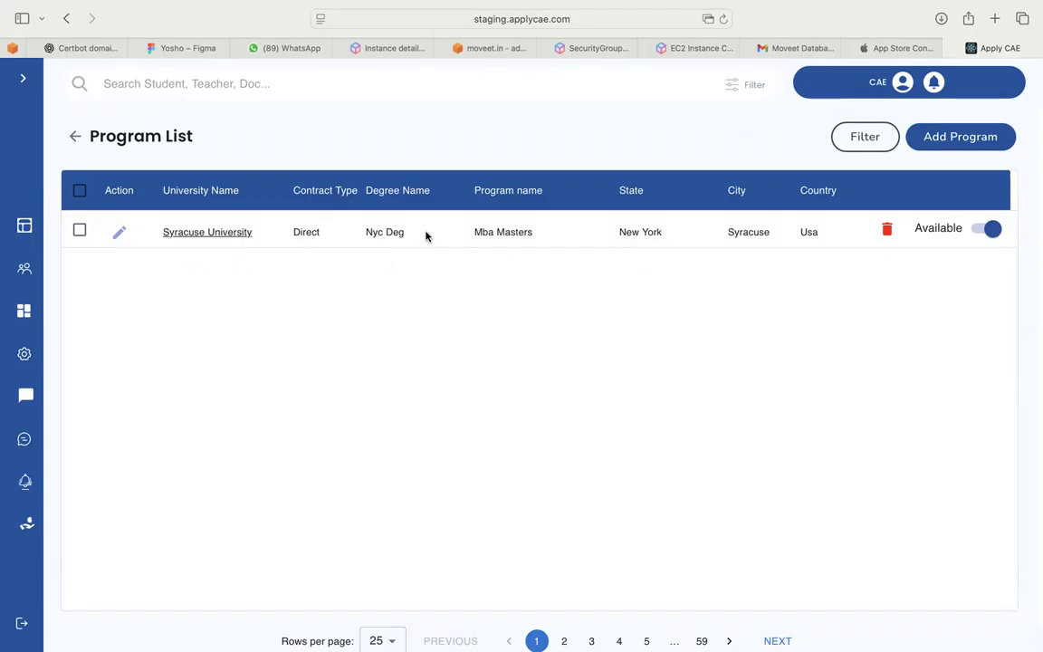
pyautogui.doubleClick(477, 233)
pyautogui.moveTo(481, 233); pyautogui.dragTo(534, 233)
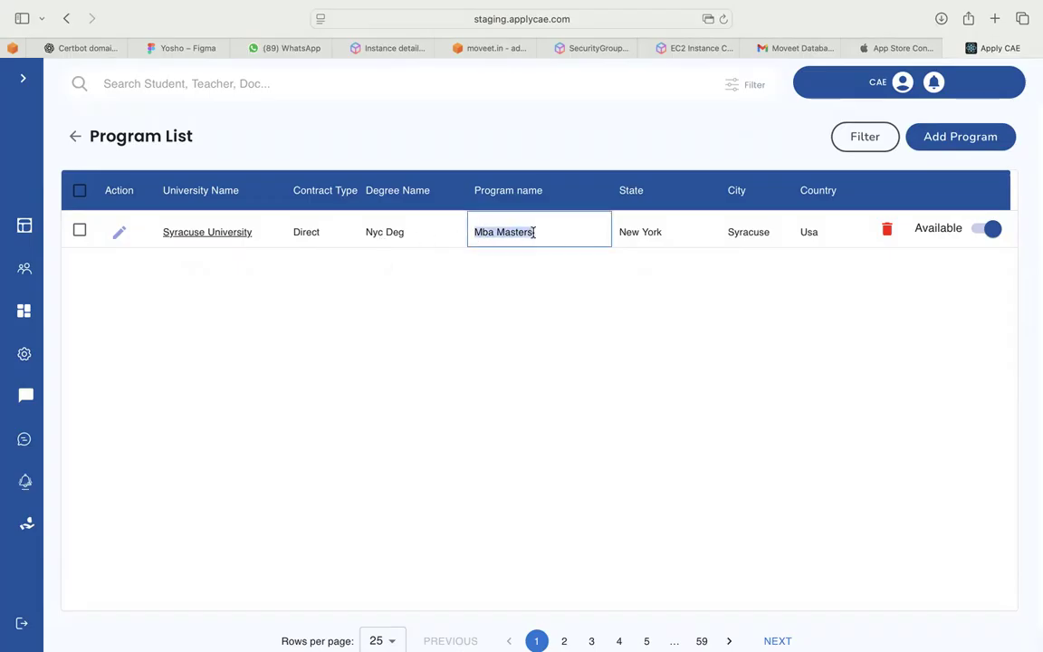
pyautogui.click(550, 296)
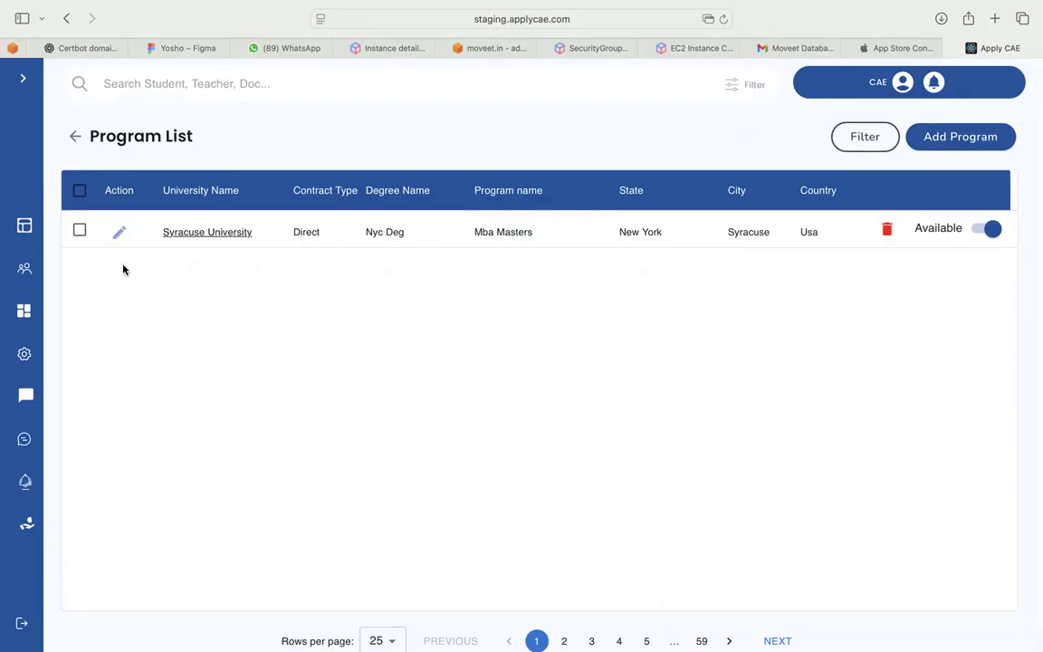
# Go back to Settings and start a new university from the Universities card's Add New
pyautogui.click(27, 359)
pyautogui.scroll(-1, 326, 355)
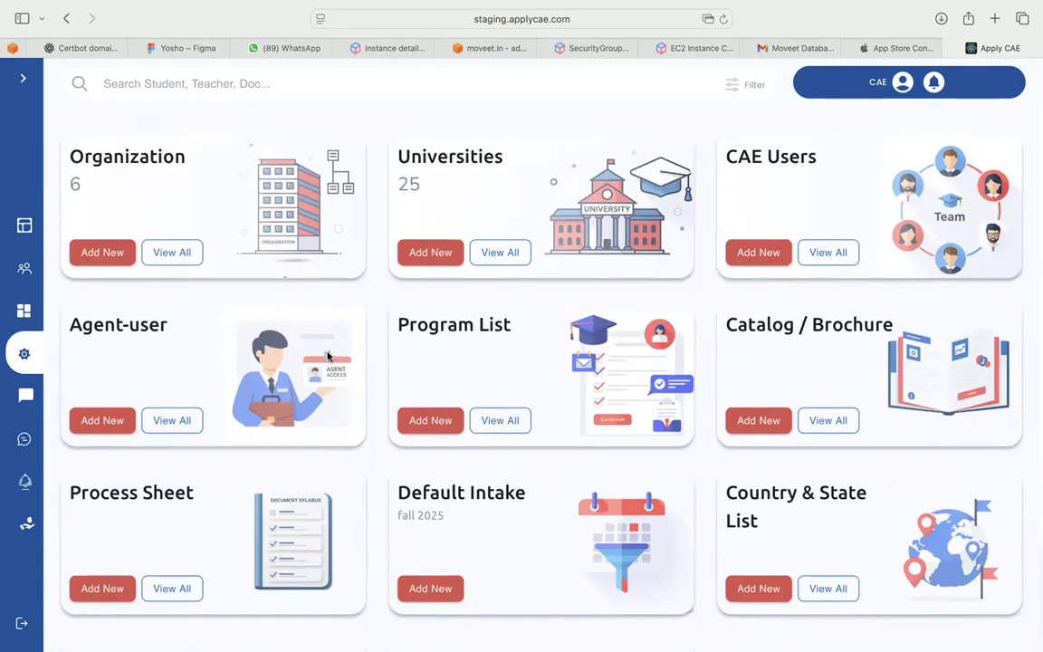
pyautogui.scroll(1, 328, 356)
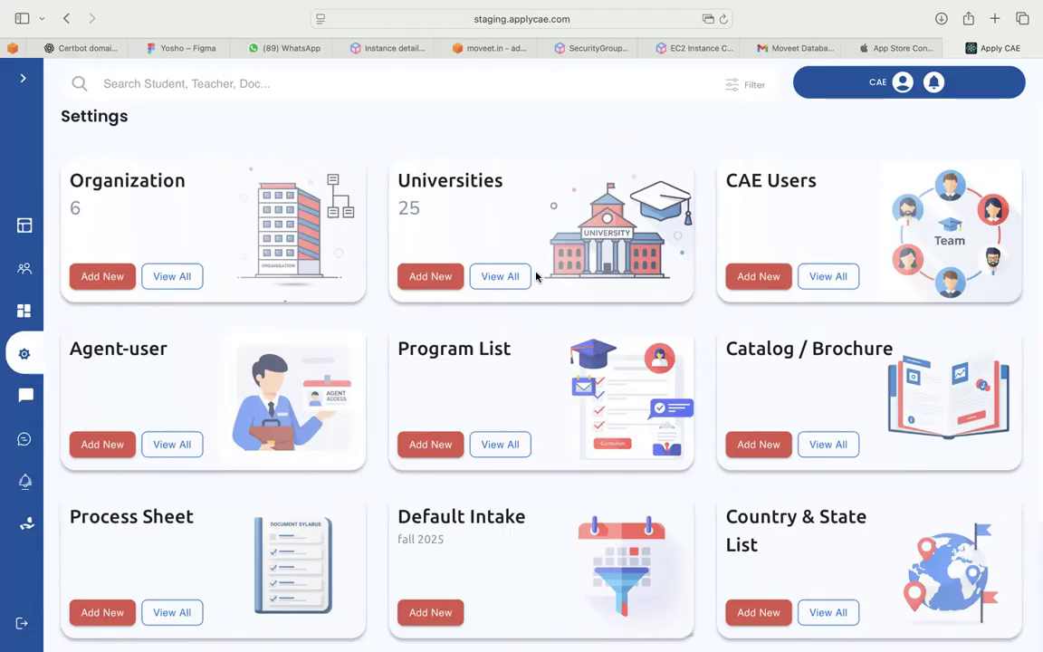
pyautogui.click(430, 276)
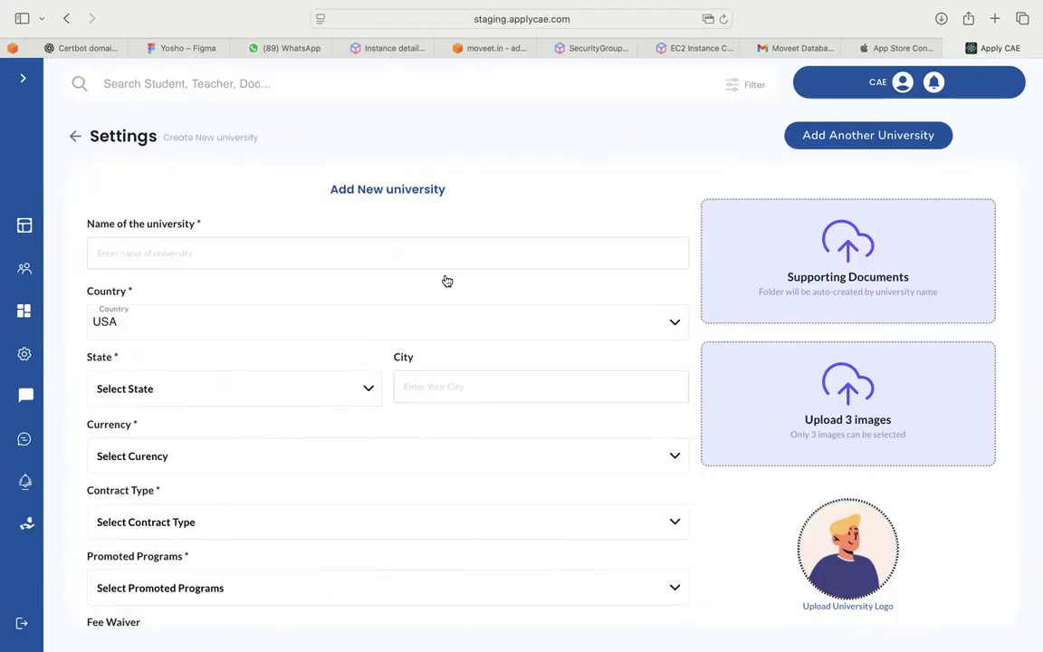
# Enter 'Kapa university' as the university name, correcting a typo, then open the Country list
pyautogui.scroll(-6, 436, 426)
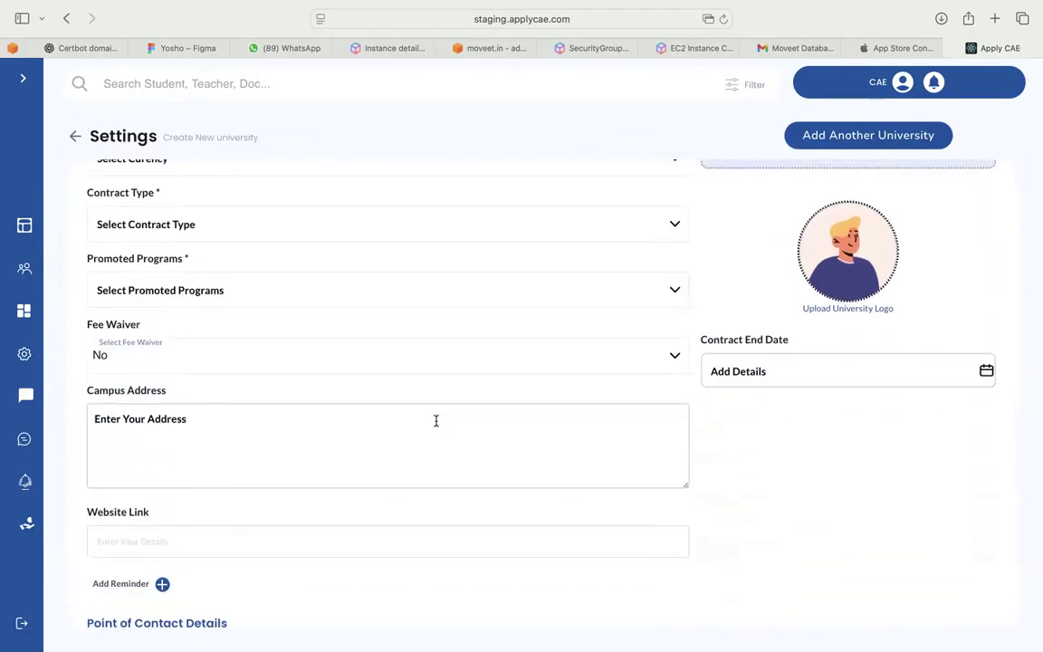
pyautogui.scroll(5, 435, 420)
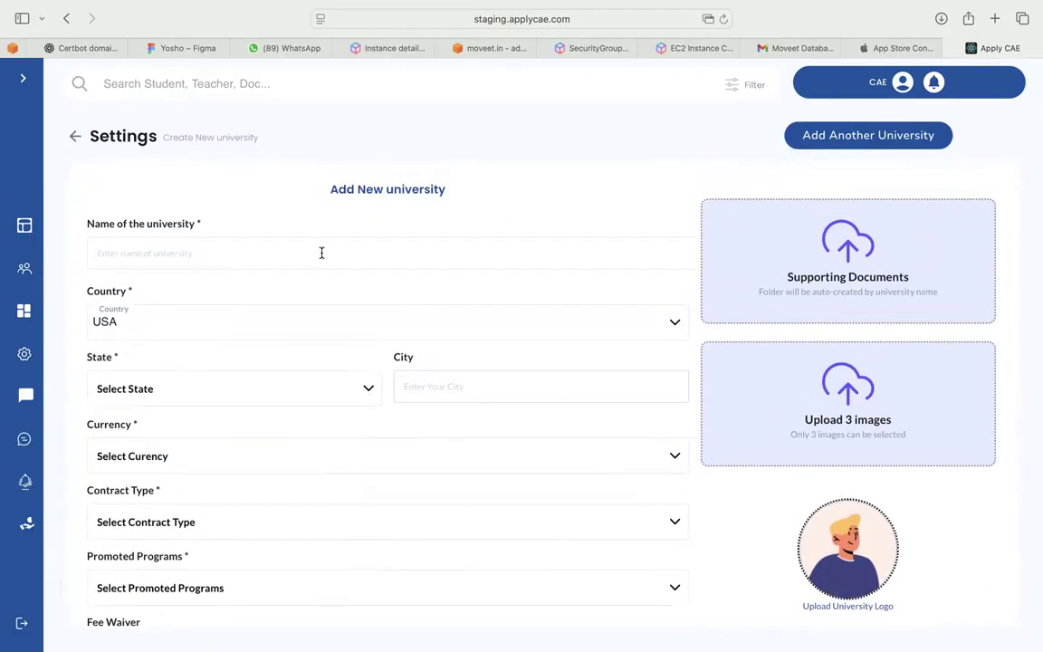
pyautogui.click(321, 253)
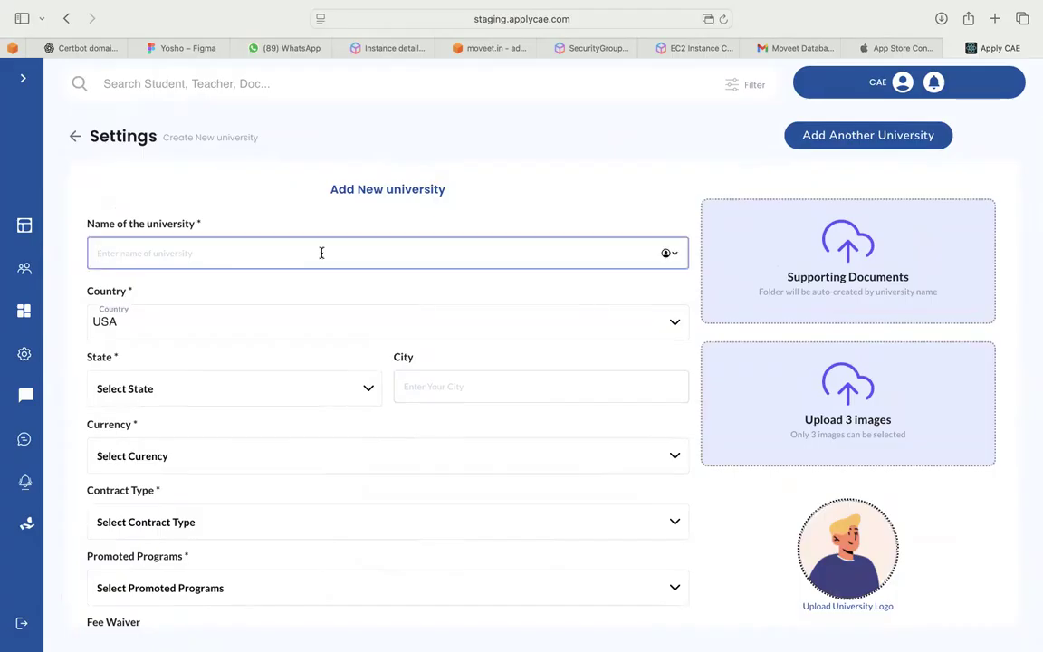
pyautogui.write('Kaka')
pyautogui.press('BackSpace')
pyautogui.write('pa')
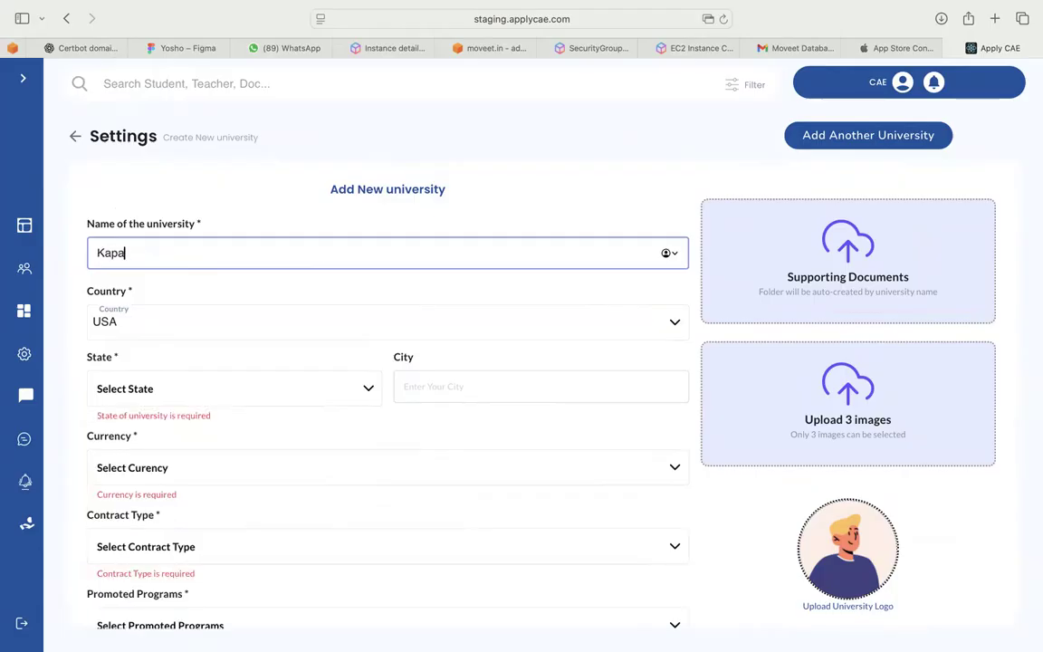
pyautogui.write(' university')
pyautogui.click(260, 387)
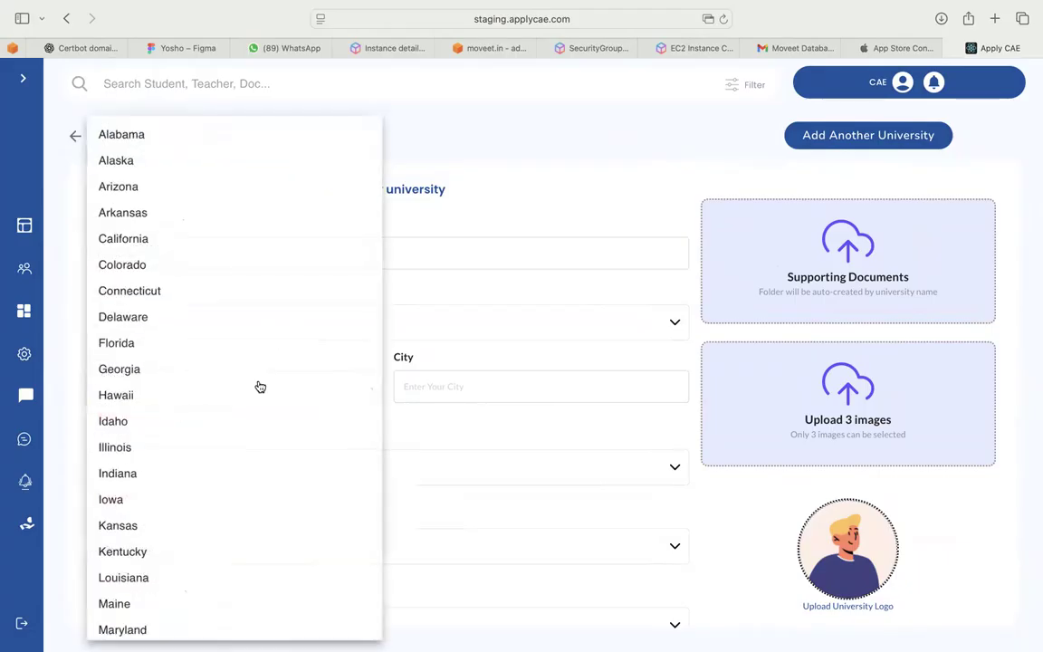
pyautogui.click(406, 325)
pyautogui.click(424, 337)
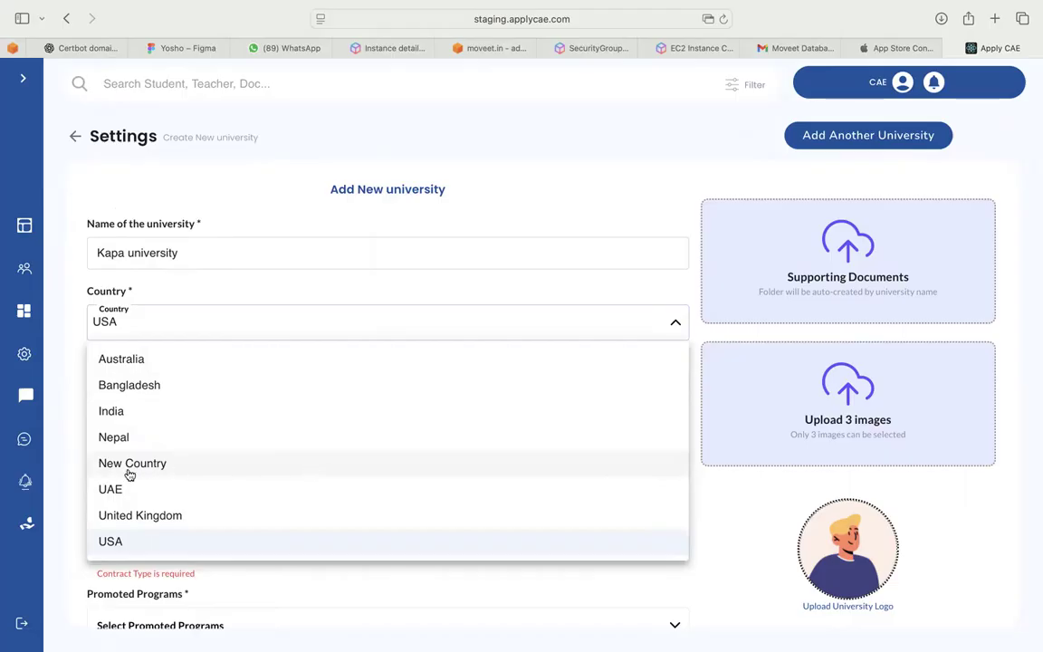
# Set the country to New Country and the state to BG
pyautogui.click(157, 464)
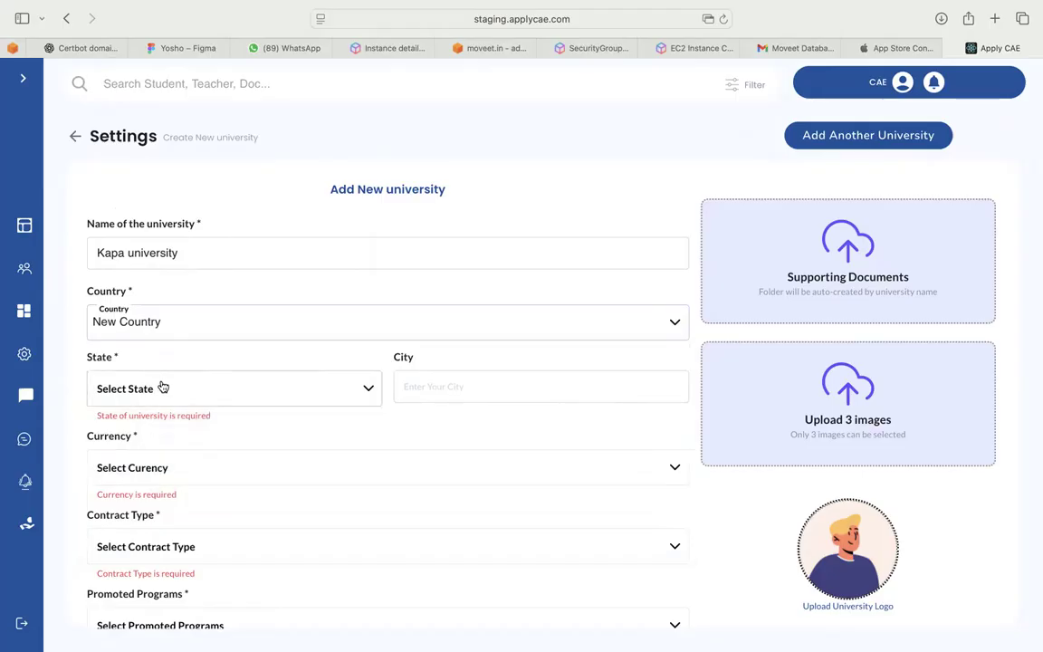
pyautogui.click(162, 387)
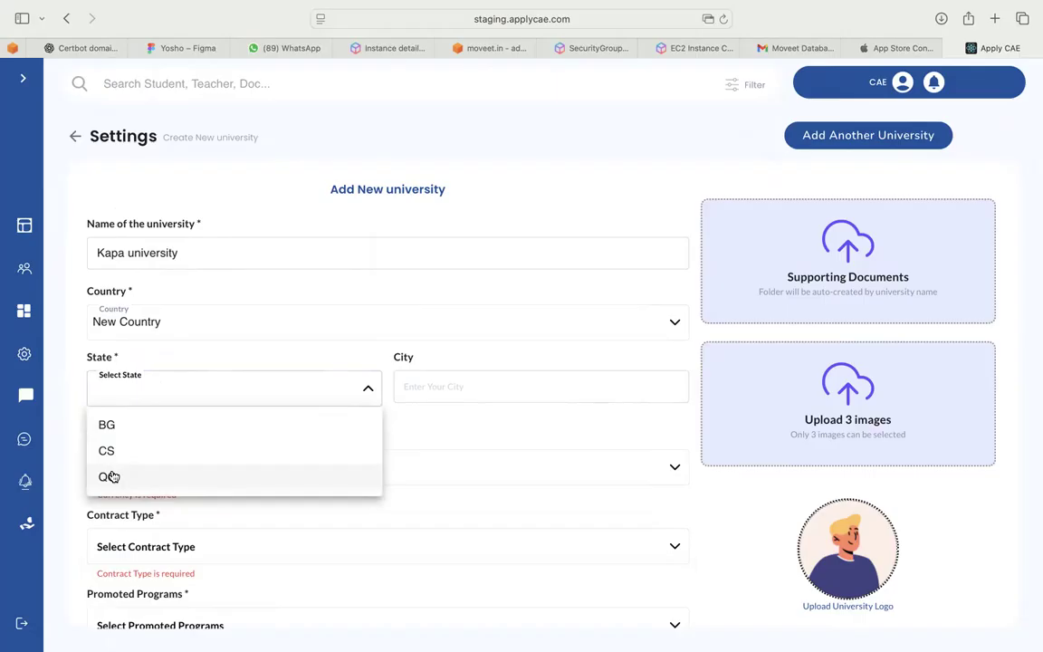
pyautogui.click(125, 427)
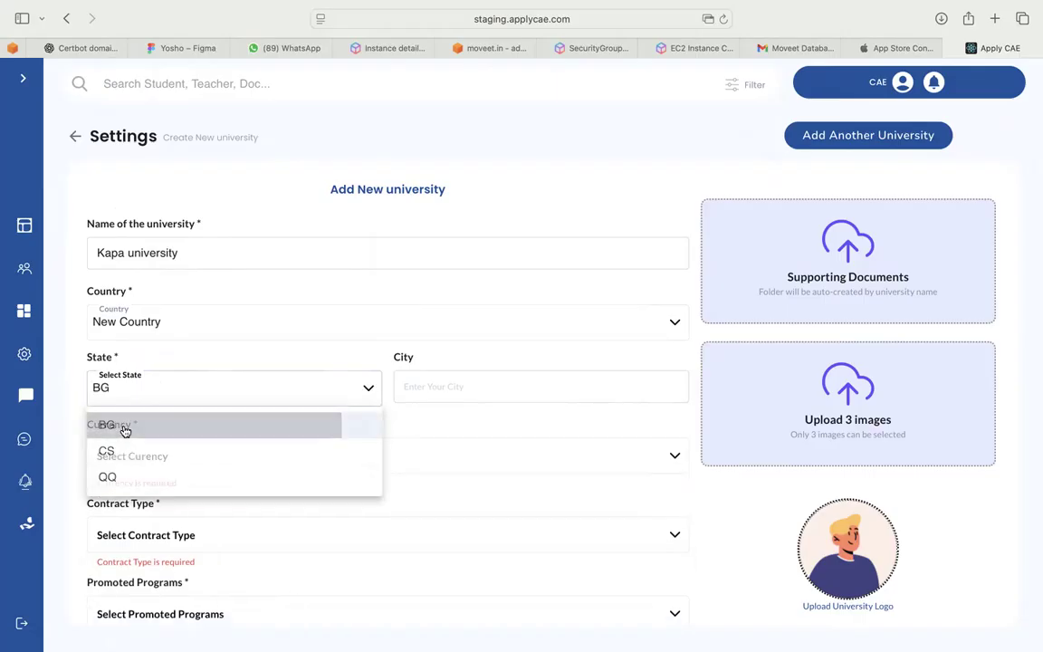
# Enter Delhi as the city and choose Japanese Yen(¥) as the currency
pyautogui.click(421, 388)
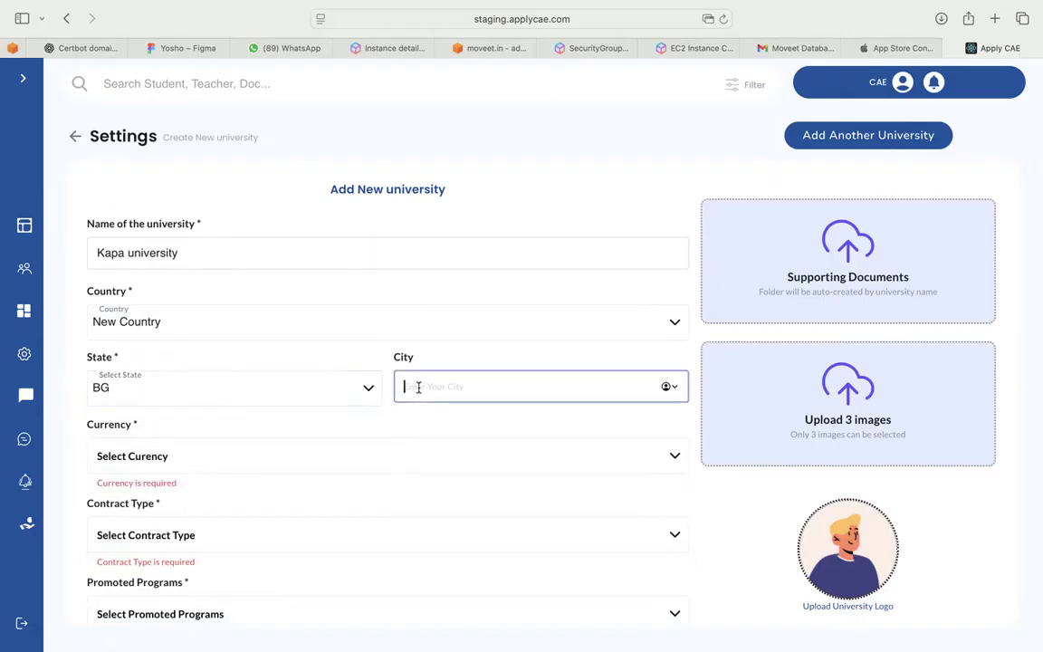
pyautogui.write('Delhi')
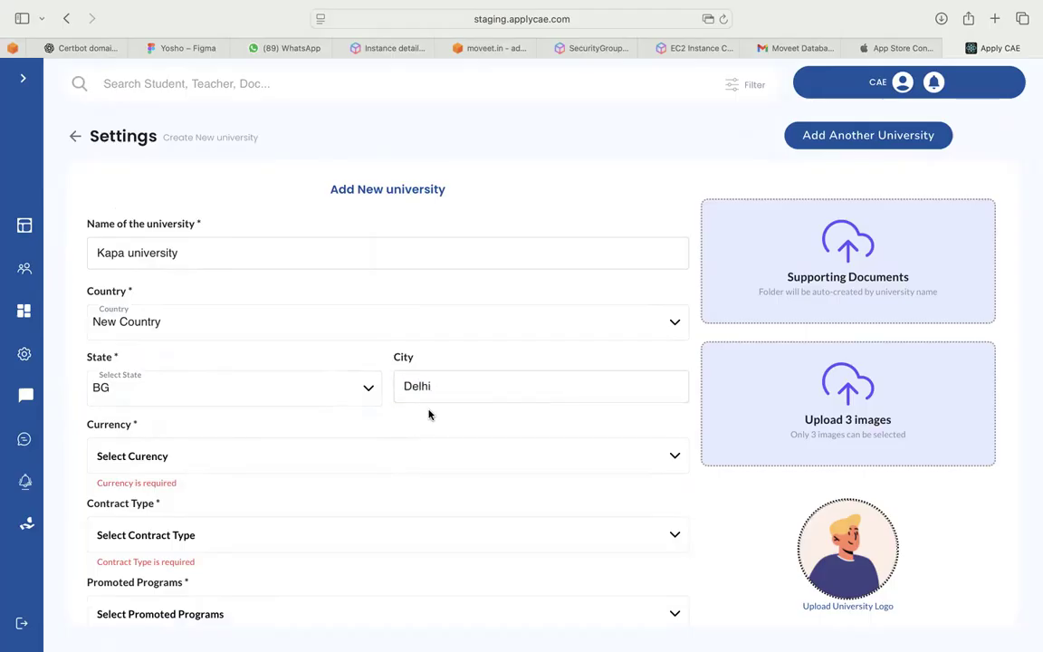
pyautogui.scroll(-1, 390, 418)
pyautogui.click(210, 399)
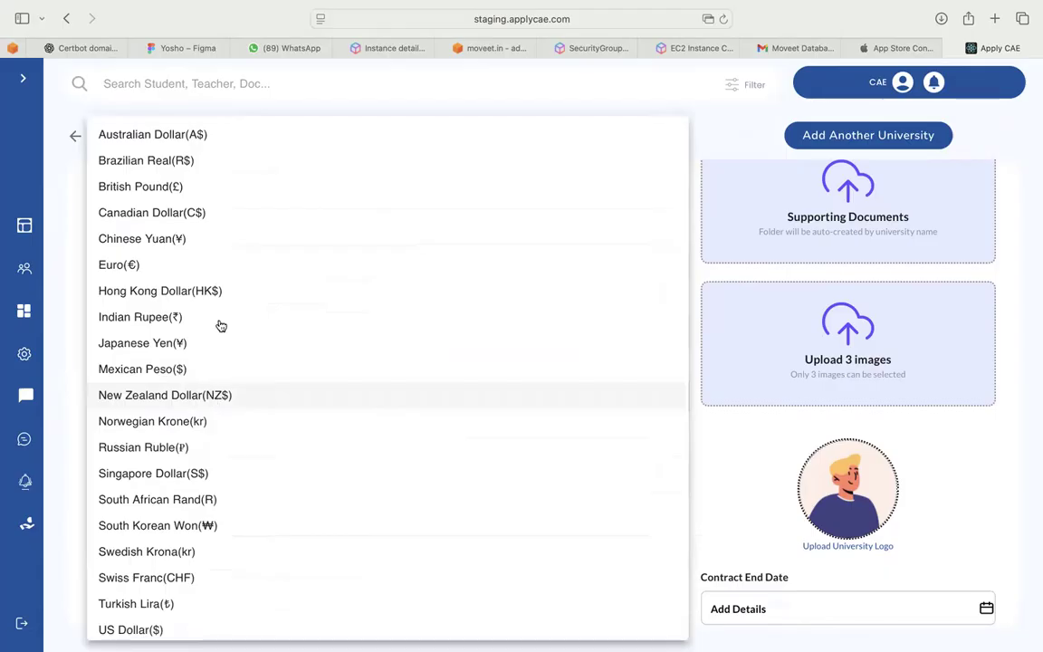
pyautogui.scroll(-1, 221, 517)
pyautogui.scroll(1, 231, 425)
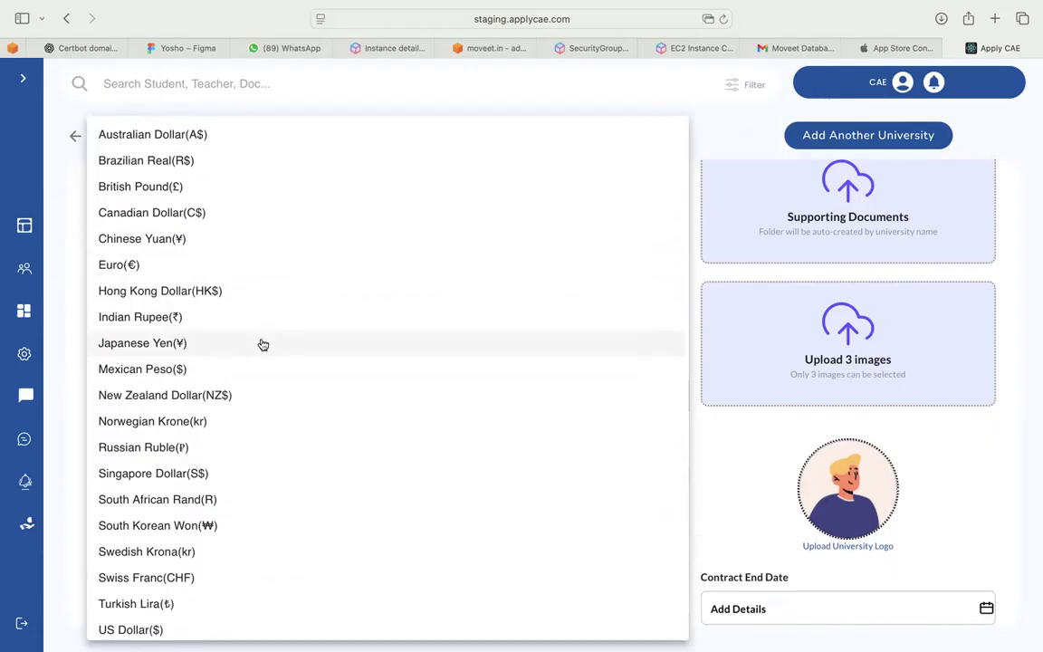
pyautogui.click(263, 344)
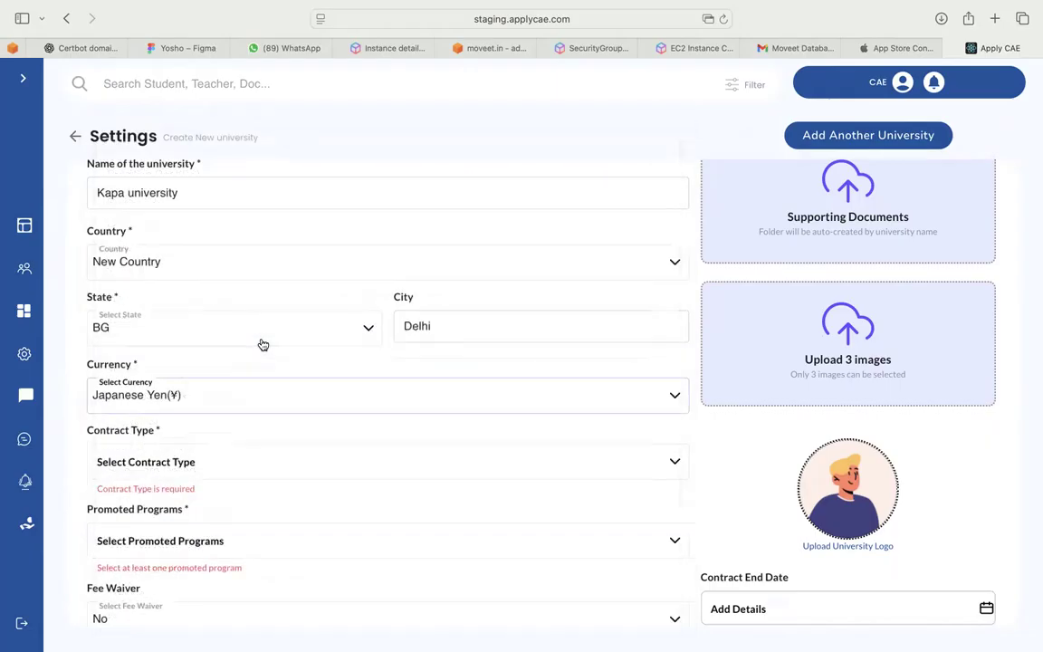
pyautogui.scroll(-2, 208, 437)
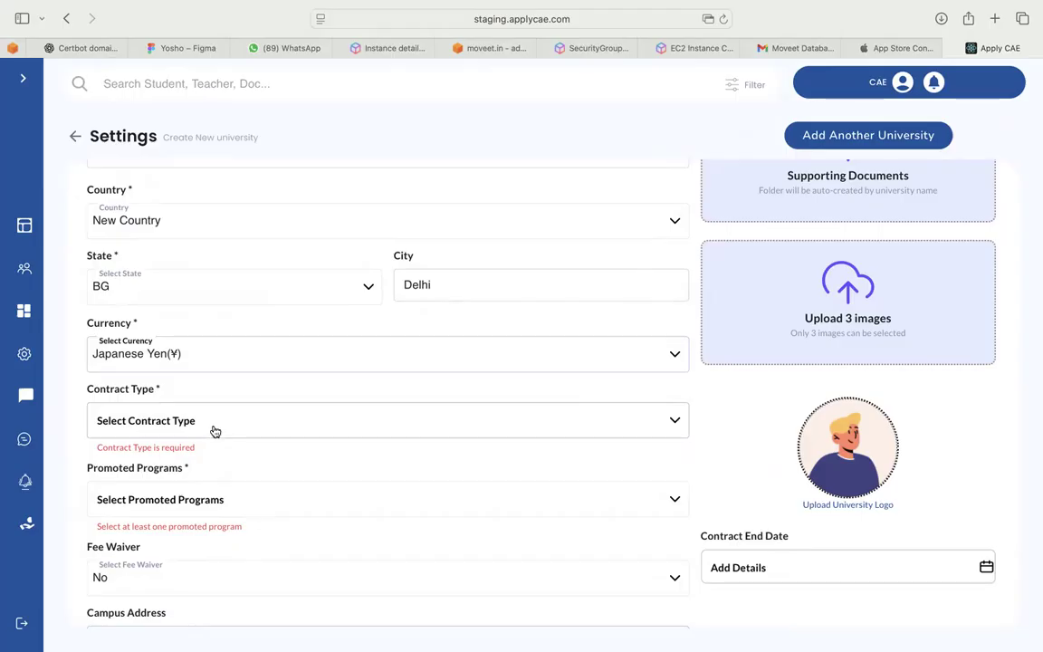
# Set Contract Type to 'a new name' and Promoted Programs to NYC DEG and Graduate
pyautogui.click(215, 431)
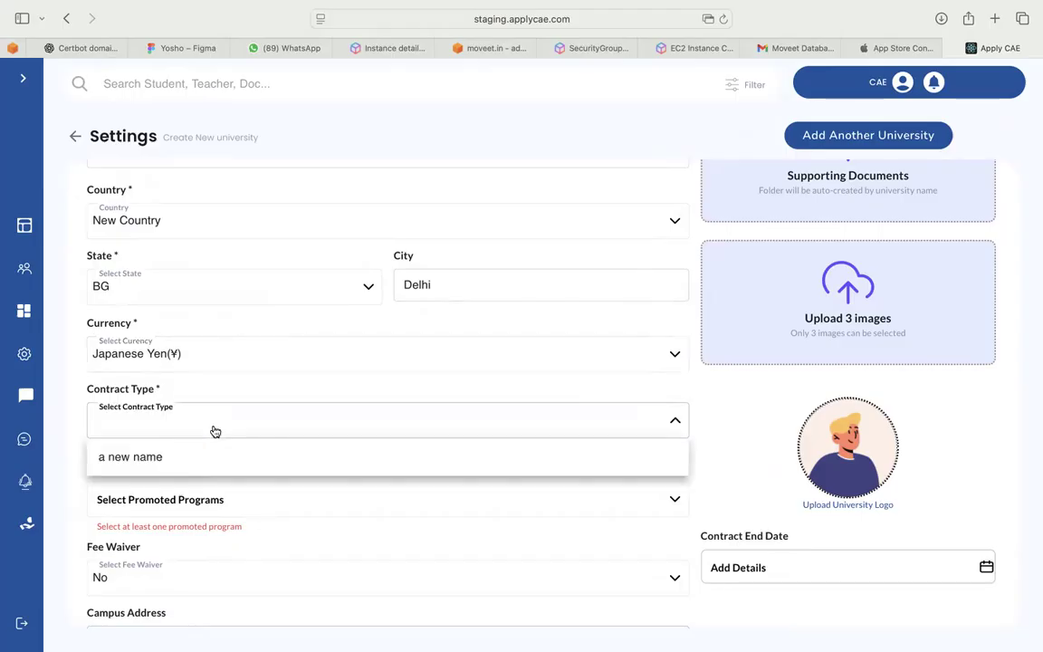
pyautogui.click(154, 459)
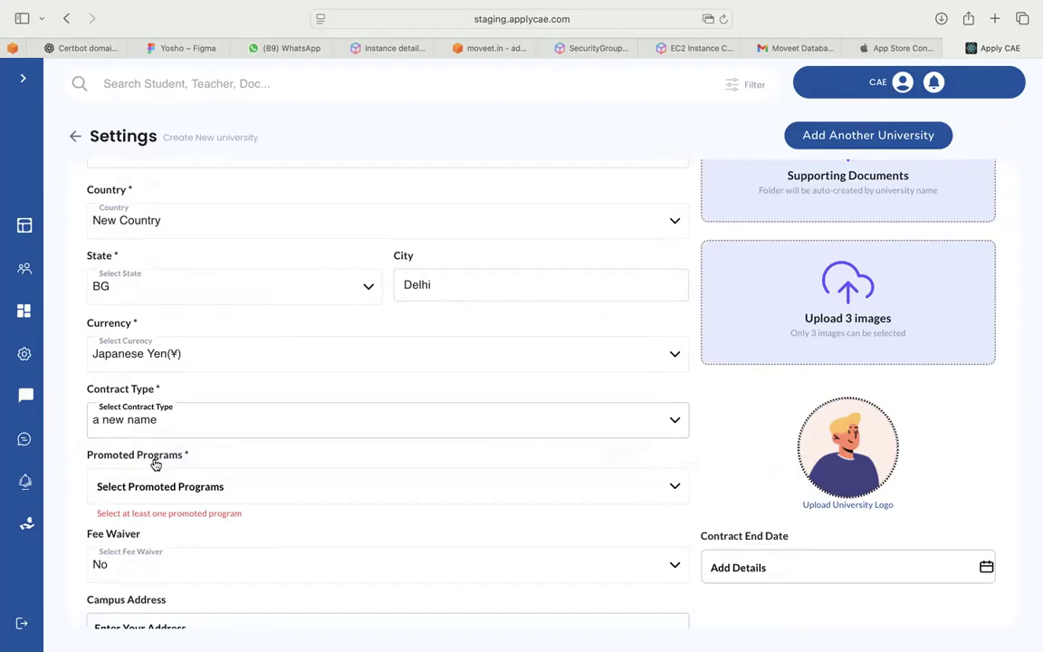
pyautogui.scroll(-2, 156, 464)
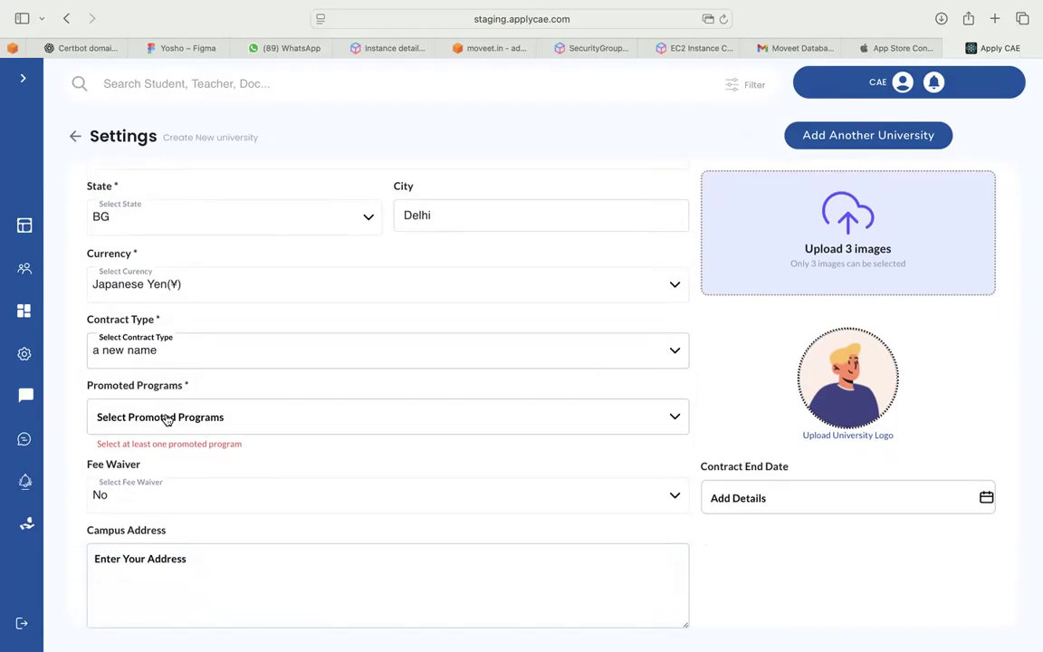
pyautogui.click(166, 418)
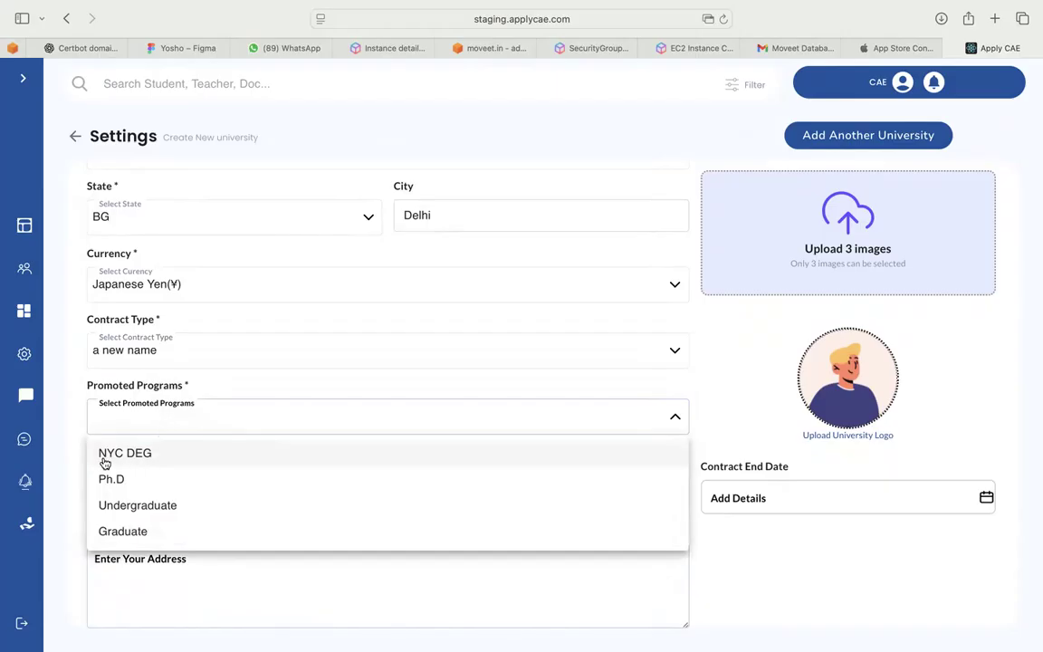
pyautogui.click(160, 459)
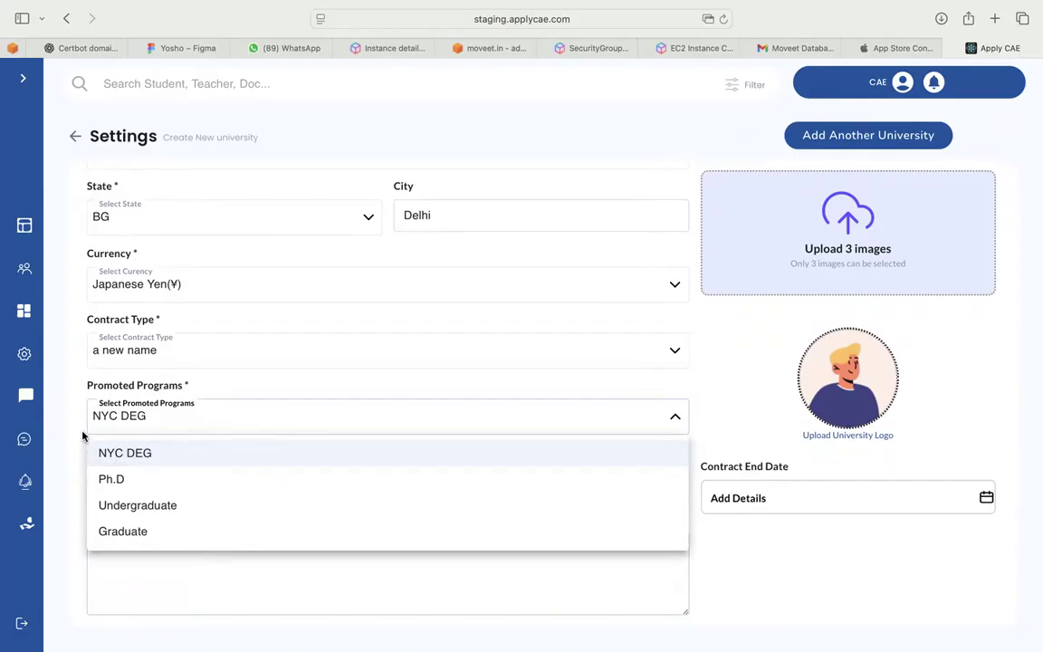
pyautogui.click(149, 529)
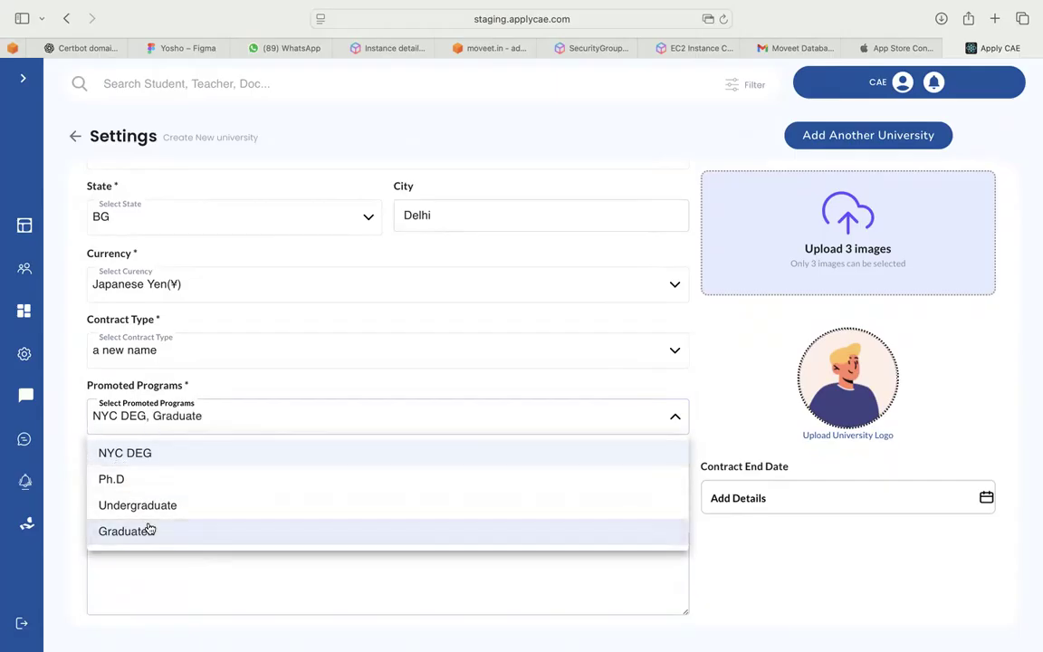
pyautogui.click(75, 469)
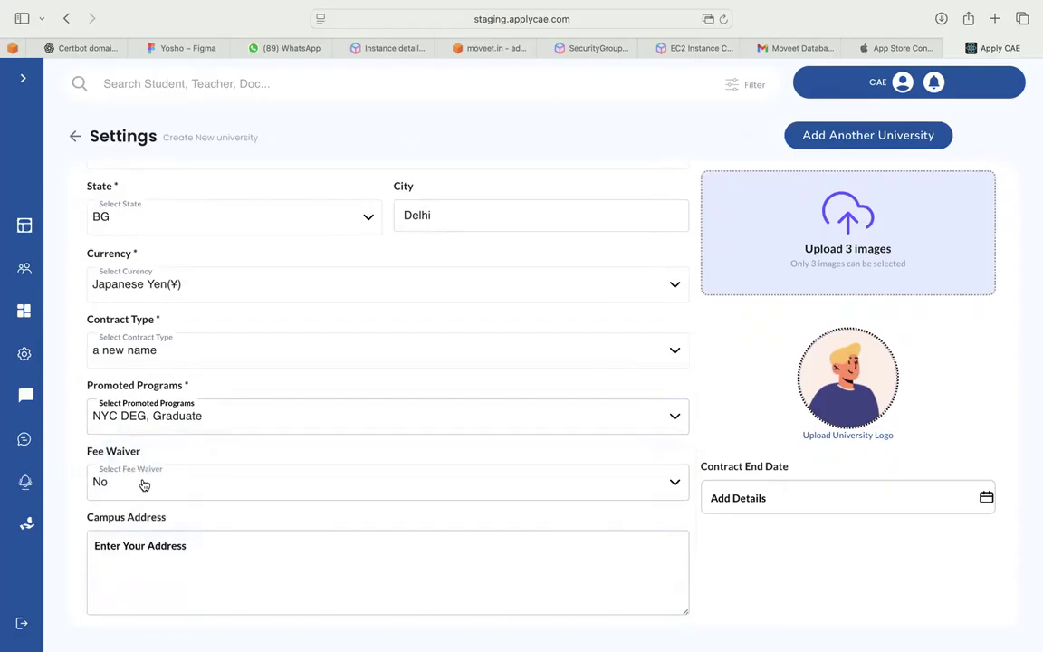
# Leave Fee Waiver at No and move to the Campus Address field
pyautogui.scroll(-2, 145, 481)
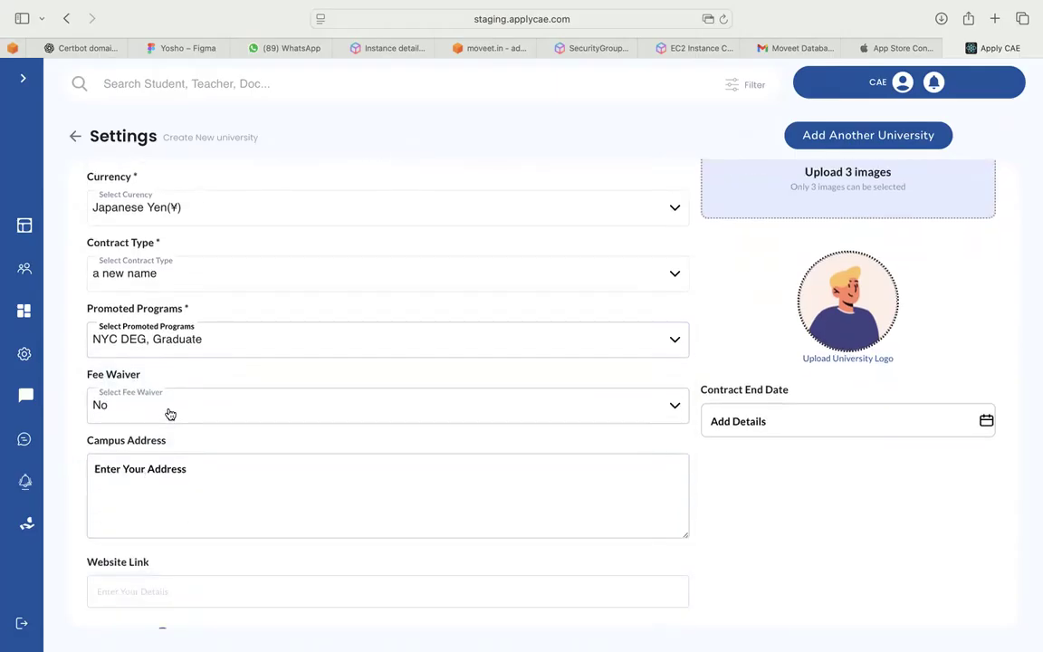
pyautogui.click(168, 412)
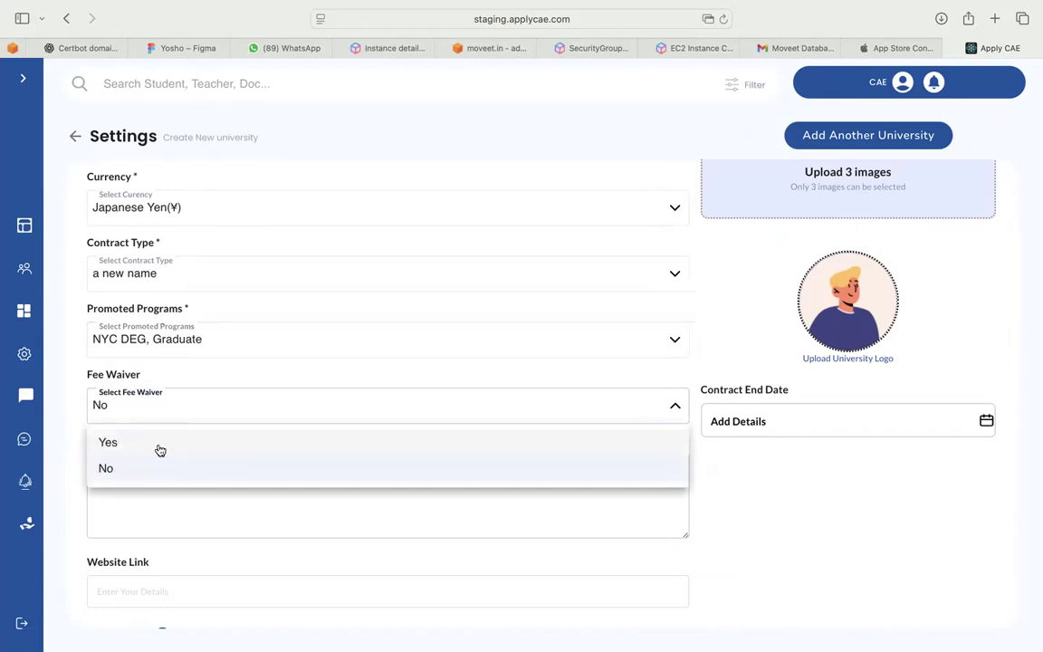
pyautogui.click(737, 486)
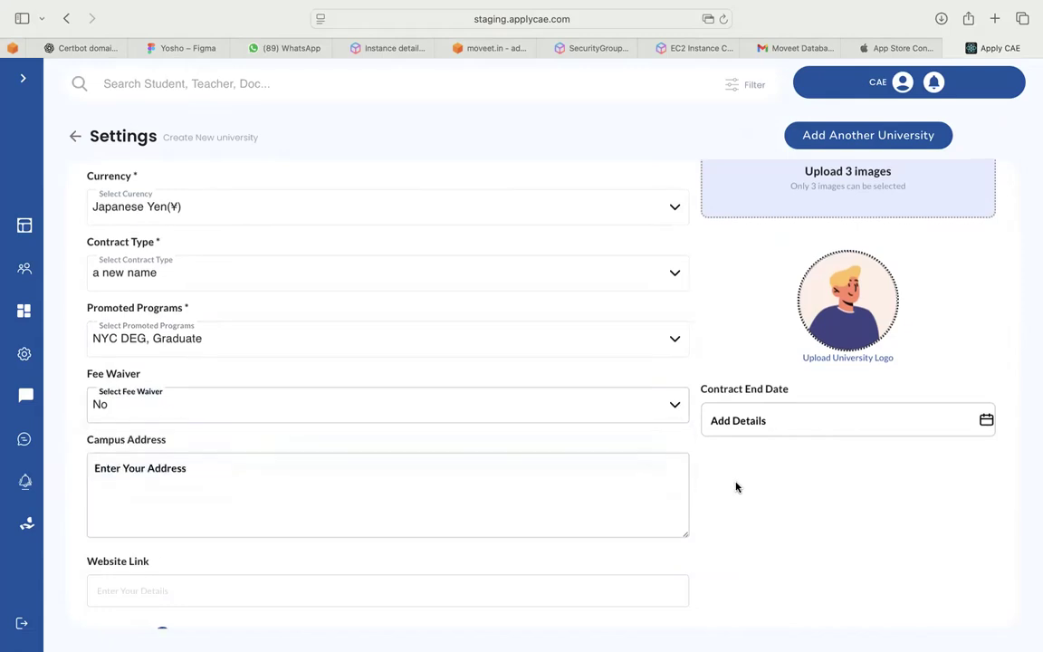
pyautogui.scroll(-1, 666, 439)
pyautogui.click(573, 462)
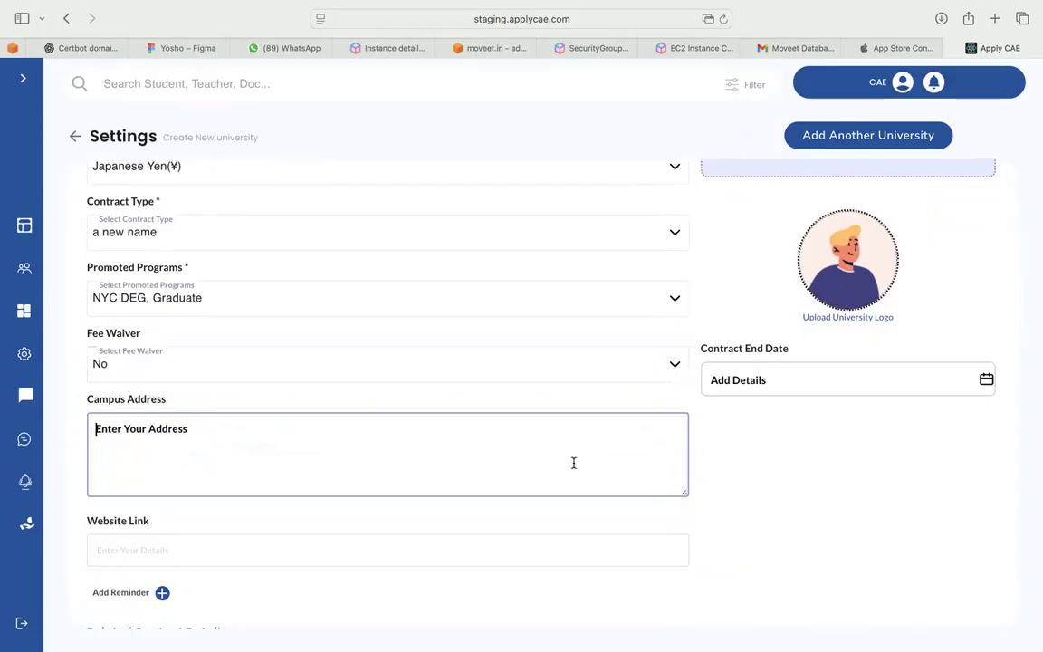
pyautogui.scroll(-1, 573, 463)
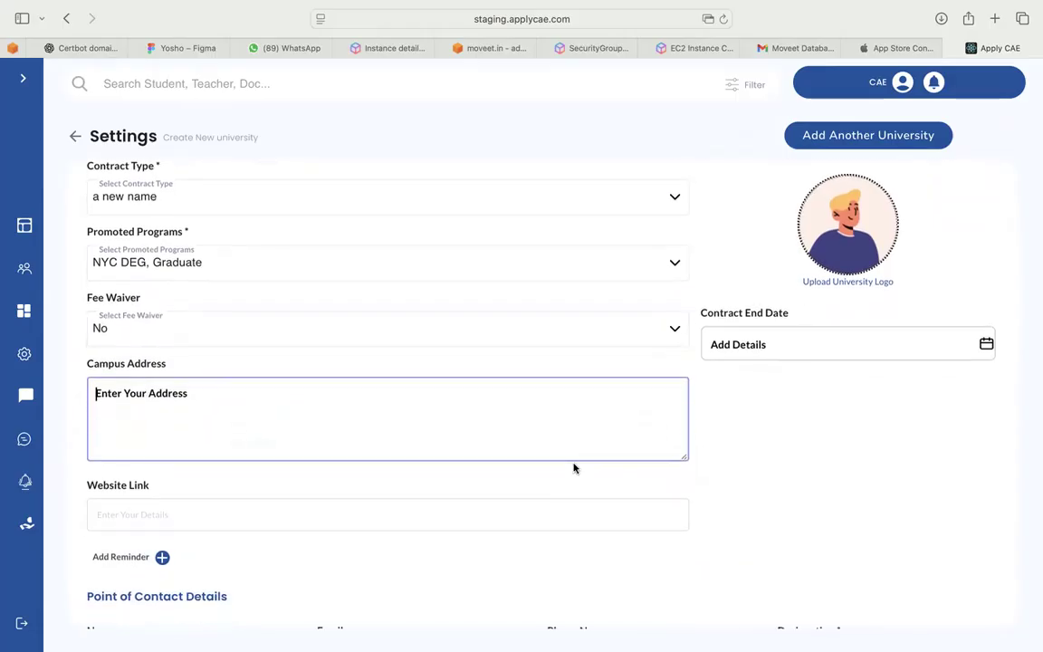
pyautogui.write('usa')
pyautogui.scroll(-1, 575, 468)
pyautogui.click(561, 479)
pyautogui.write('ww')
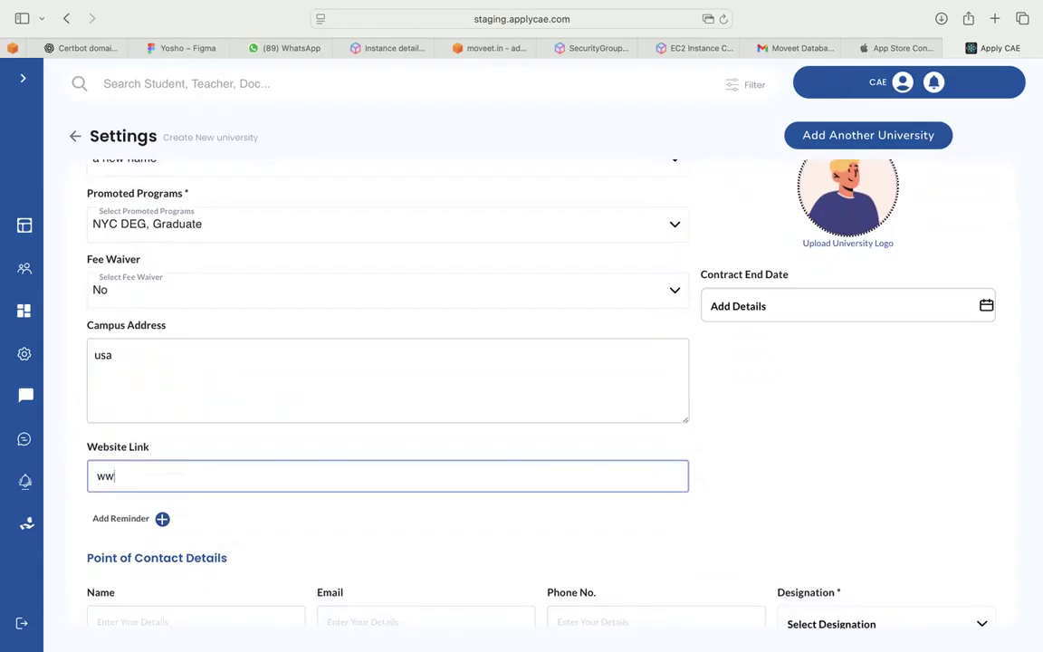
pyautogui.write('w.applecae.c')
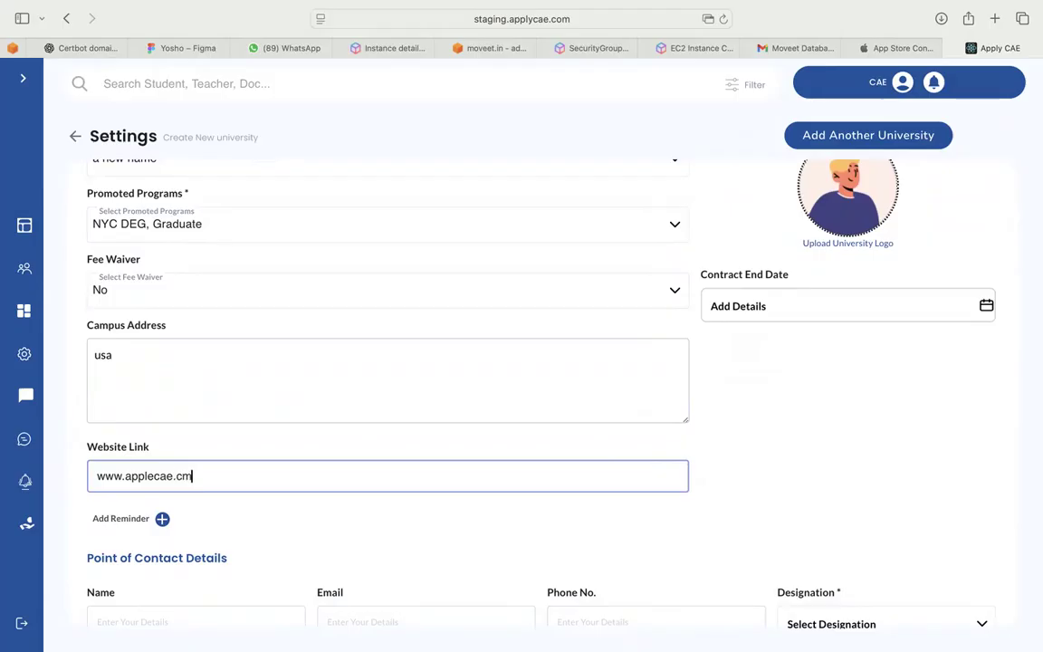
pyautogui.write('om')
pyautogui.click(773, 516)
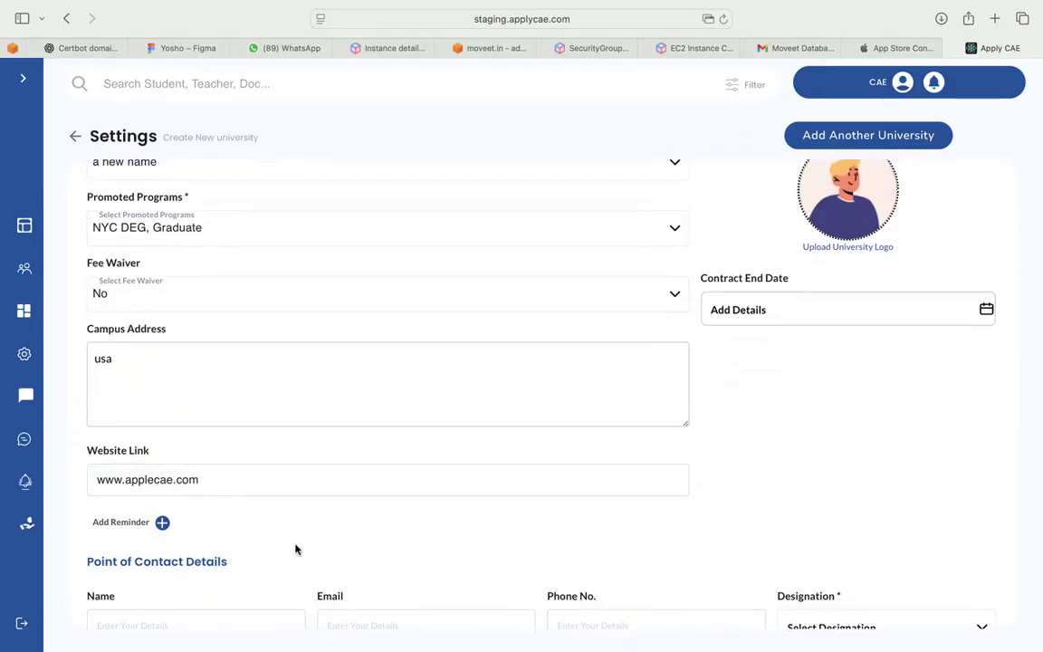
# Scroll down and add an empty reminder entry
pyautogui.scroll(-2, 237, 553)
pyautogui.scroll(-3, 236, 553)
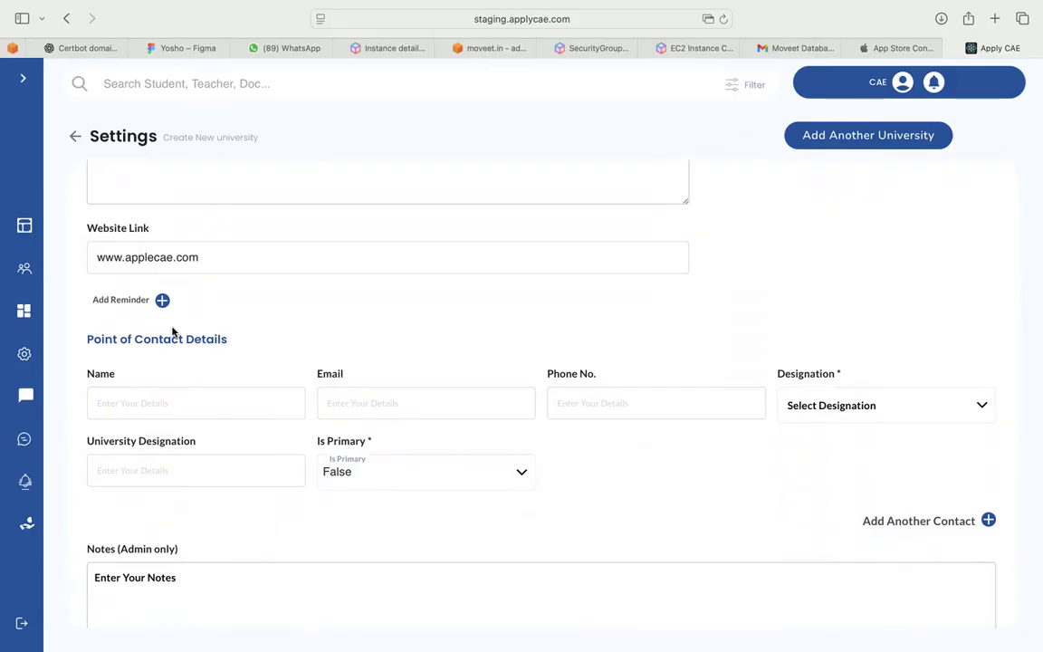
pyautogui.click(162, 300)
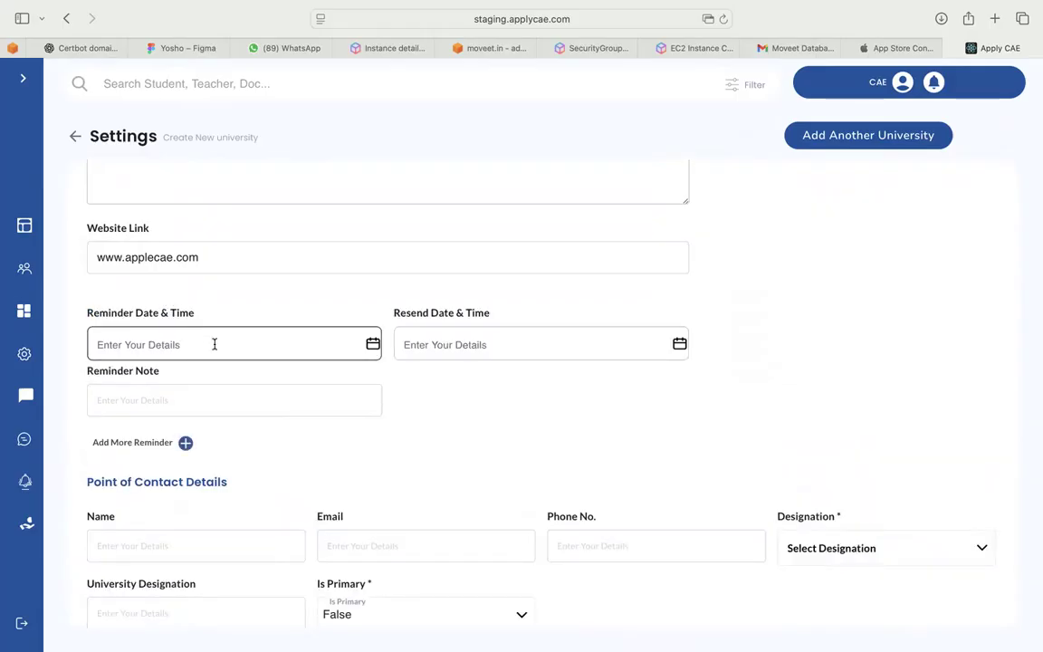
# Set the reminder date to 08/30/2025 11:08 AM using the date picker
pyautogui.click(195, 395)
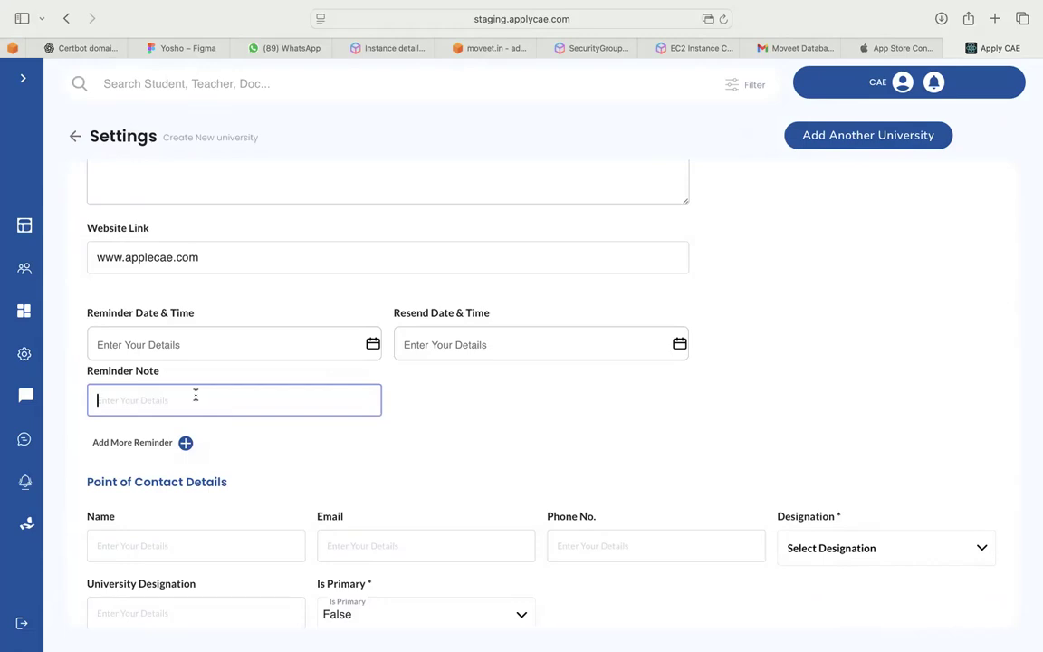
pyautogui.click(207, 340)
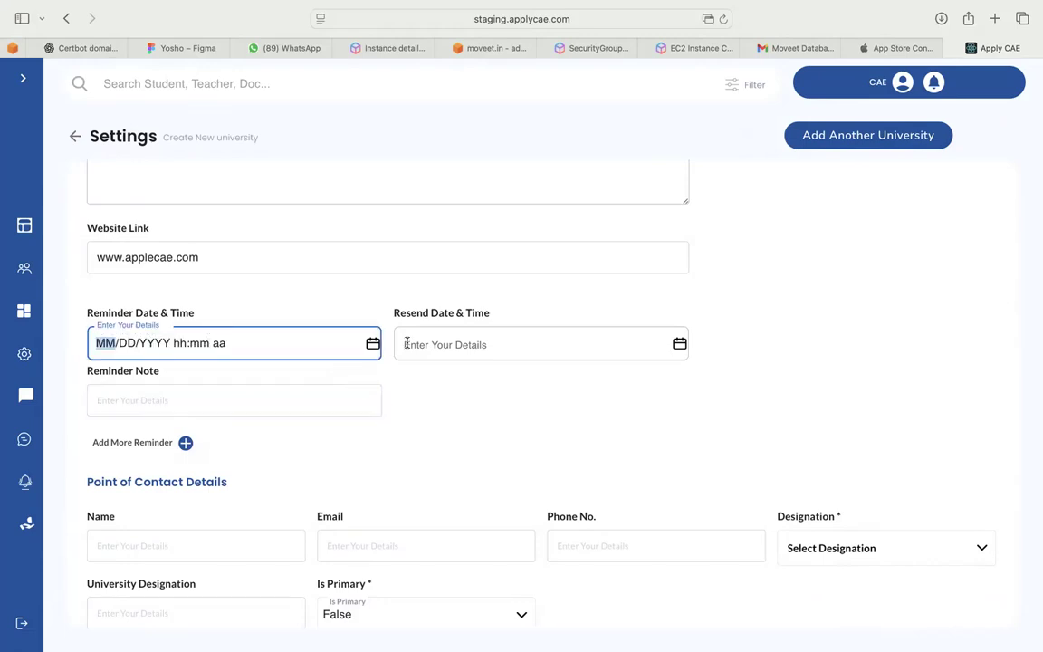
pyautogui.click(258, 440)
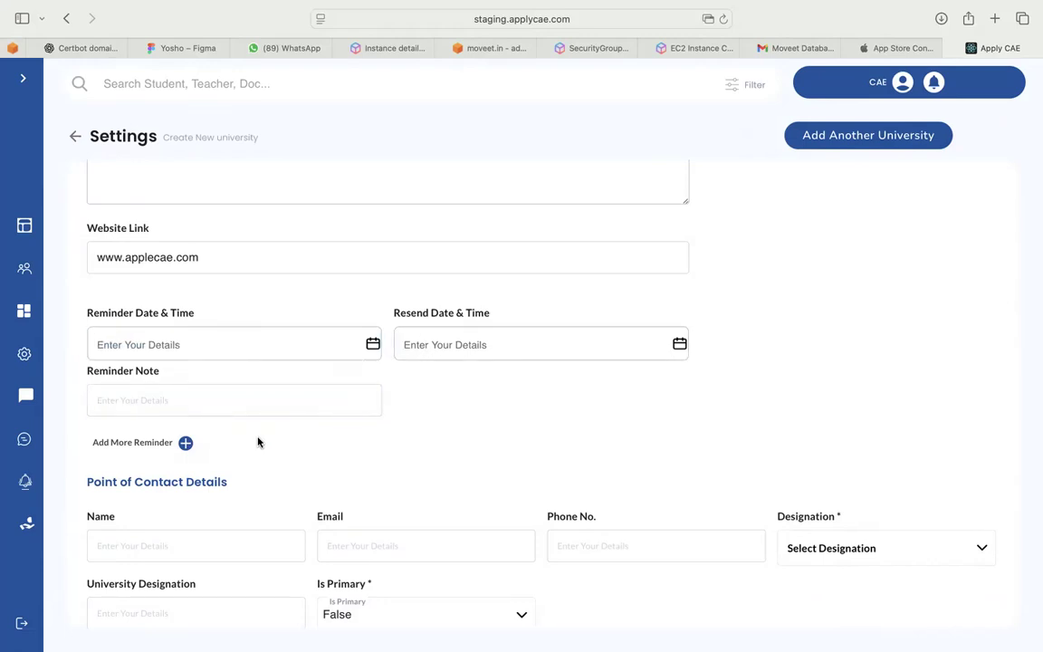
pyautogui.click(371, 345)
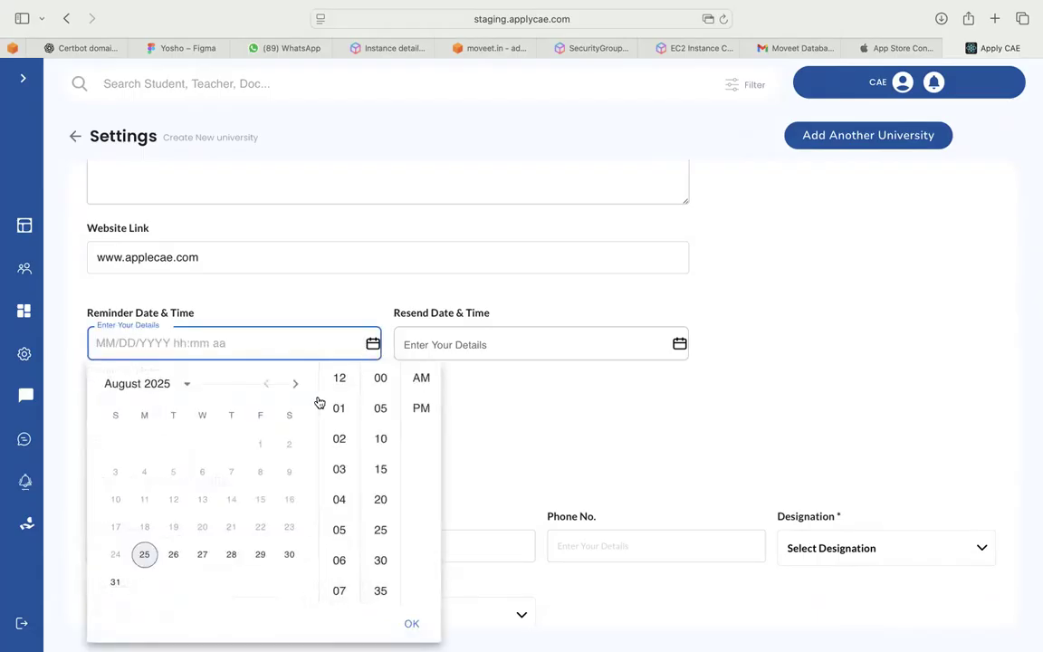
pyautogui.click(287, 556)
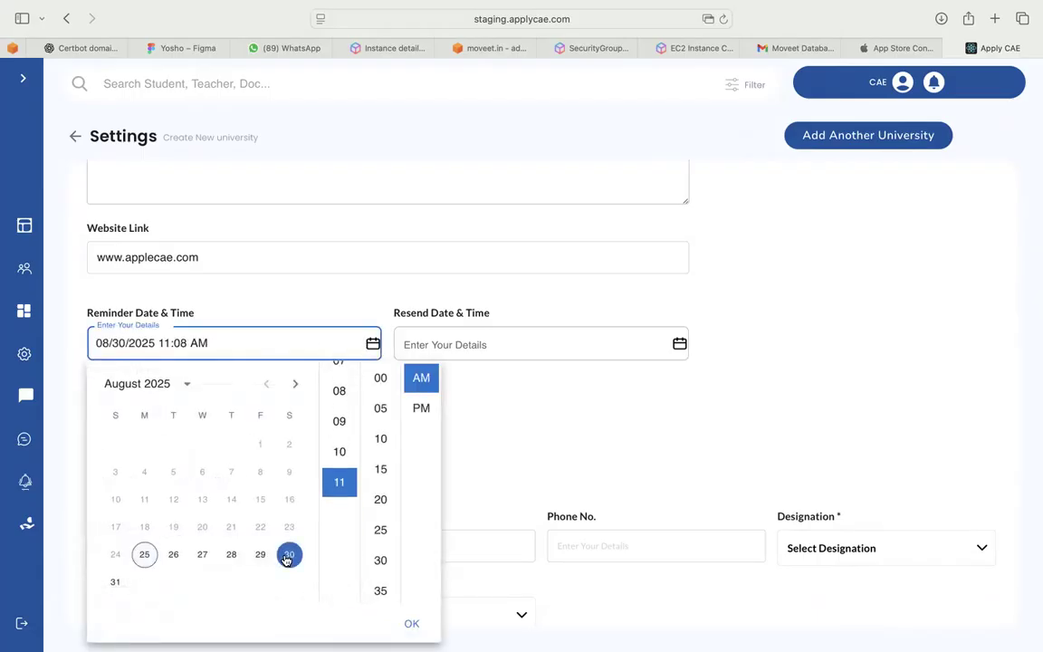
pyautogui.click(412, 623)
# Set the resend date to 09/10/2025 11:09 AM and note 'calling for the office space'
pyautogui.click(535, 345)
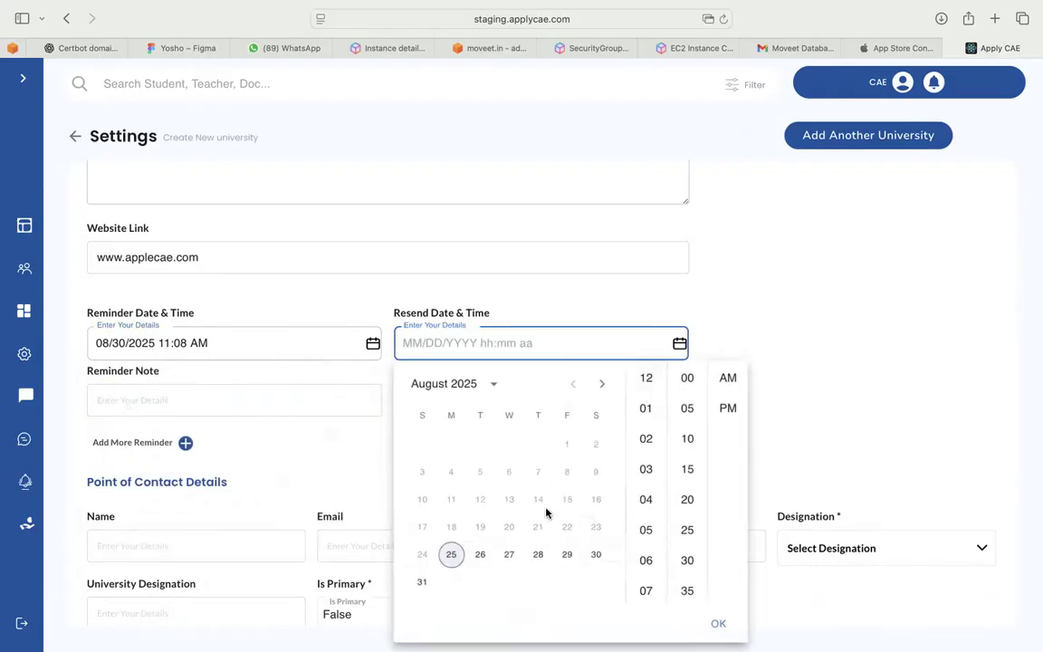
pyautogui.click(602, 384)
pyautogui.click(508, 471)
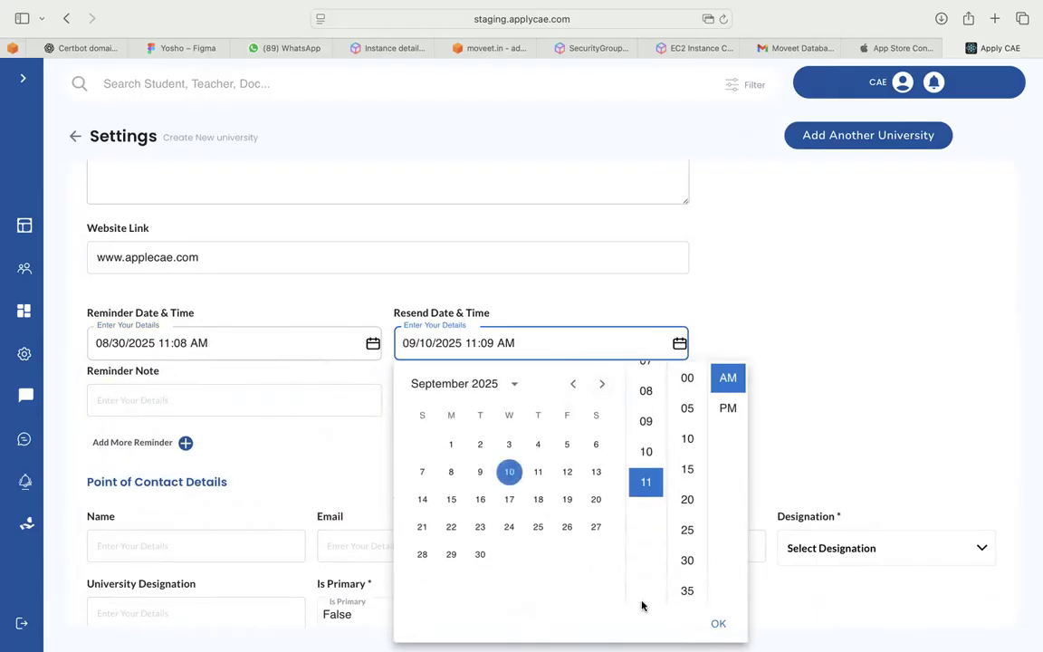
pyautogui.click(718, 623)
pyautogui.click(200, 400)
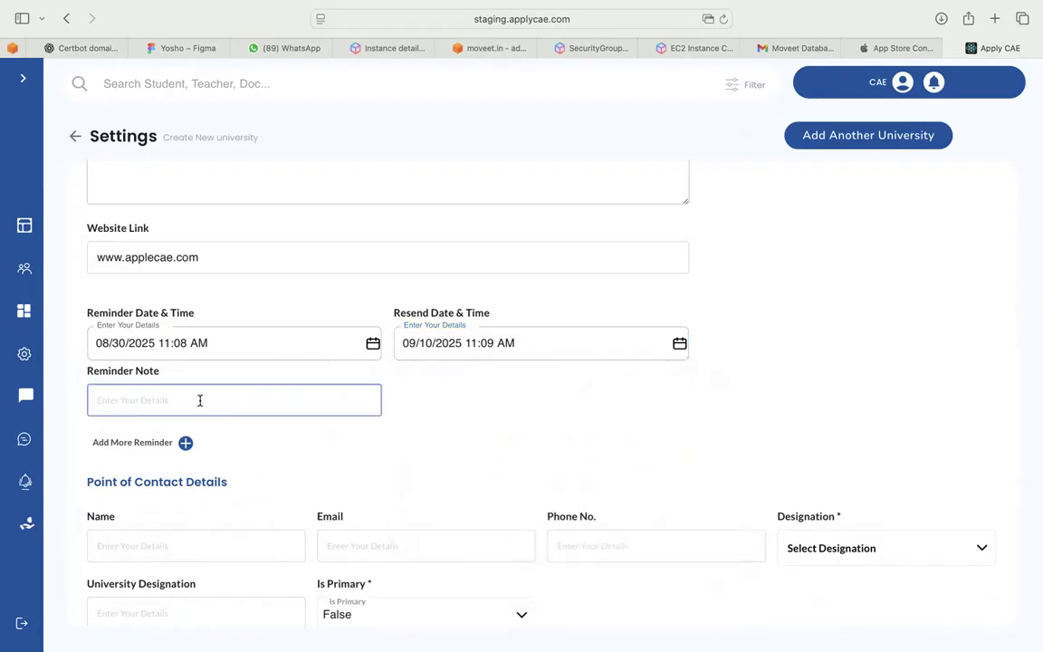
pyautogui.write('calling fo r the office space')
# Enter the contact's name, e-mail address and phone number
pyautogui.scroll(-3, 295, 477)
pyautogui.click(116, 427)
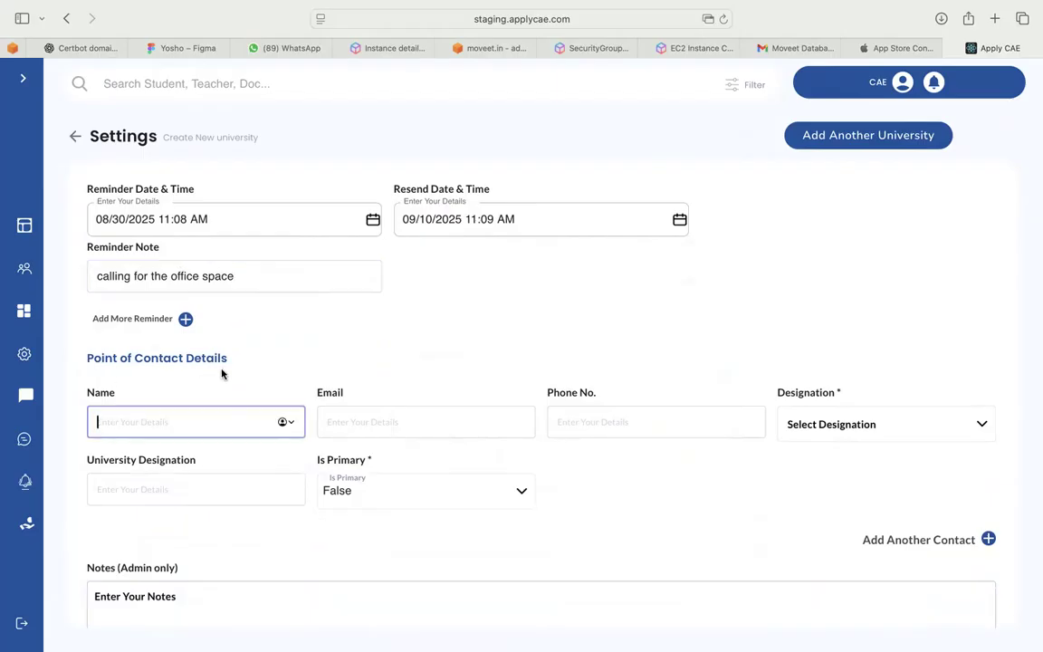
pyautogui.write('rahul')
pyautogui.press('Tab')
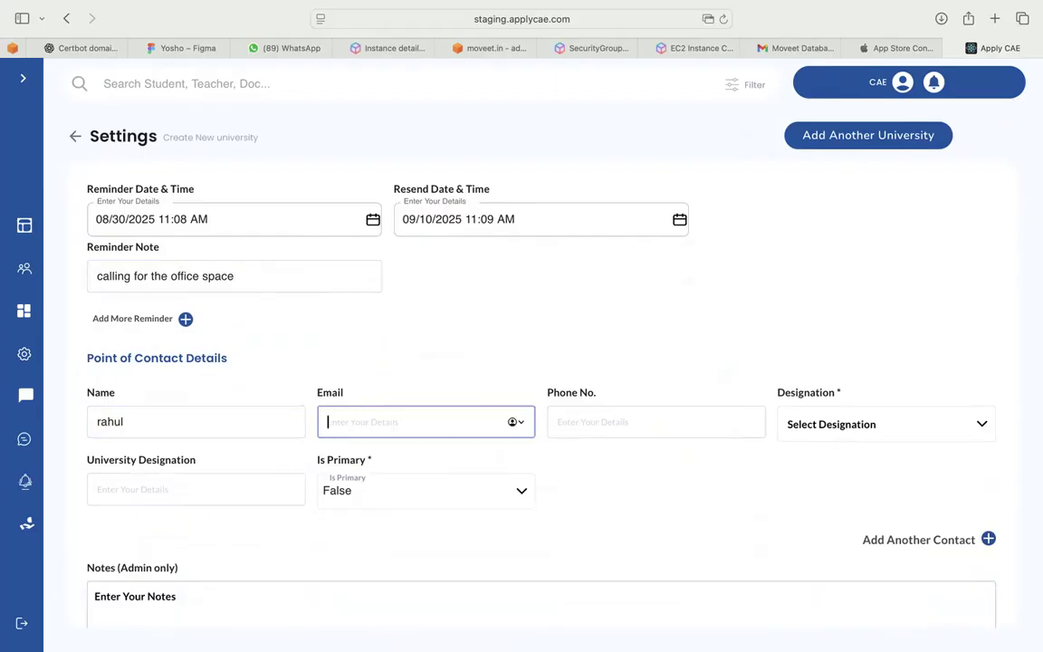
pyautogui.press('Tab')
pyautogui.write('98765')
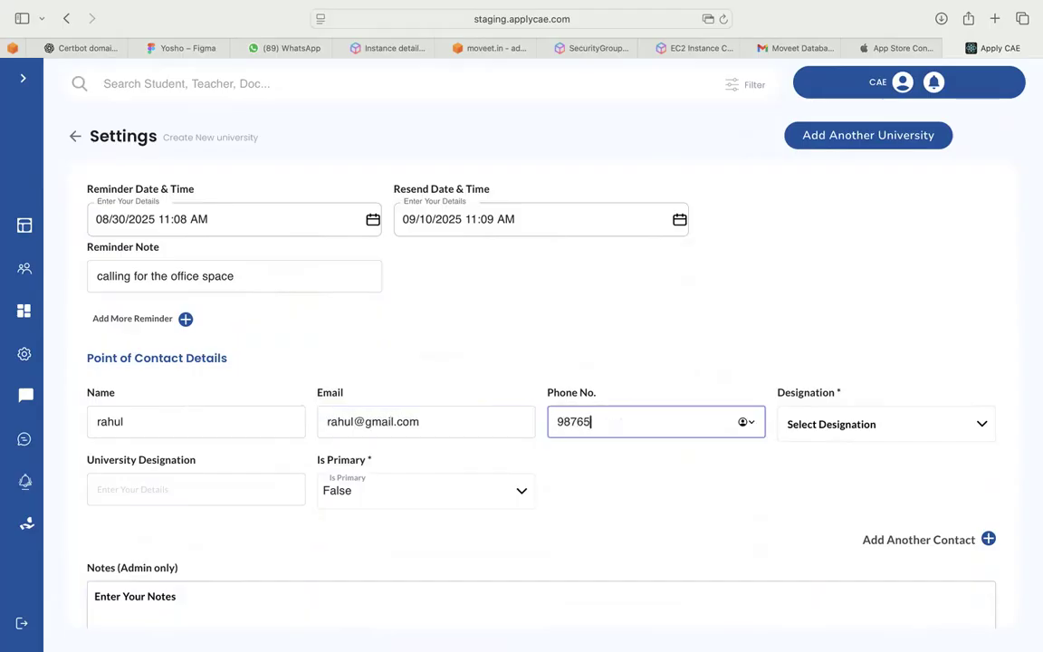
pyautogui.write('43210')
# Set Designation to Coordinator, University Designation to 'idk', and Is Primary to True
pyautogui.click(820, 425)
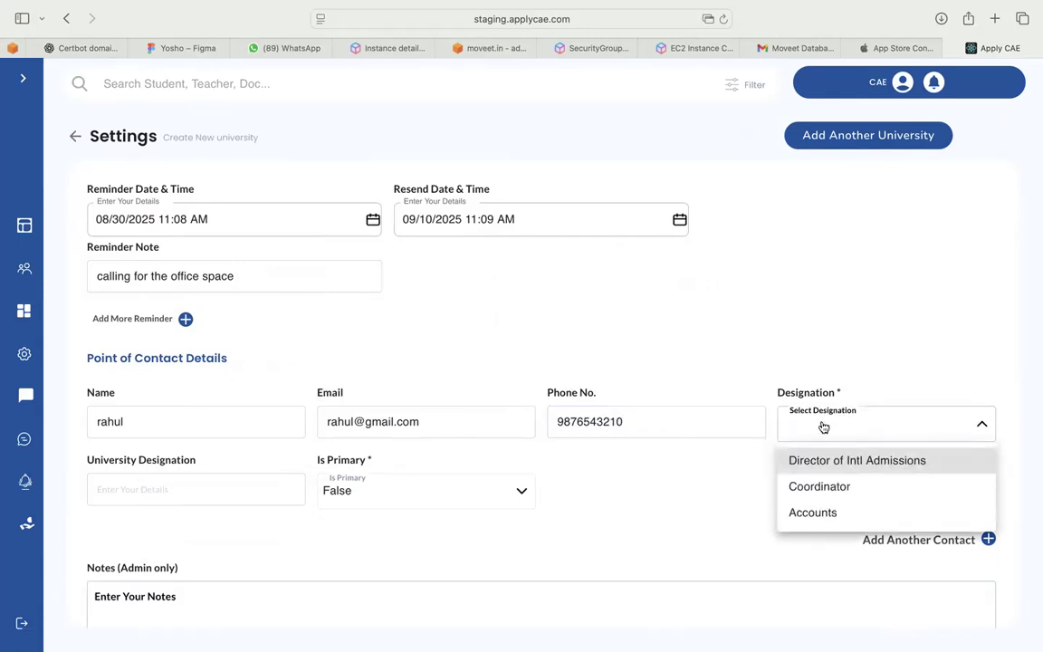
pyautogui.click(824, 496)
pyautogui.click(189, 488)
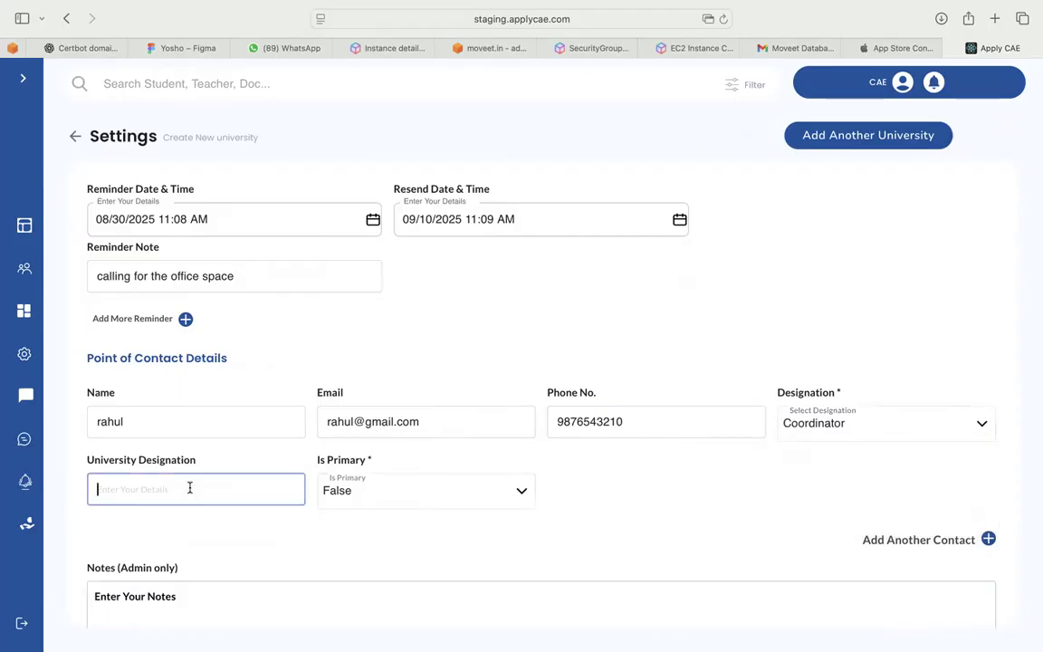
pyautogui.write('idk')
pyautogui.click(274, 513)
pyautogui.click(359, 501)
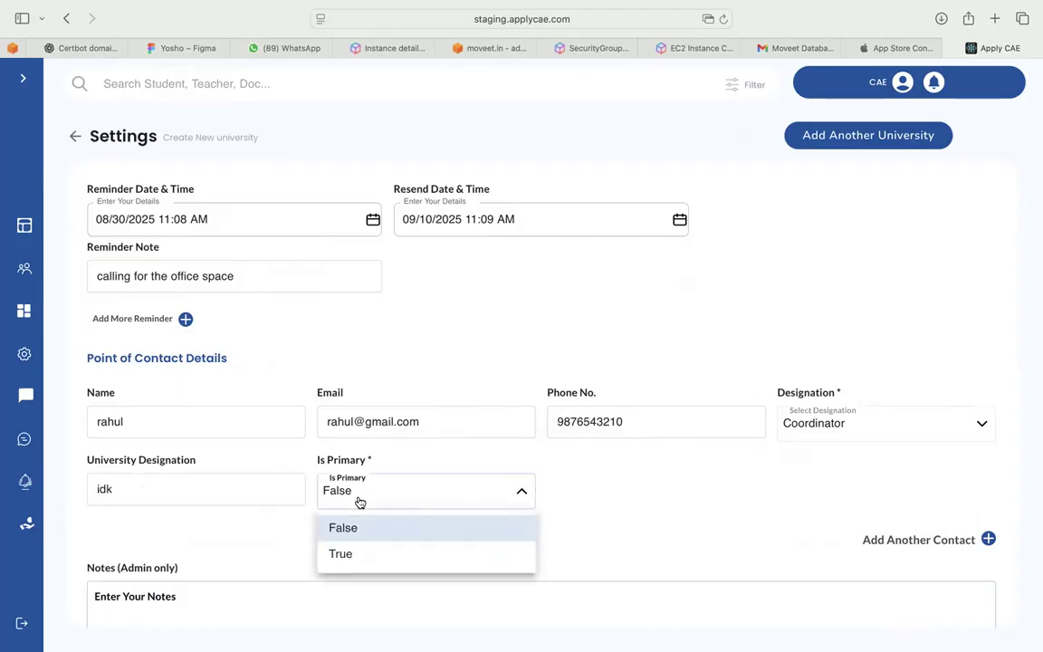
pyautogui.click(360, 560)
pyautogui.scroll(-3, 361, 562)
pyautogui.click(303, 486)
pyautogui.scroll(-1, 302, 486)
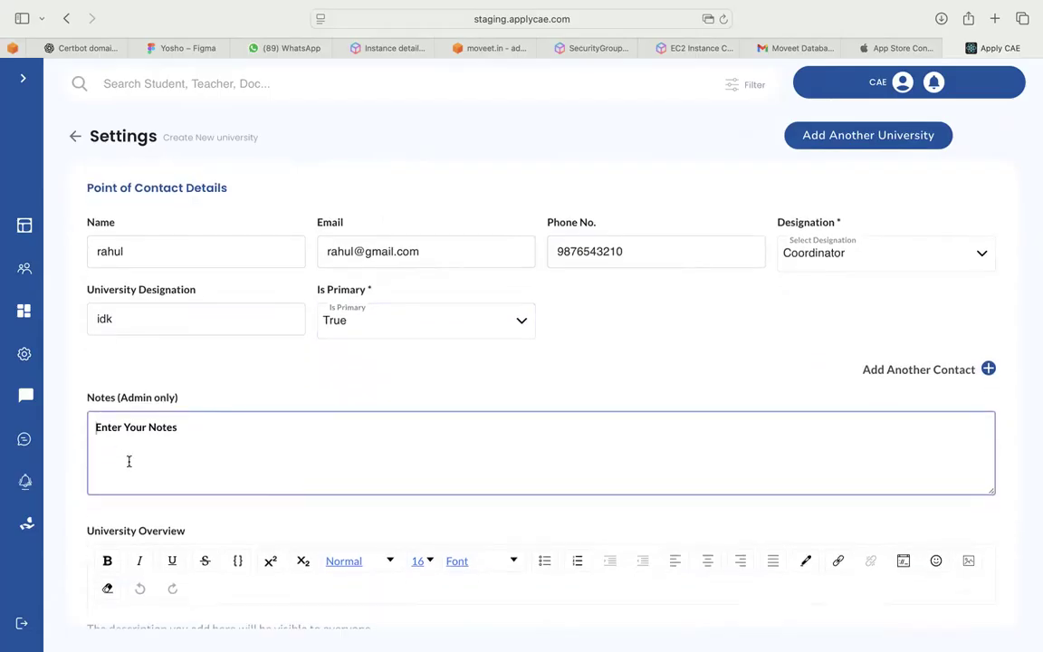
# Type 'fvdfvd' in the admin-only notes and 'vfvdvdvvdfvf' as the university overview
pyautogui.write('fvdfvd')
pyautogui.scroll(-3, 152, 484)
pyautogui.click(168, 528)
pyautogui.write('vfvdvdvvdfvf')
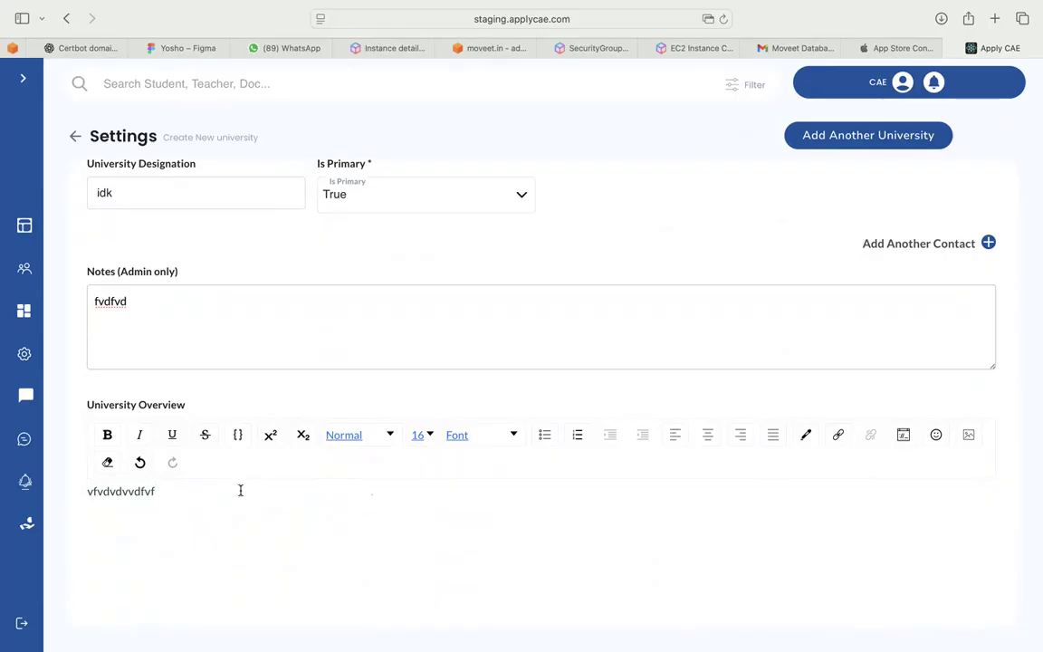
# Make the overview text bold and scroll back up the form
pyautogui.doubleClick(141, 491)
pyautogui.click(106, 435)
pyautogui.click(170, 523)
pyautogui.scroll(5, 261, 405)
pyautogui.scroll(8, 261, 405)
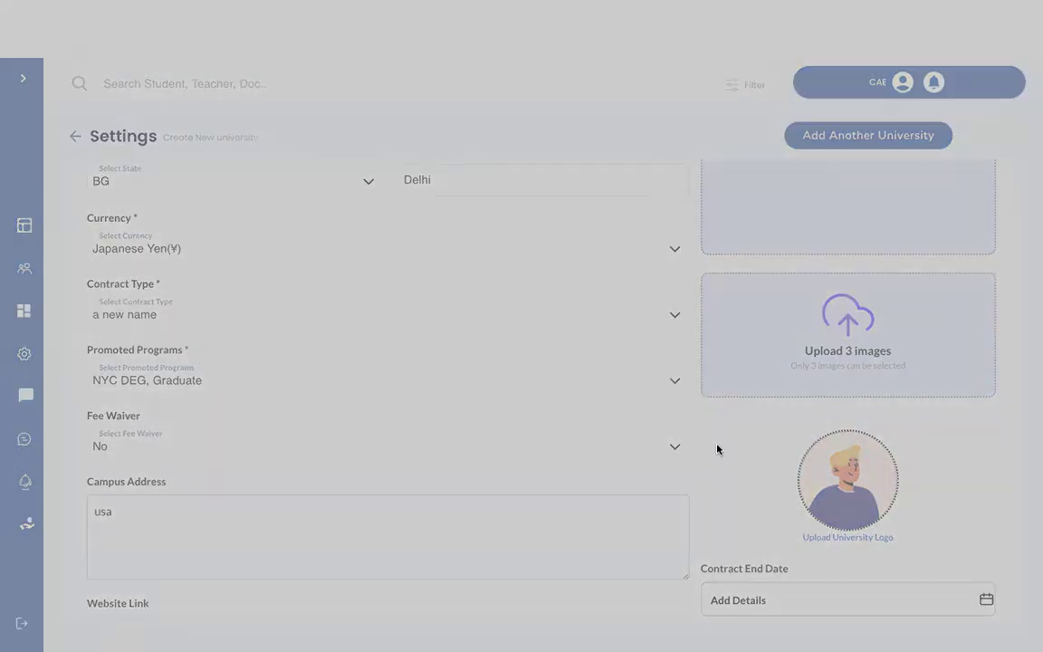
pyautogui.scroll(-3, 920, 476)
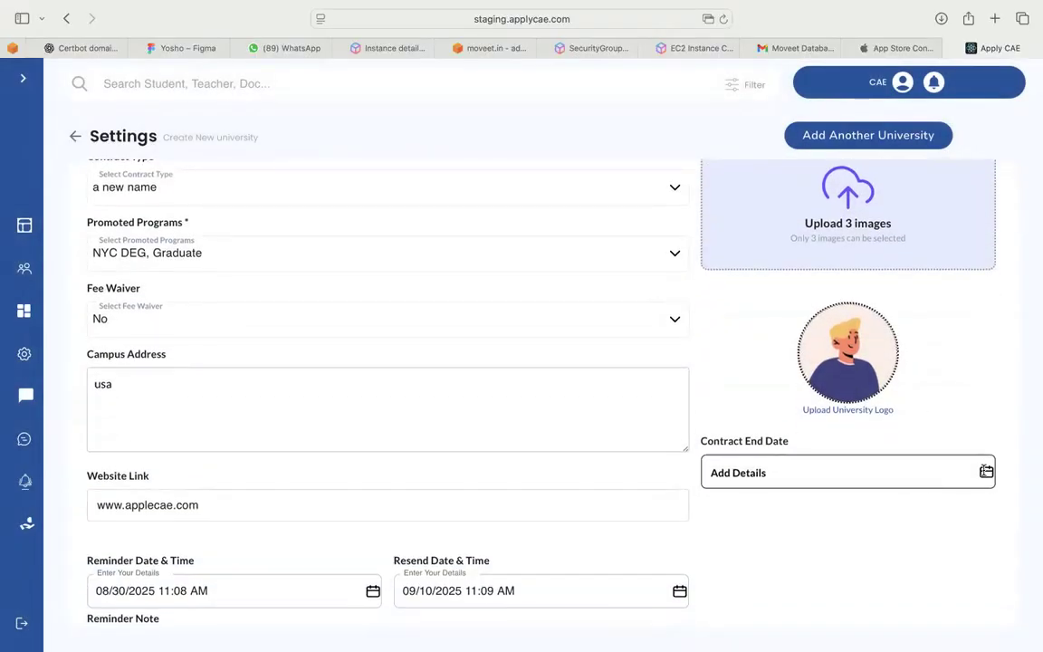
# Set the contract end date to 08/25/2026 in the calendar
pyautogui.click(920, 474)
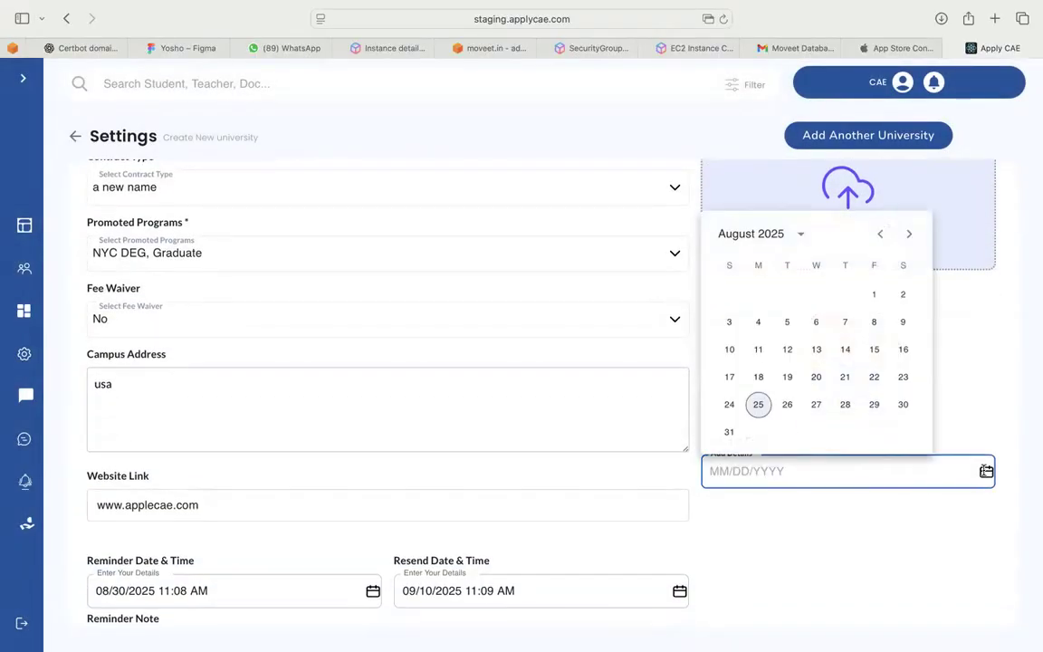
pyautogui.click(800, 233)
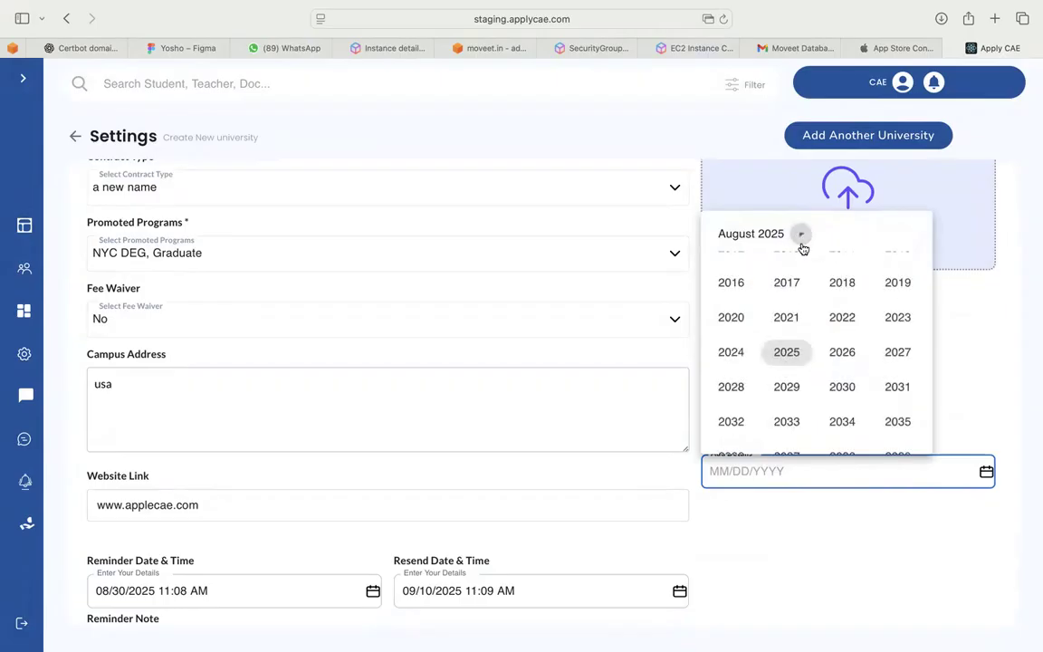
pyautogui.click(842, 352)
pyautogui.click(815, 347)
pyautogui.click(787, 404)
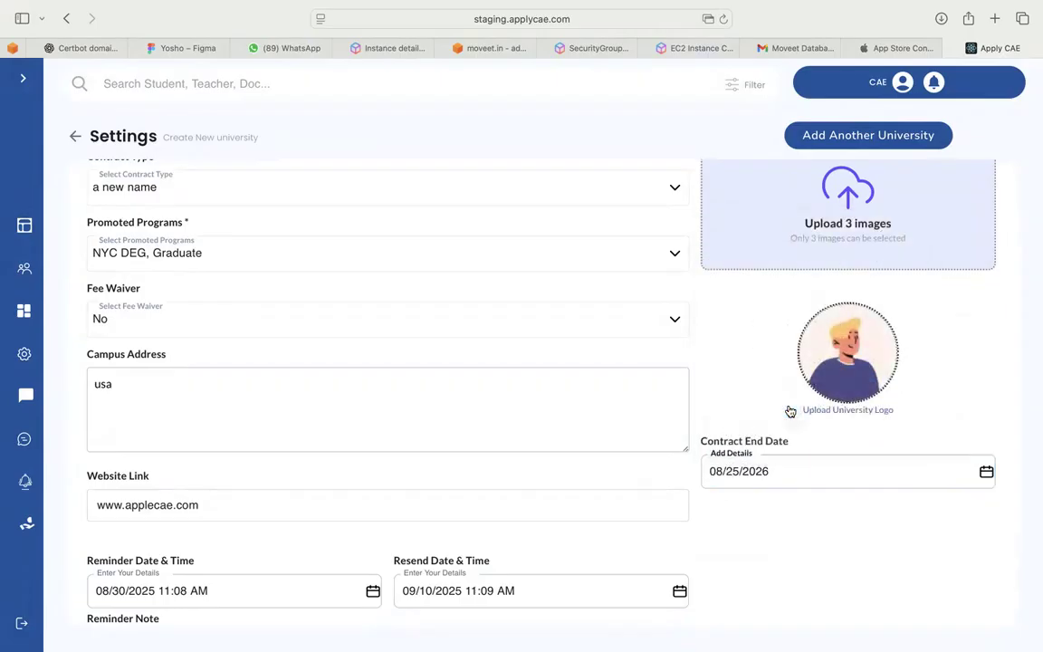
# Save Kapa University as a new university
pyautogui.scroll(-1, 817, 524)
pyautogui.scroll(2, 817, 524)
pyautogui.scroll(-15, 816, 524)
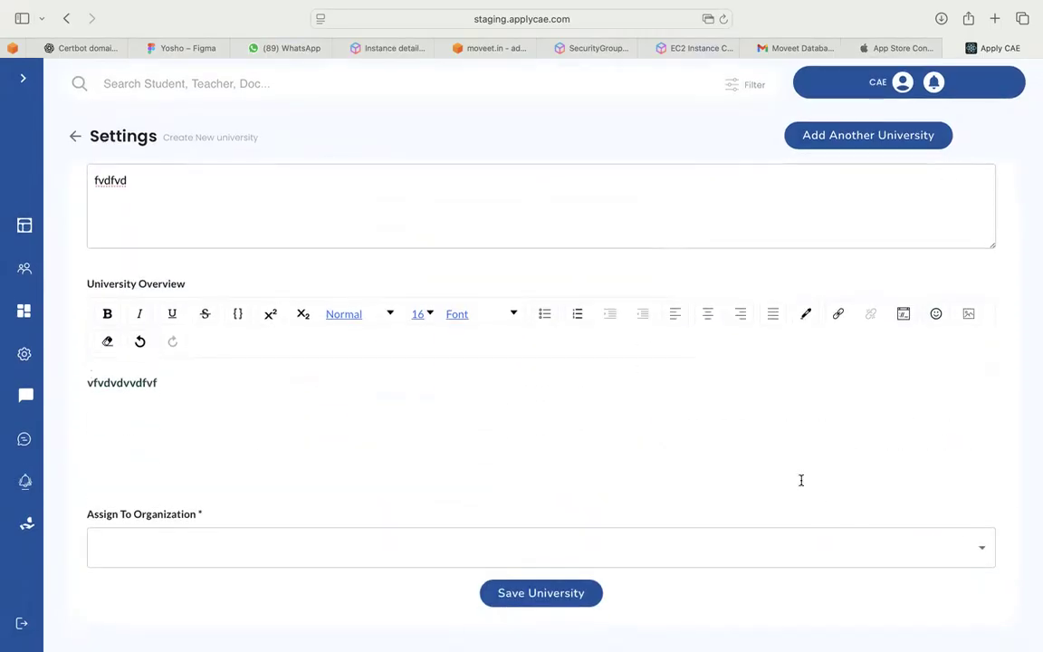
pyautogui.scroll(10, 801, 480)
pyautogui.scroll(6, 797, 471)
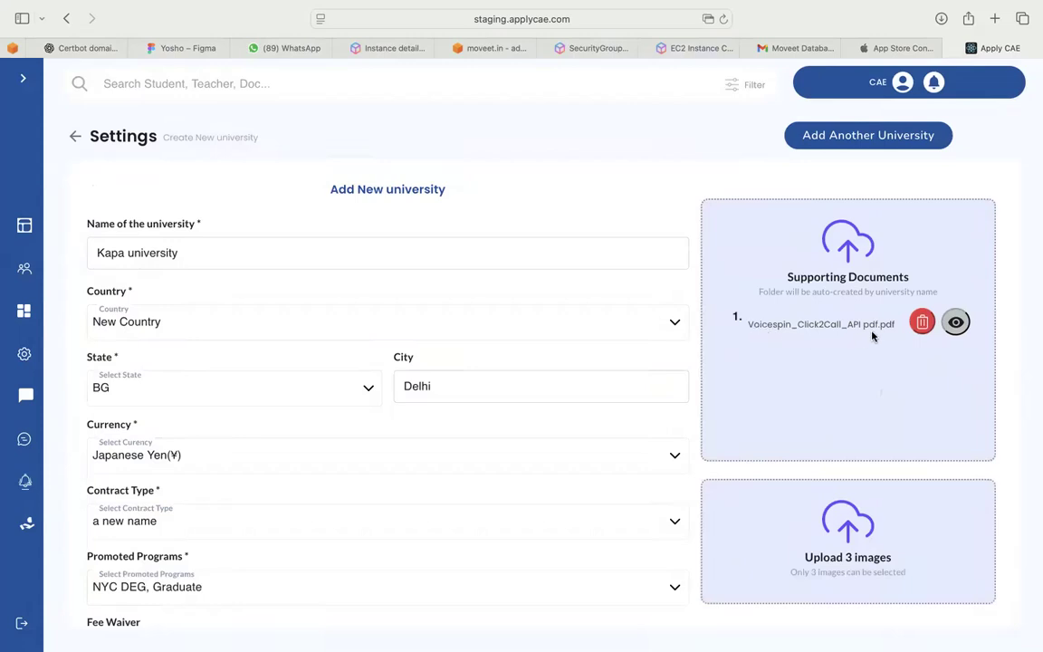
pyautogui.scroll(-12, 873, 336)
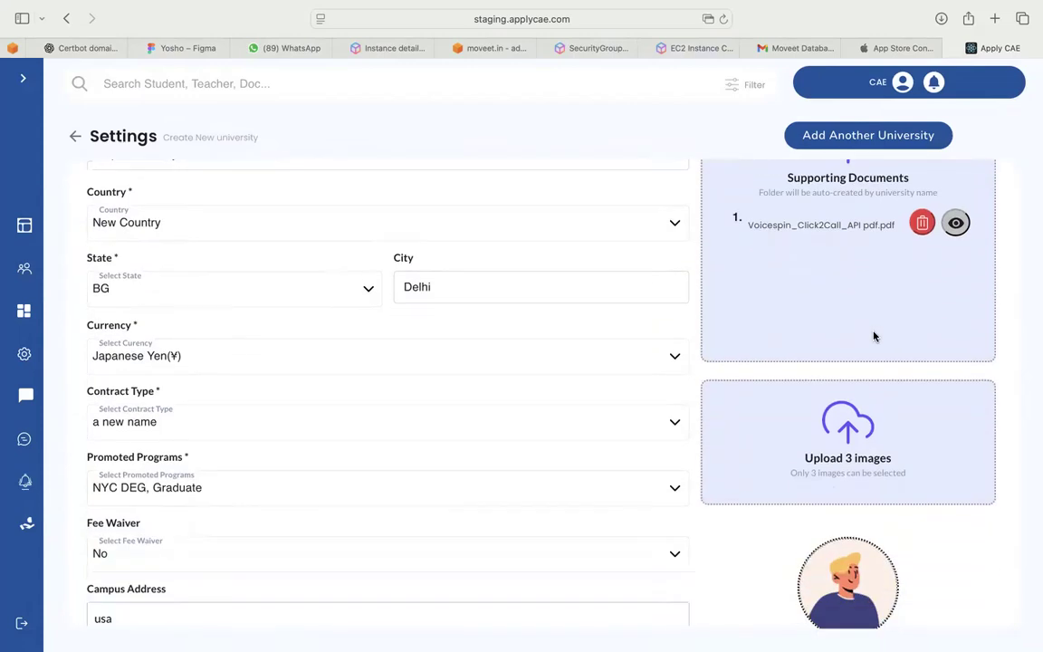
pyautogui.scroll(-5, 874, 336)
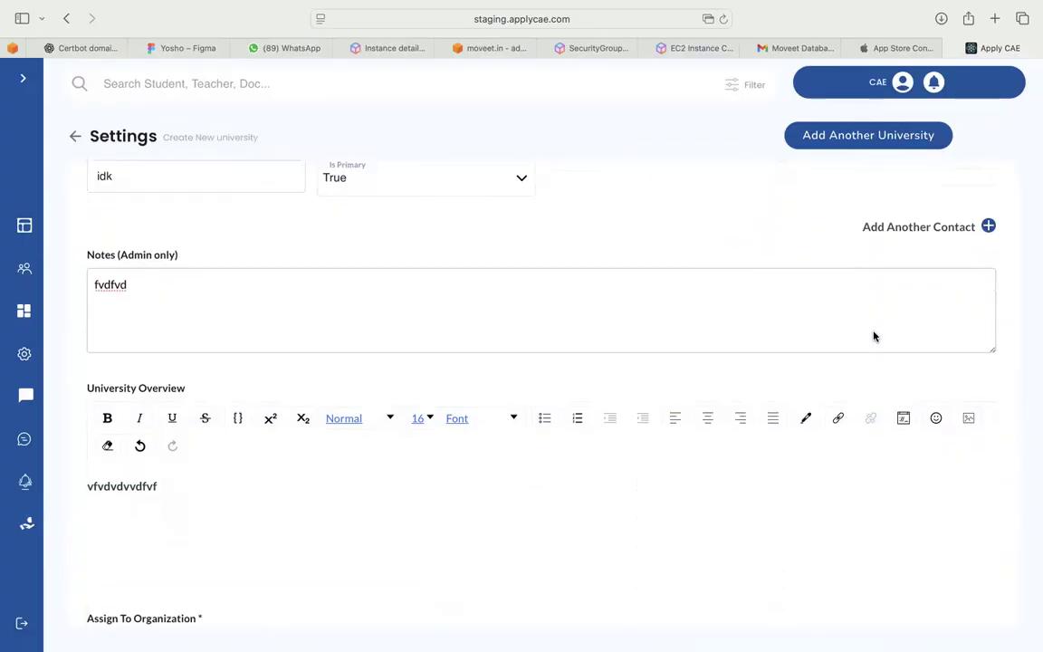
pyautogui.click(554, 595)
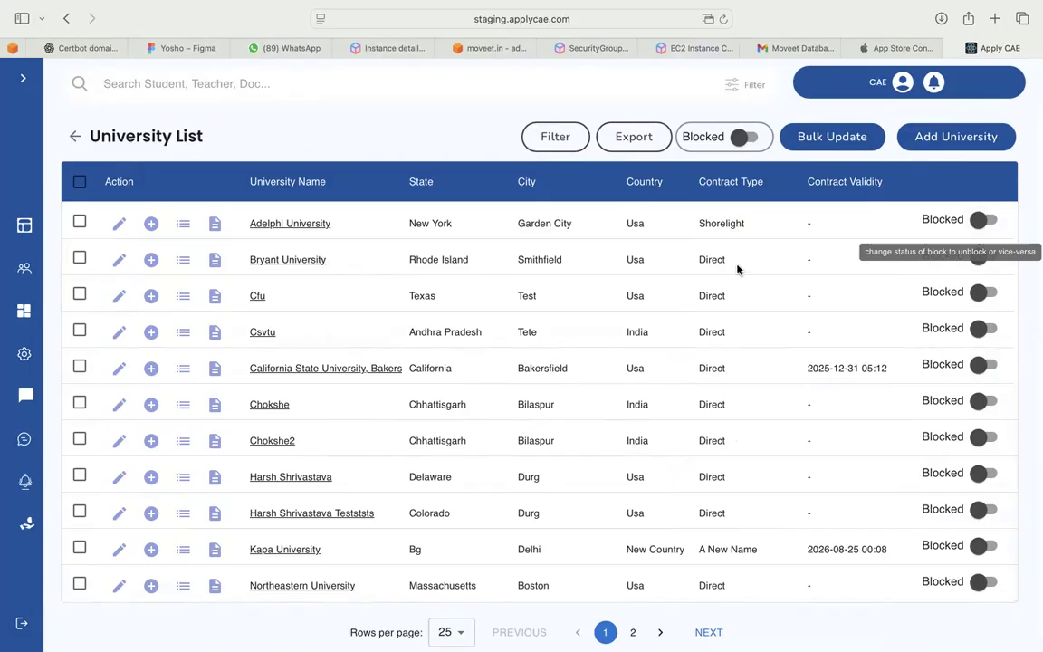
# Leave the University List for the Settings dashboard and confirm Universities now shows 26
pyautogui.click(81, 143)
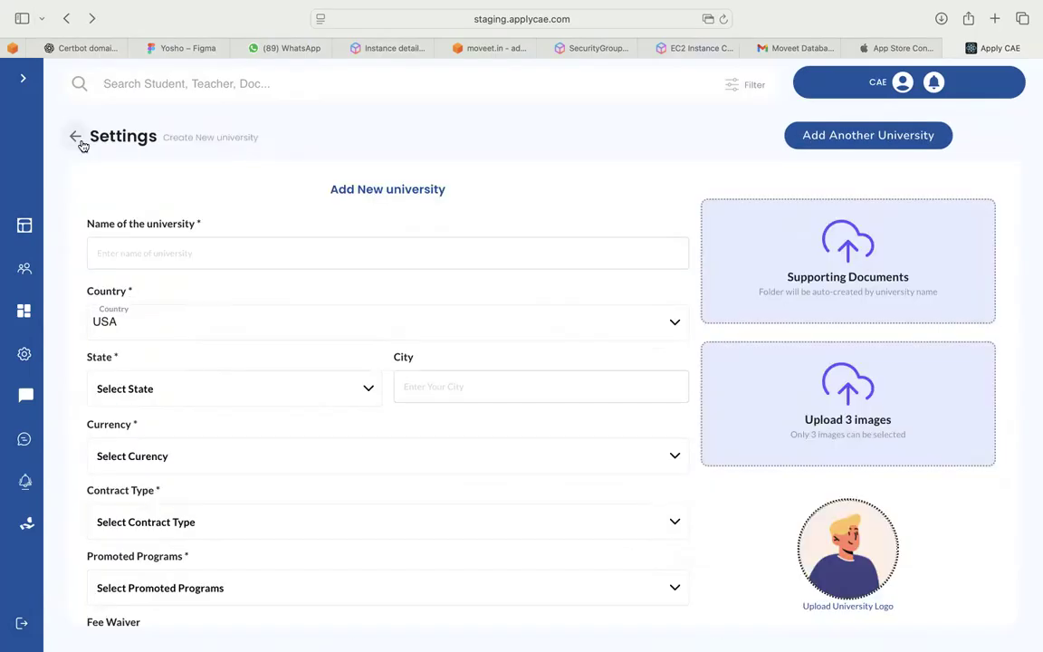
pyautogui.click(76, 137)
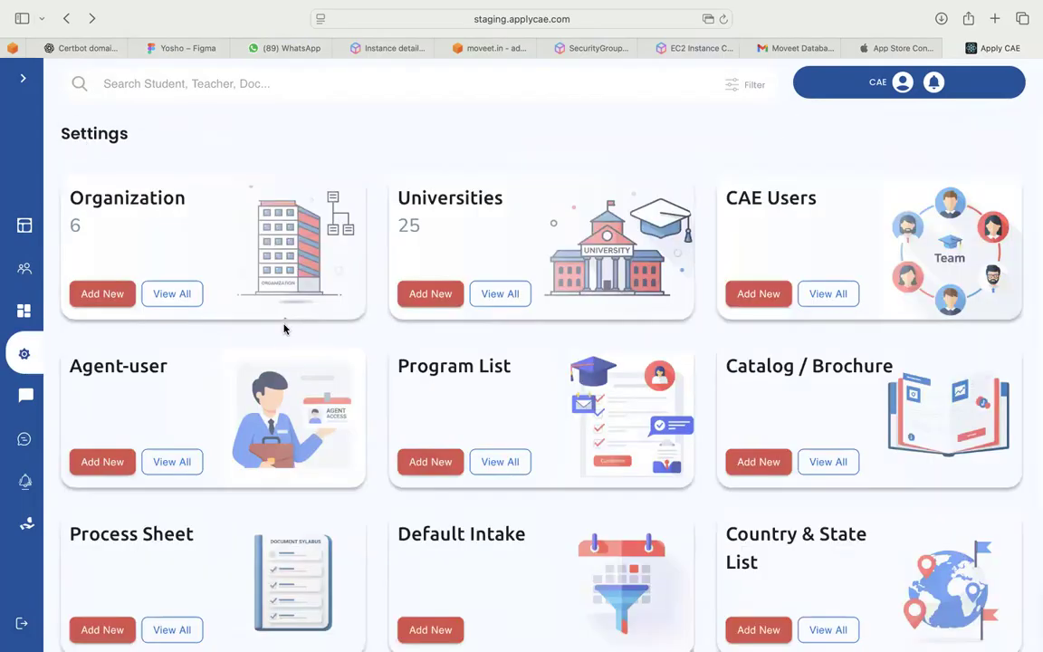
pyautogui.scroll(-3, 284, 328)
pyautogui.scroll(1, 284, 327)
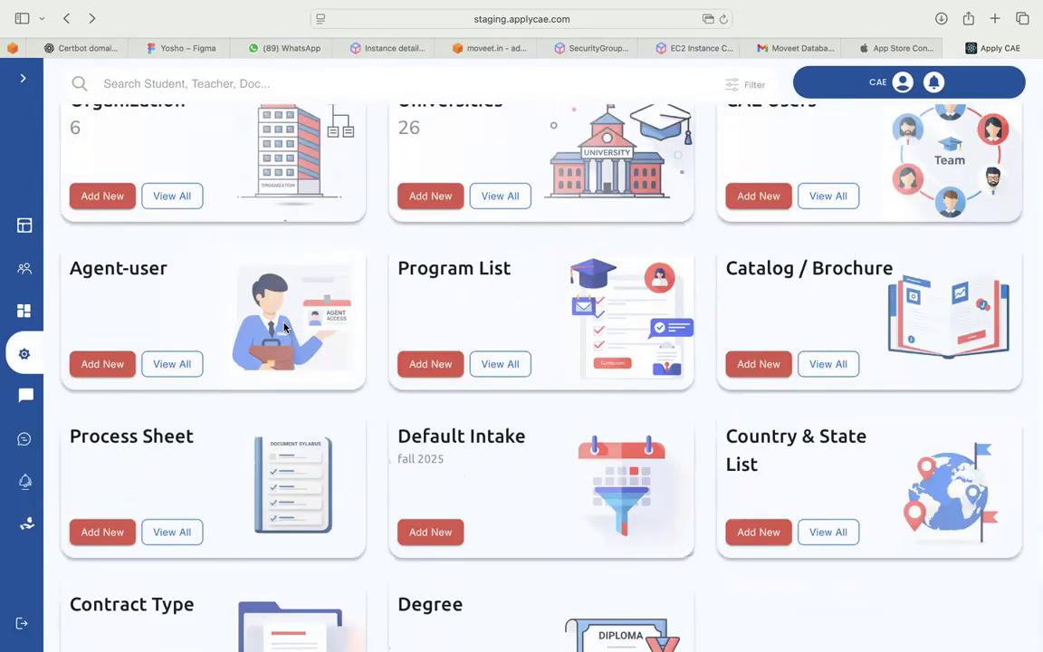
pyautogui.scroll(2, 283, 327)
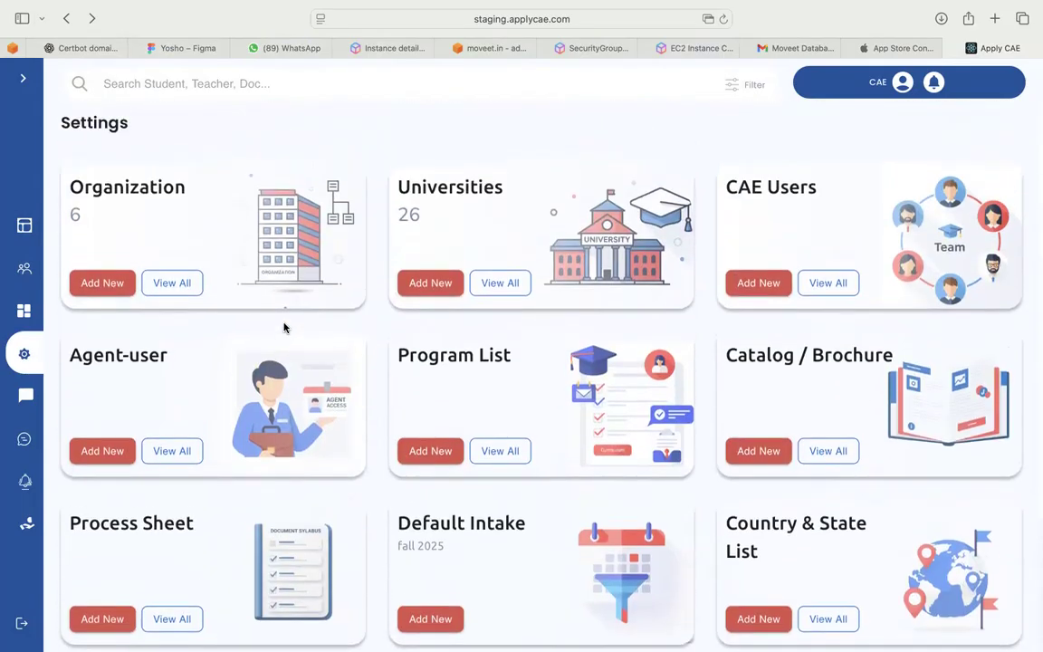